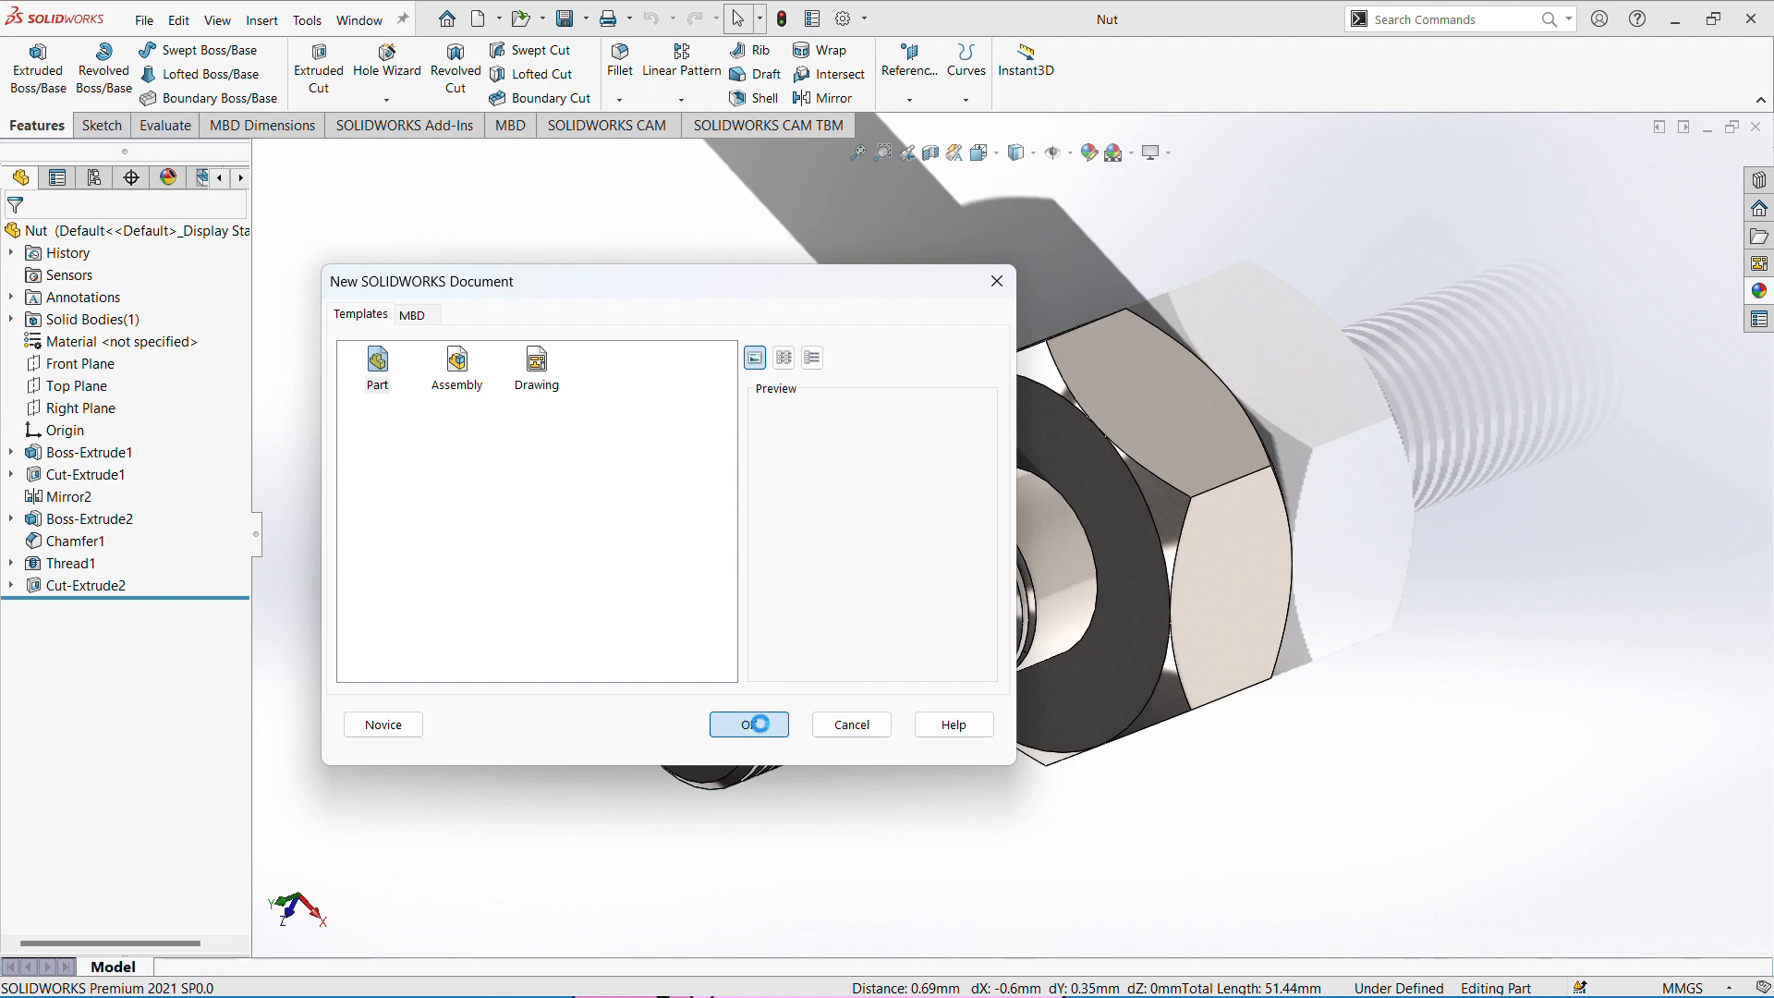
Sketch a six-sided polygon with an inscribed circle about 6.46 in across, centred on the origin of the Front Plane.
left_click(102, 125)
left_click(17, 60)
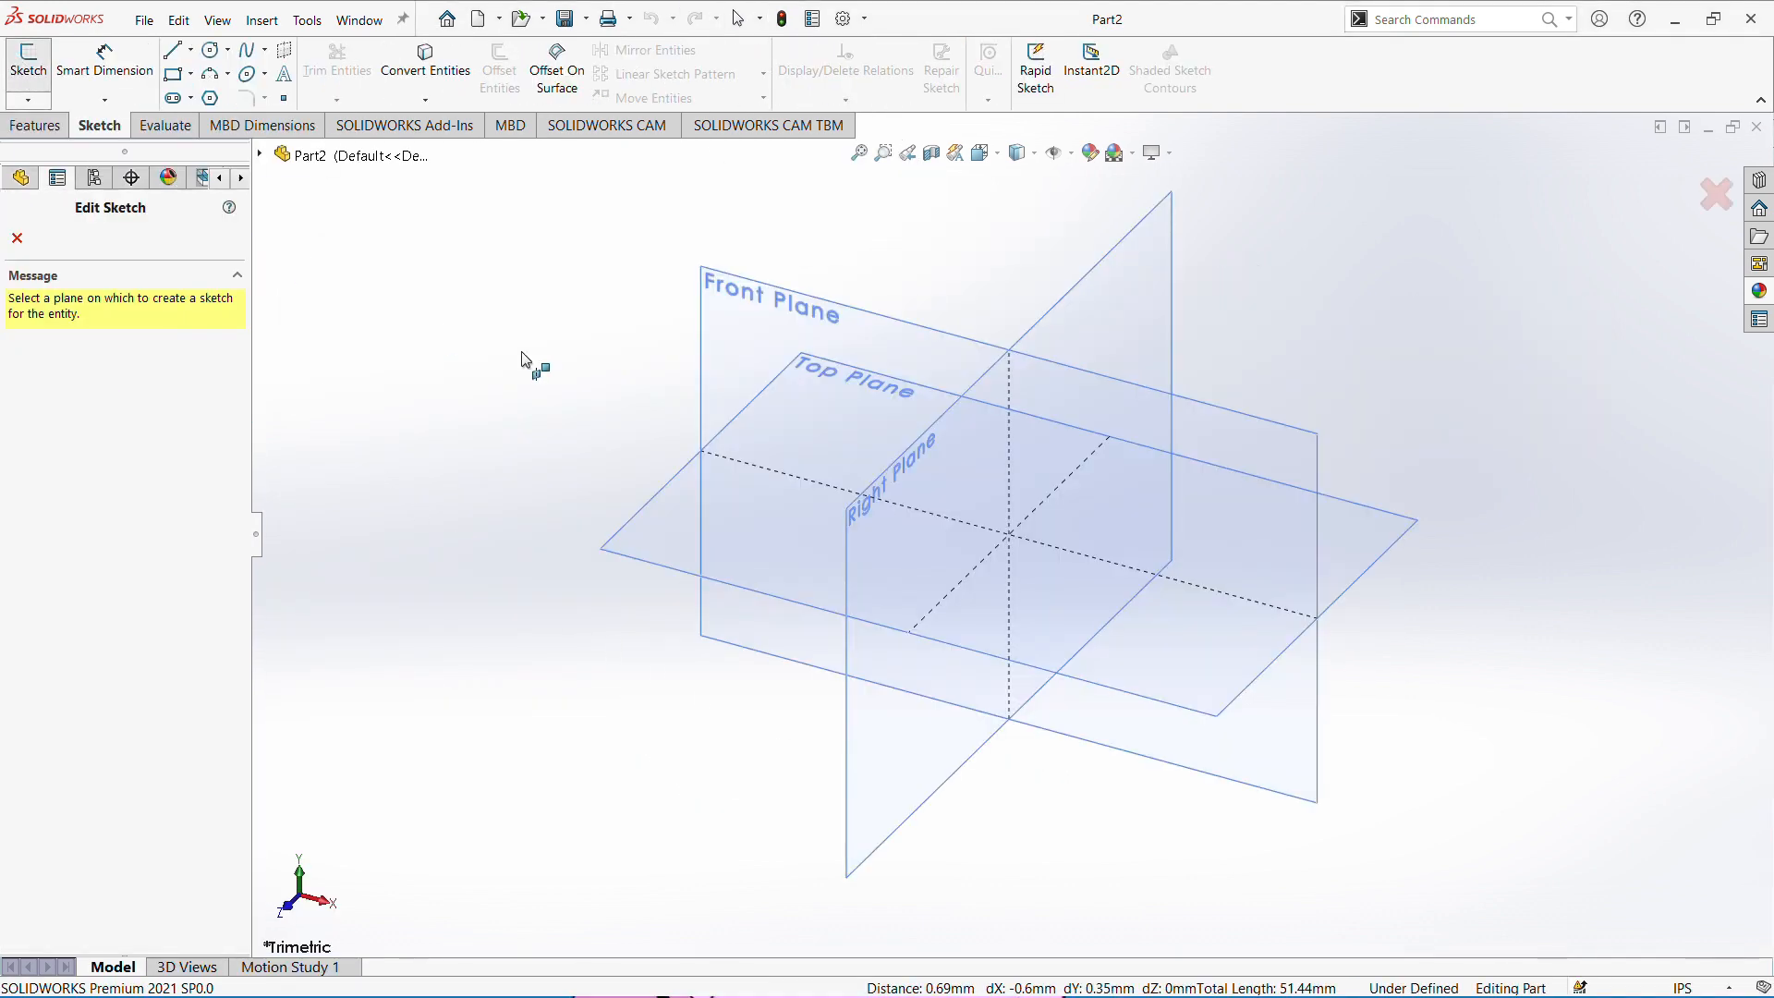
left_click(778, 308)
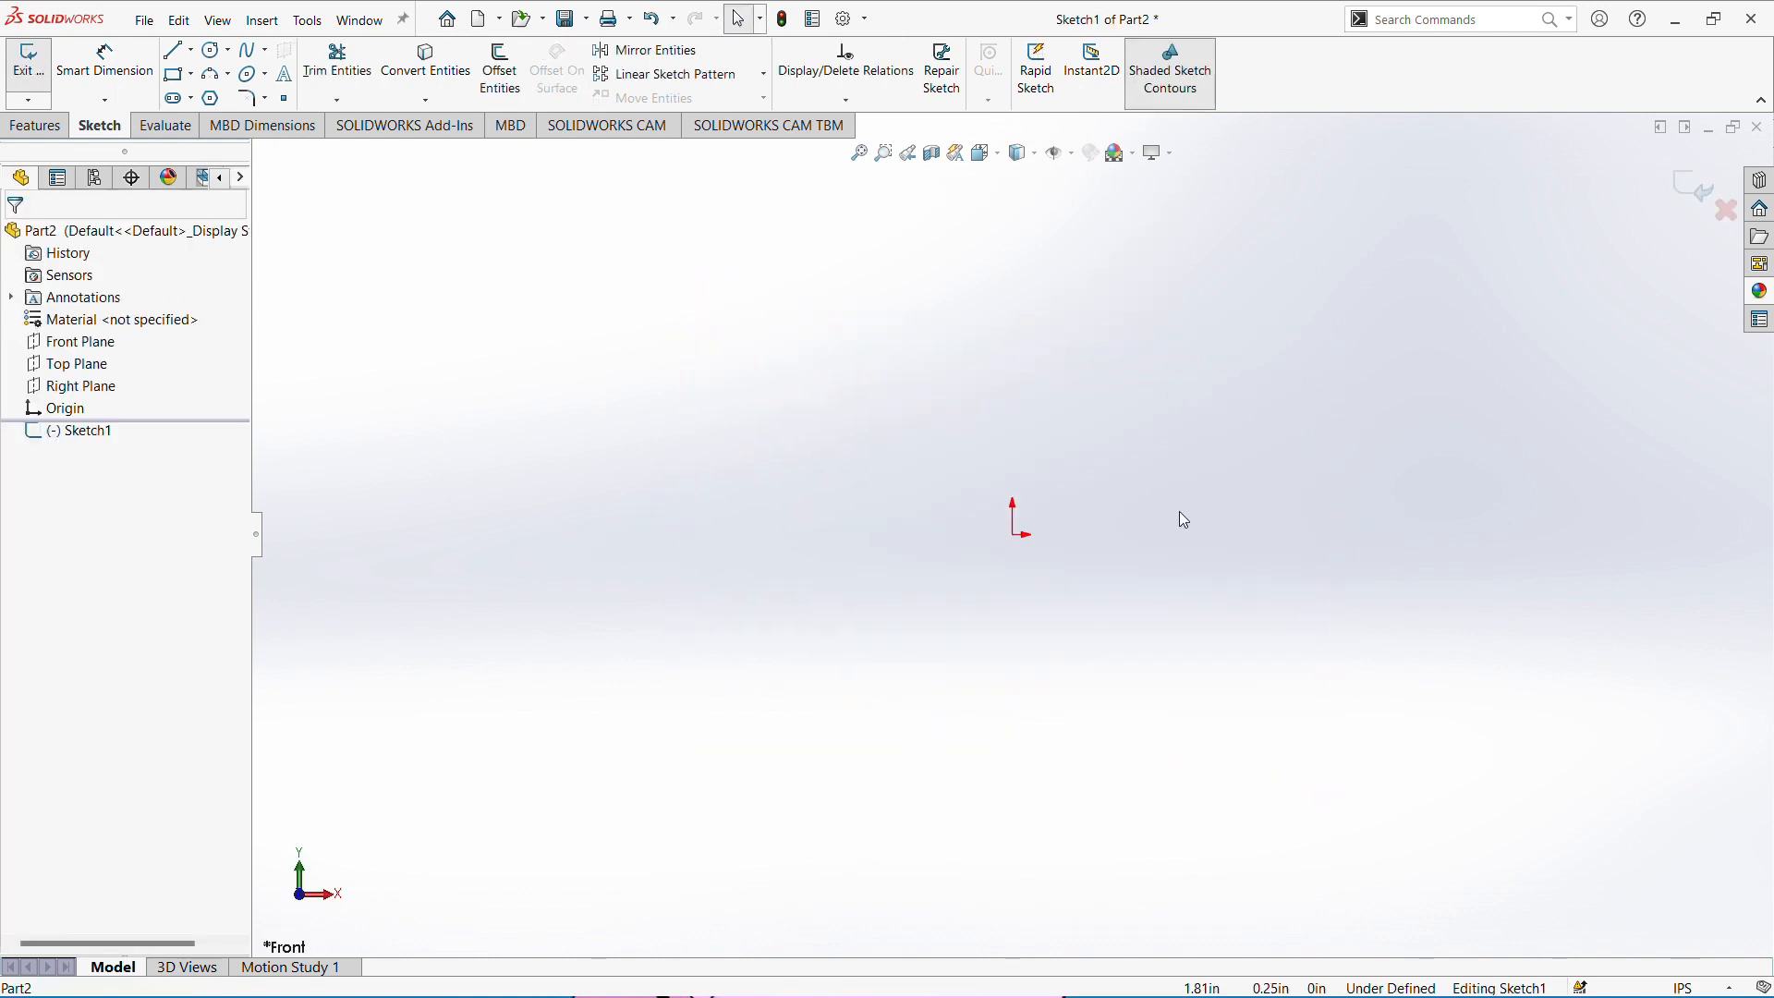
left_click(210, 98)
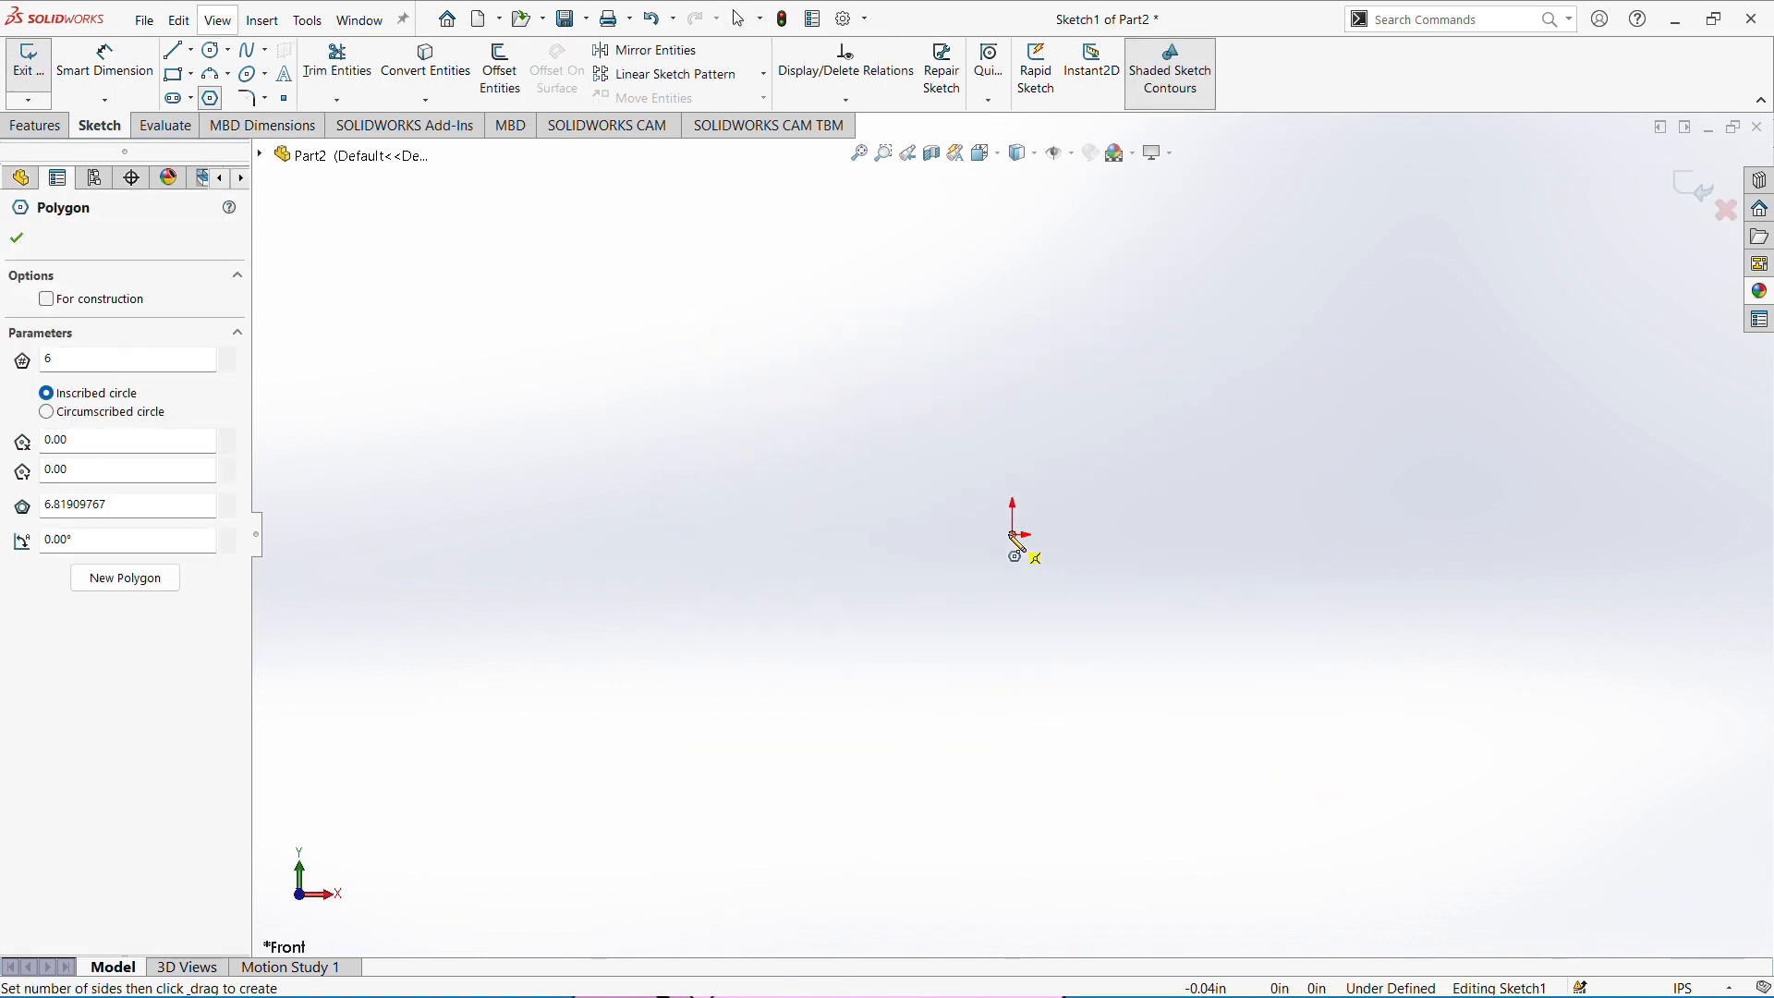
left_click_drag(1014, 536, 1356, 536)
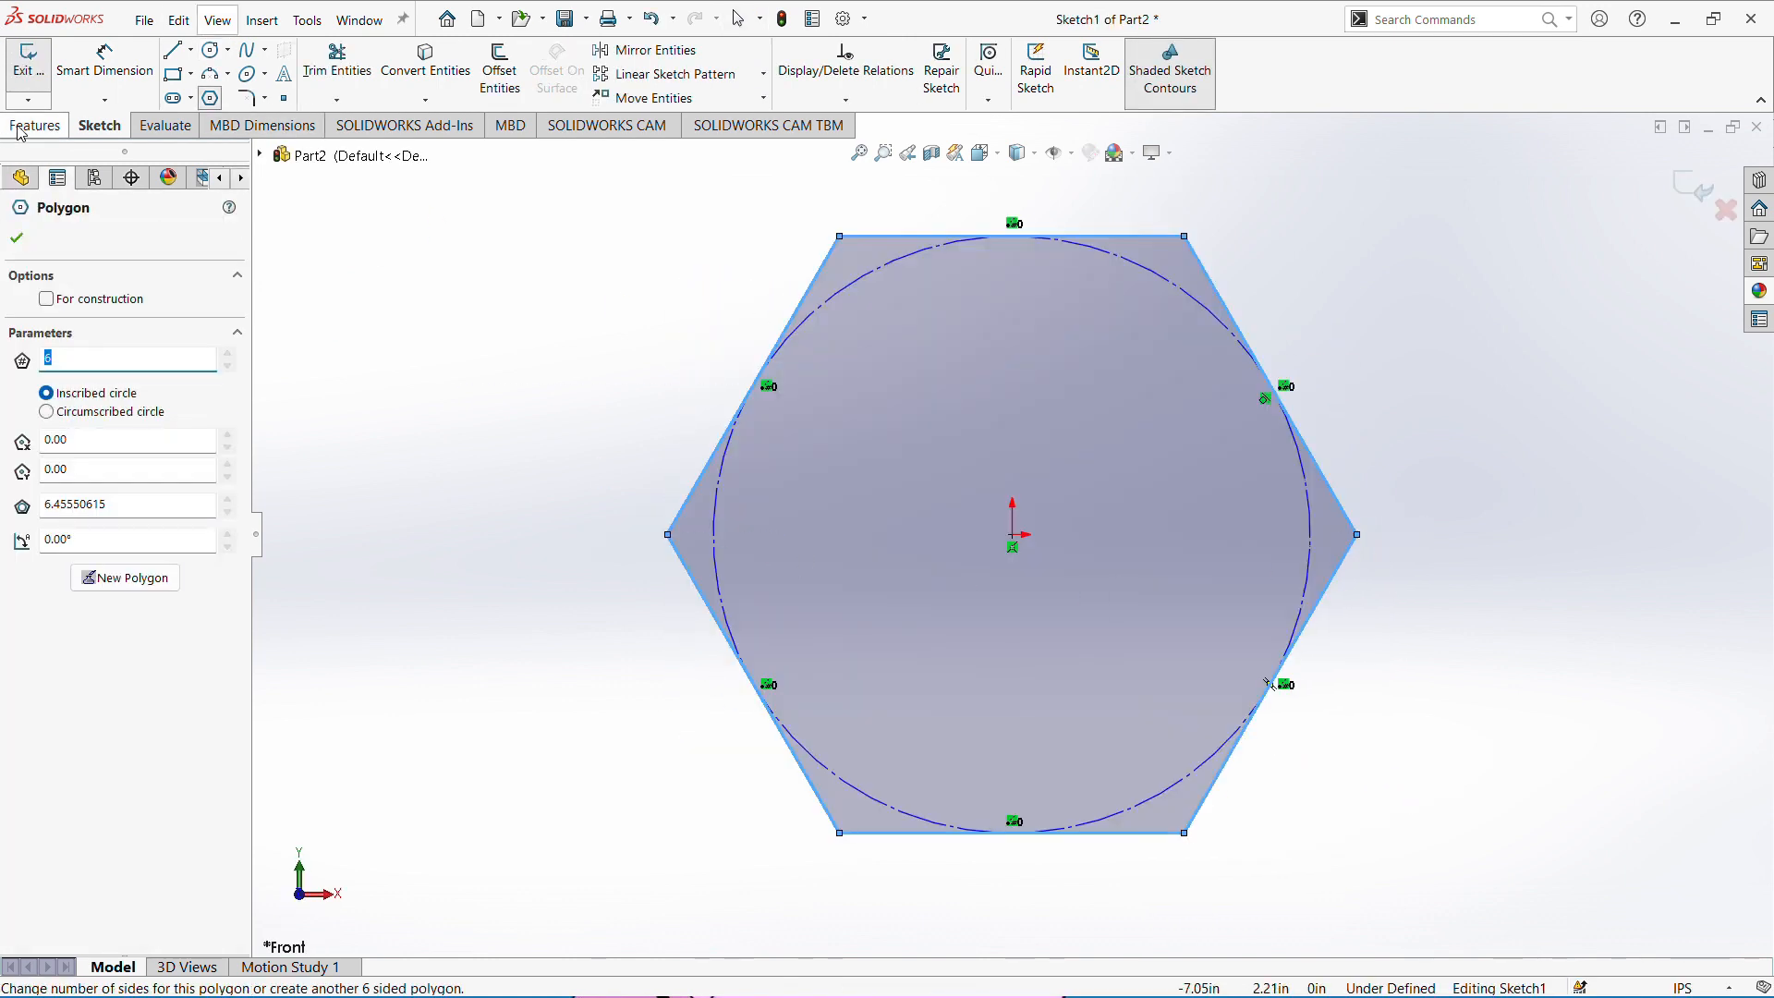
Set the document units to MMGS (millimeter, gram, second) and reopen the hexagon sketch for editing.
left_click(1711, 988)
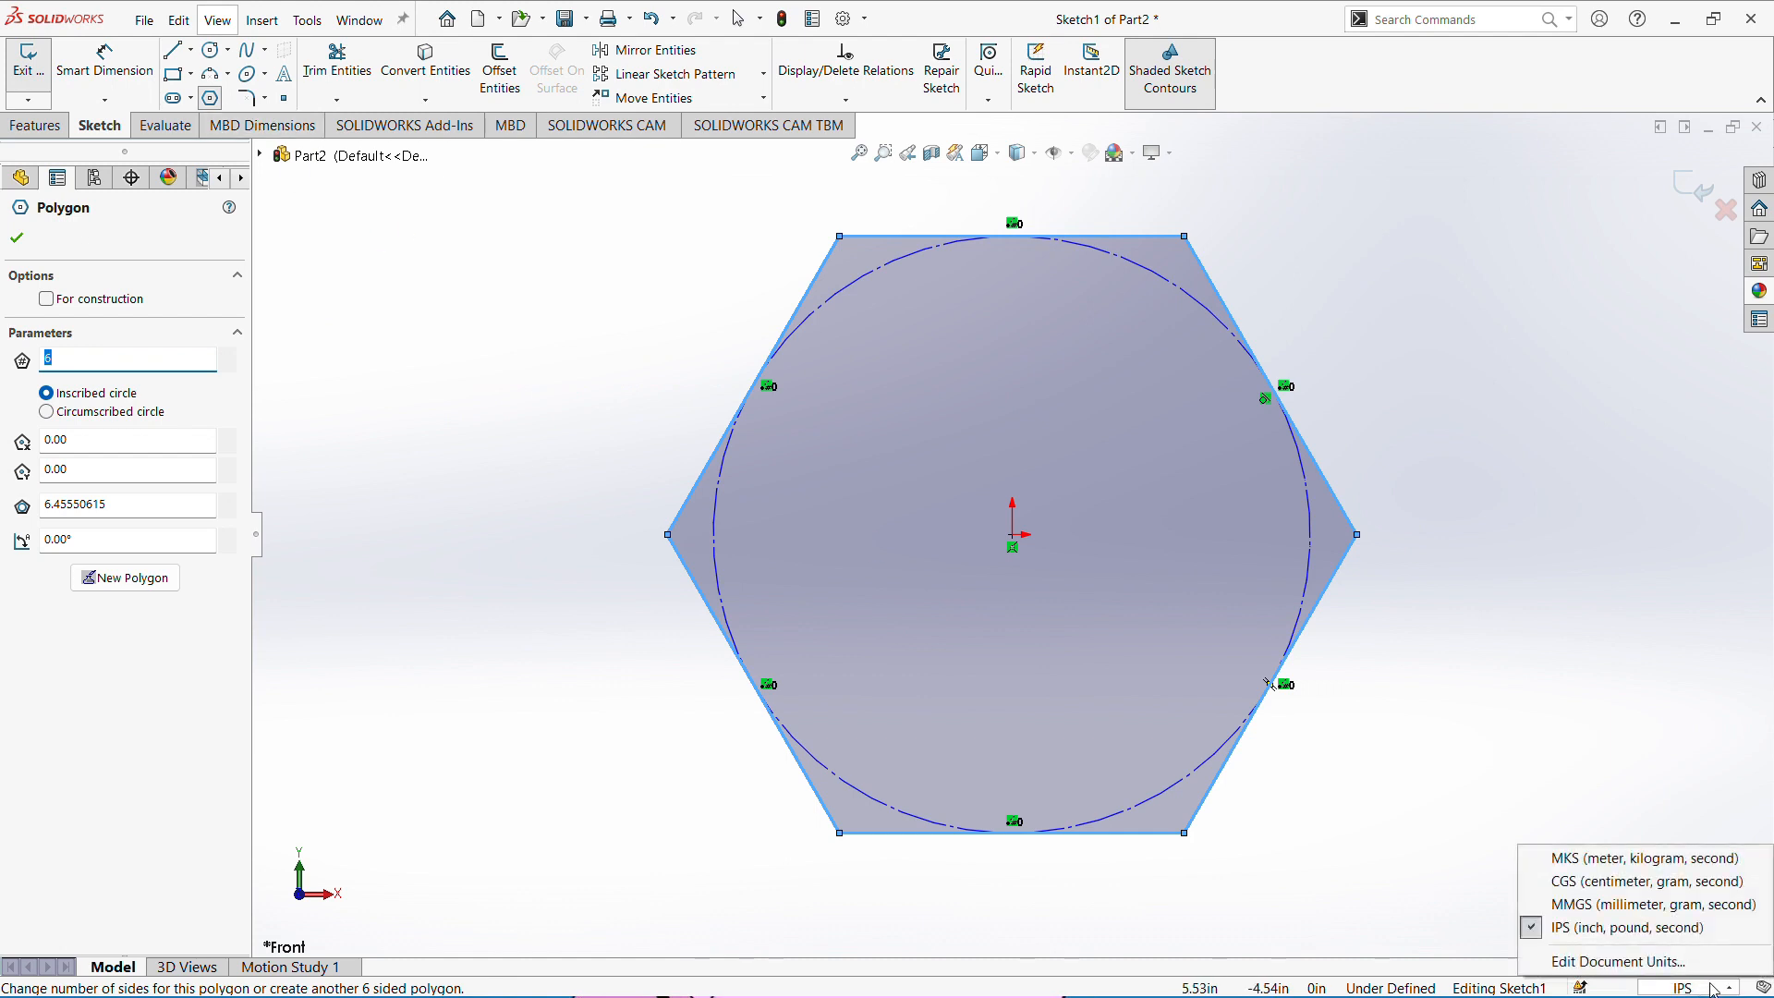
left_click(1654, 905)
left_click(79, 430)
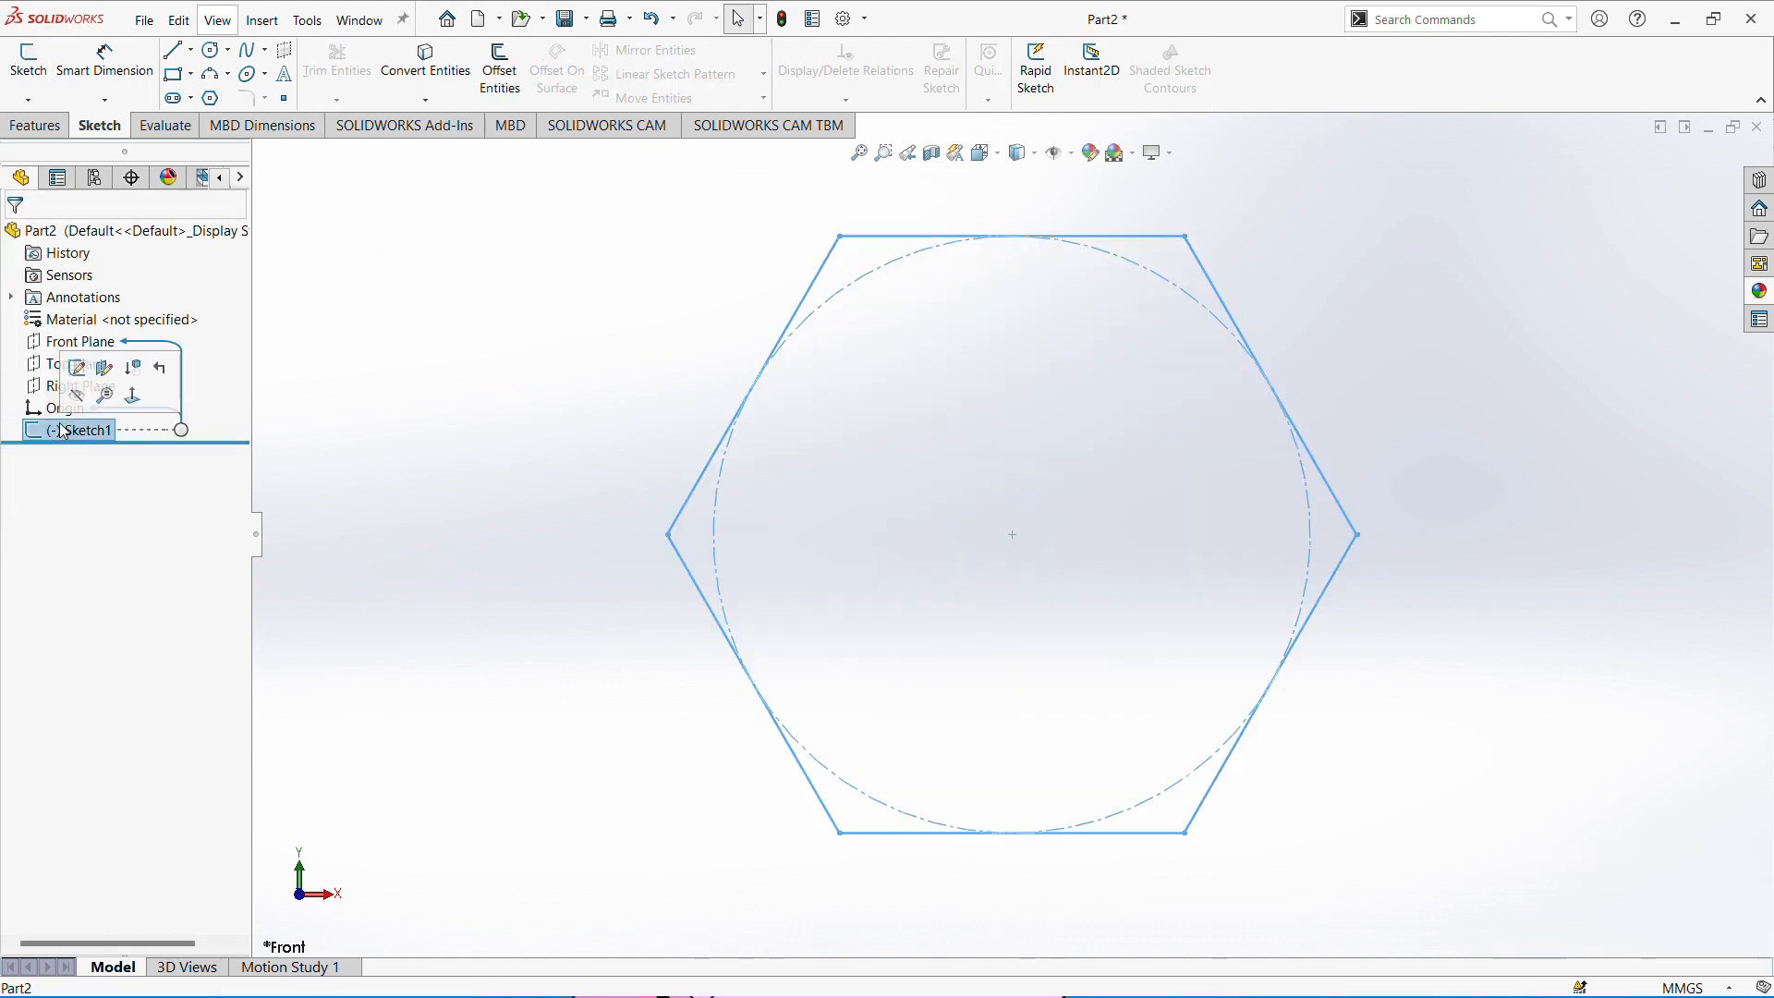
left_click(77, 369)
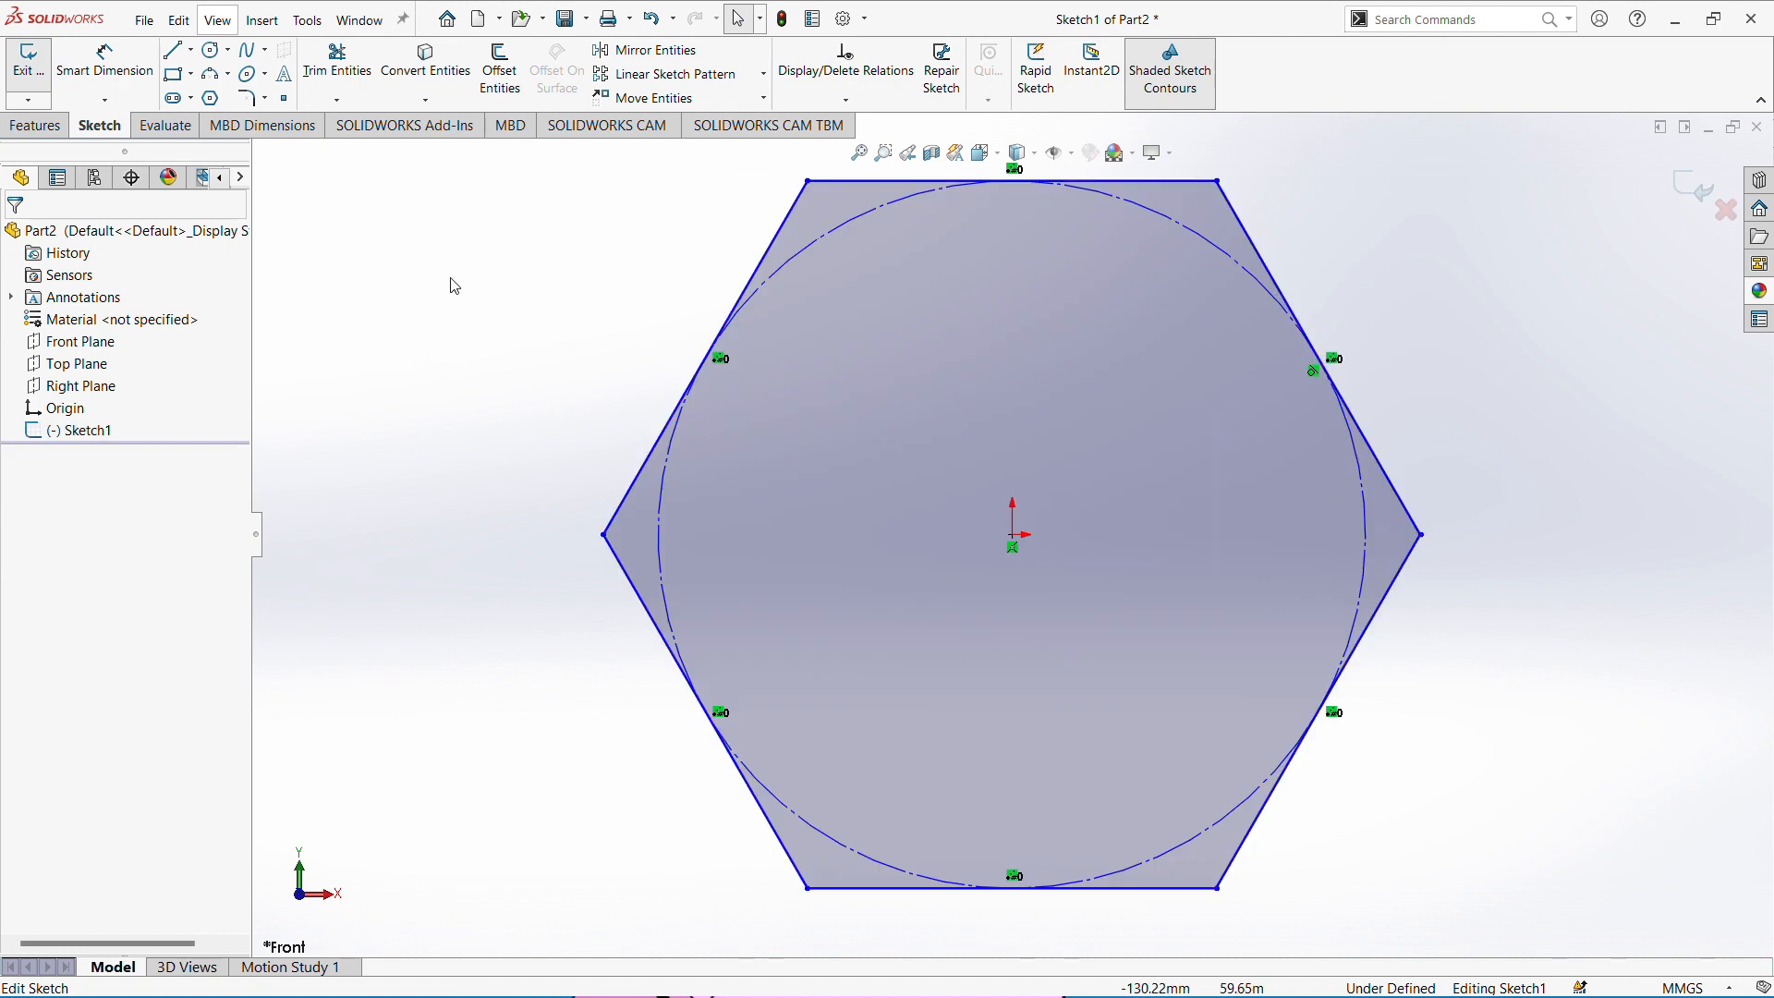
Dimension the distance between two opposite parallel sides of the hexagon and set it to 15 mm.
left_click(95, 82)
key("z")
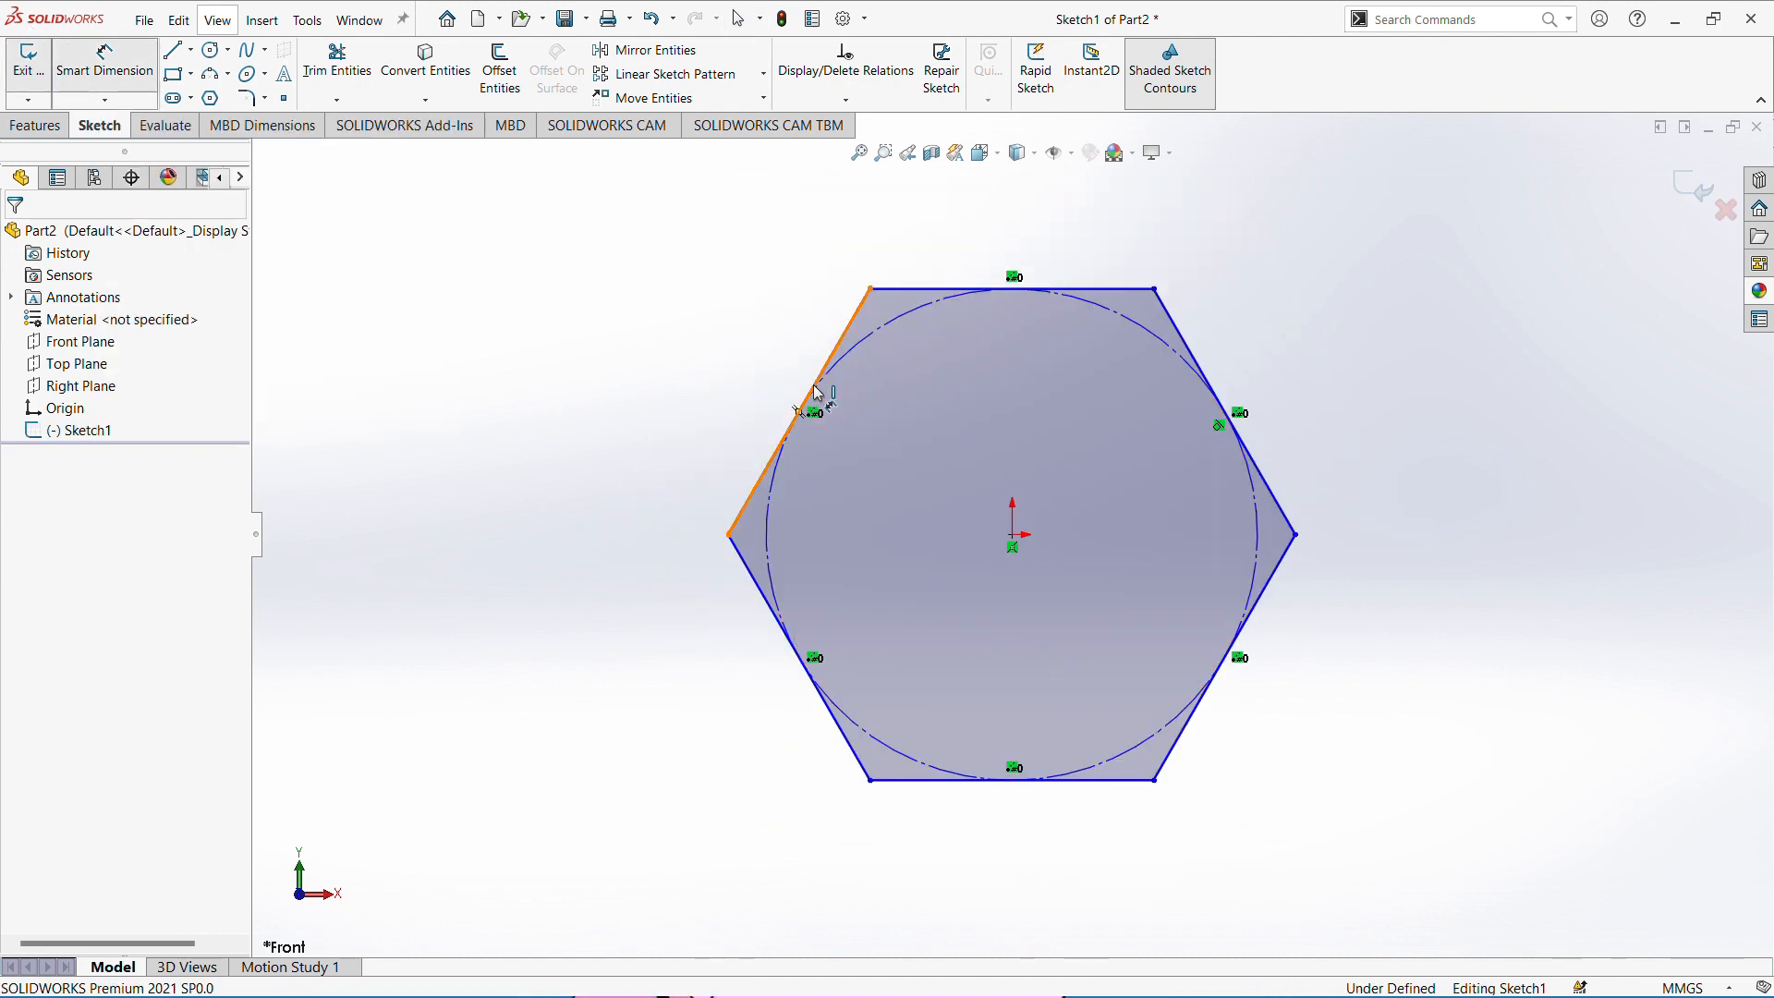
left_click(823, 393)
left_click(1266, 585)
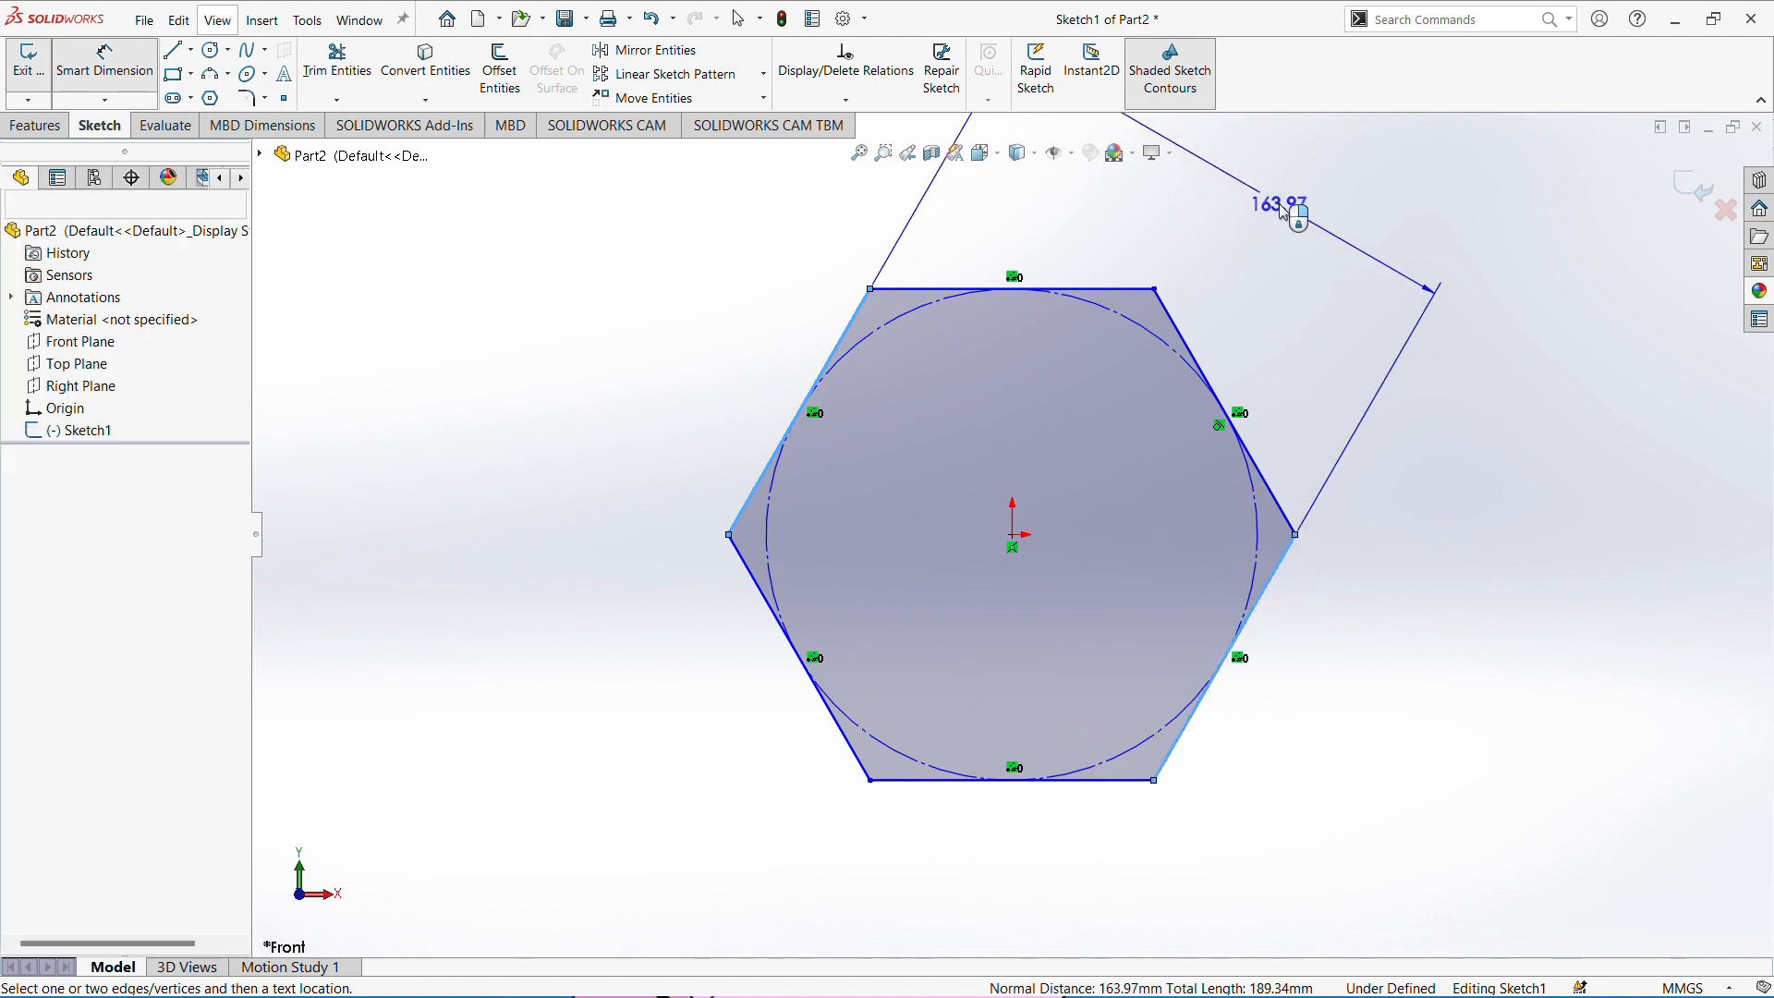
left_click(1279, 204)
type("1")
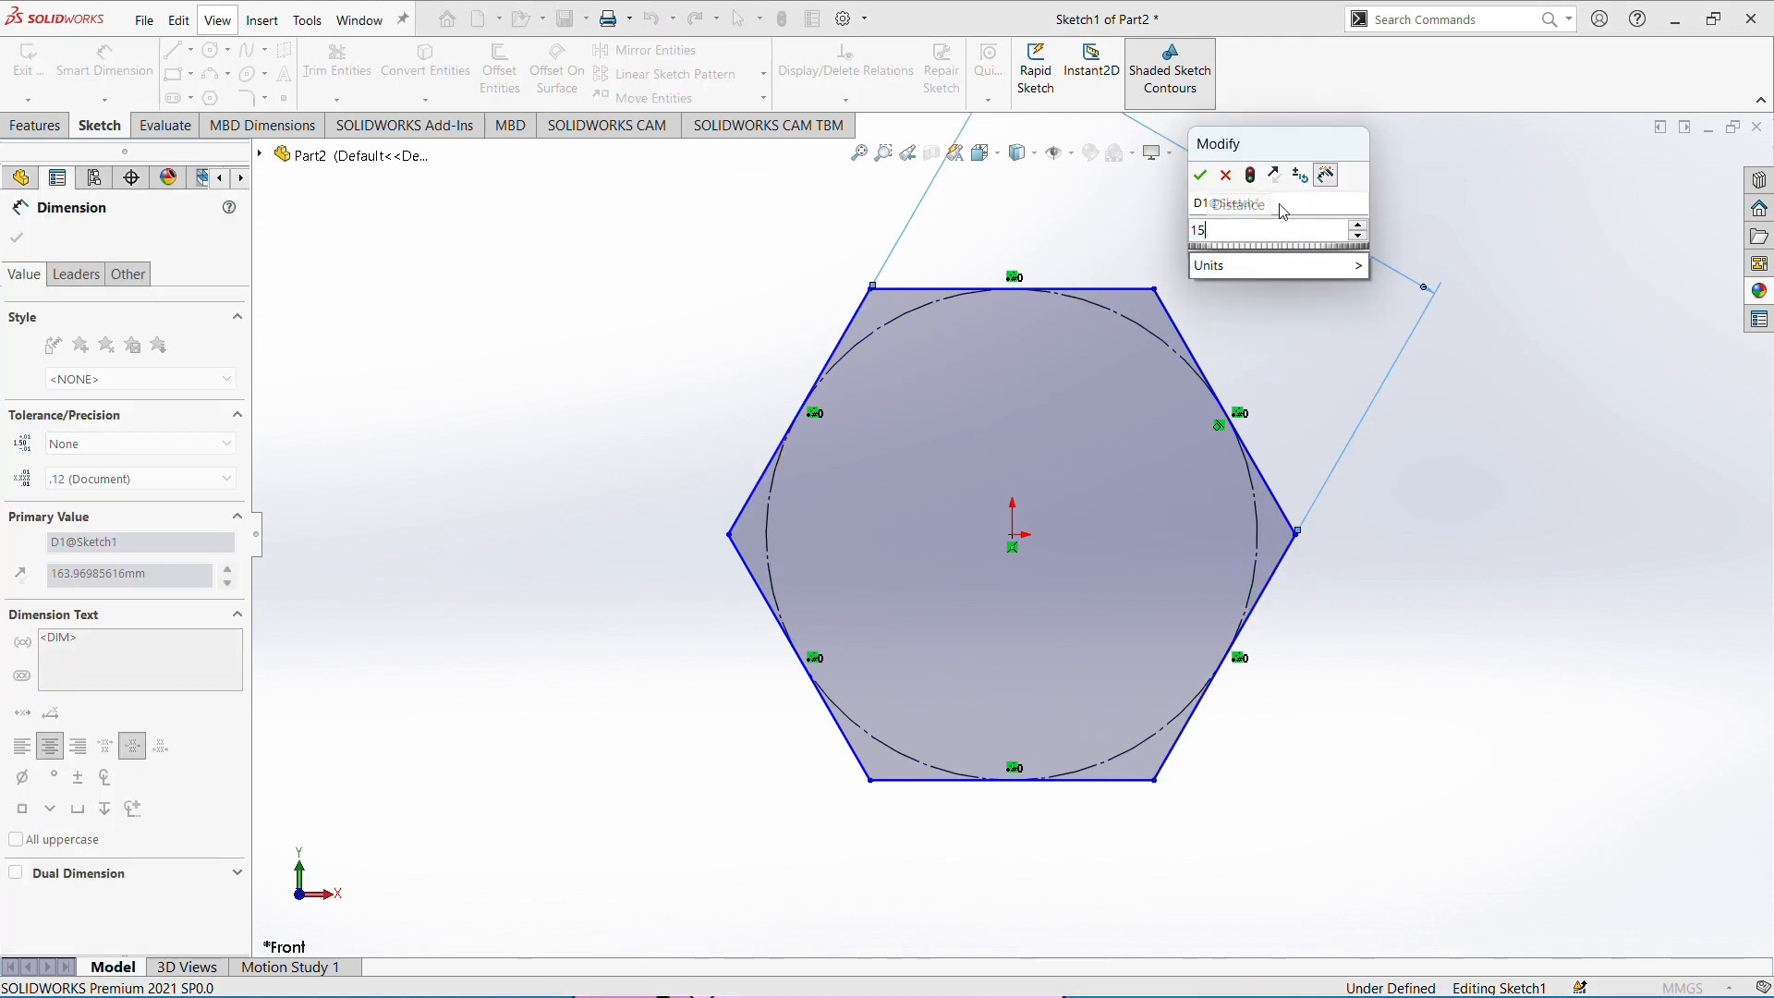
type("5")
key("Return")
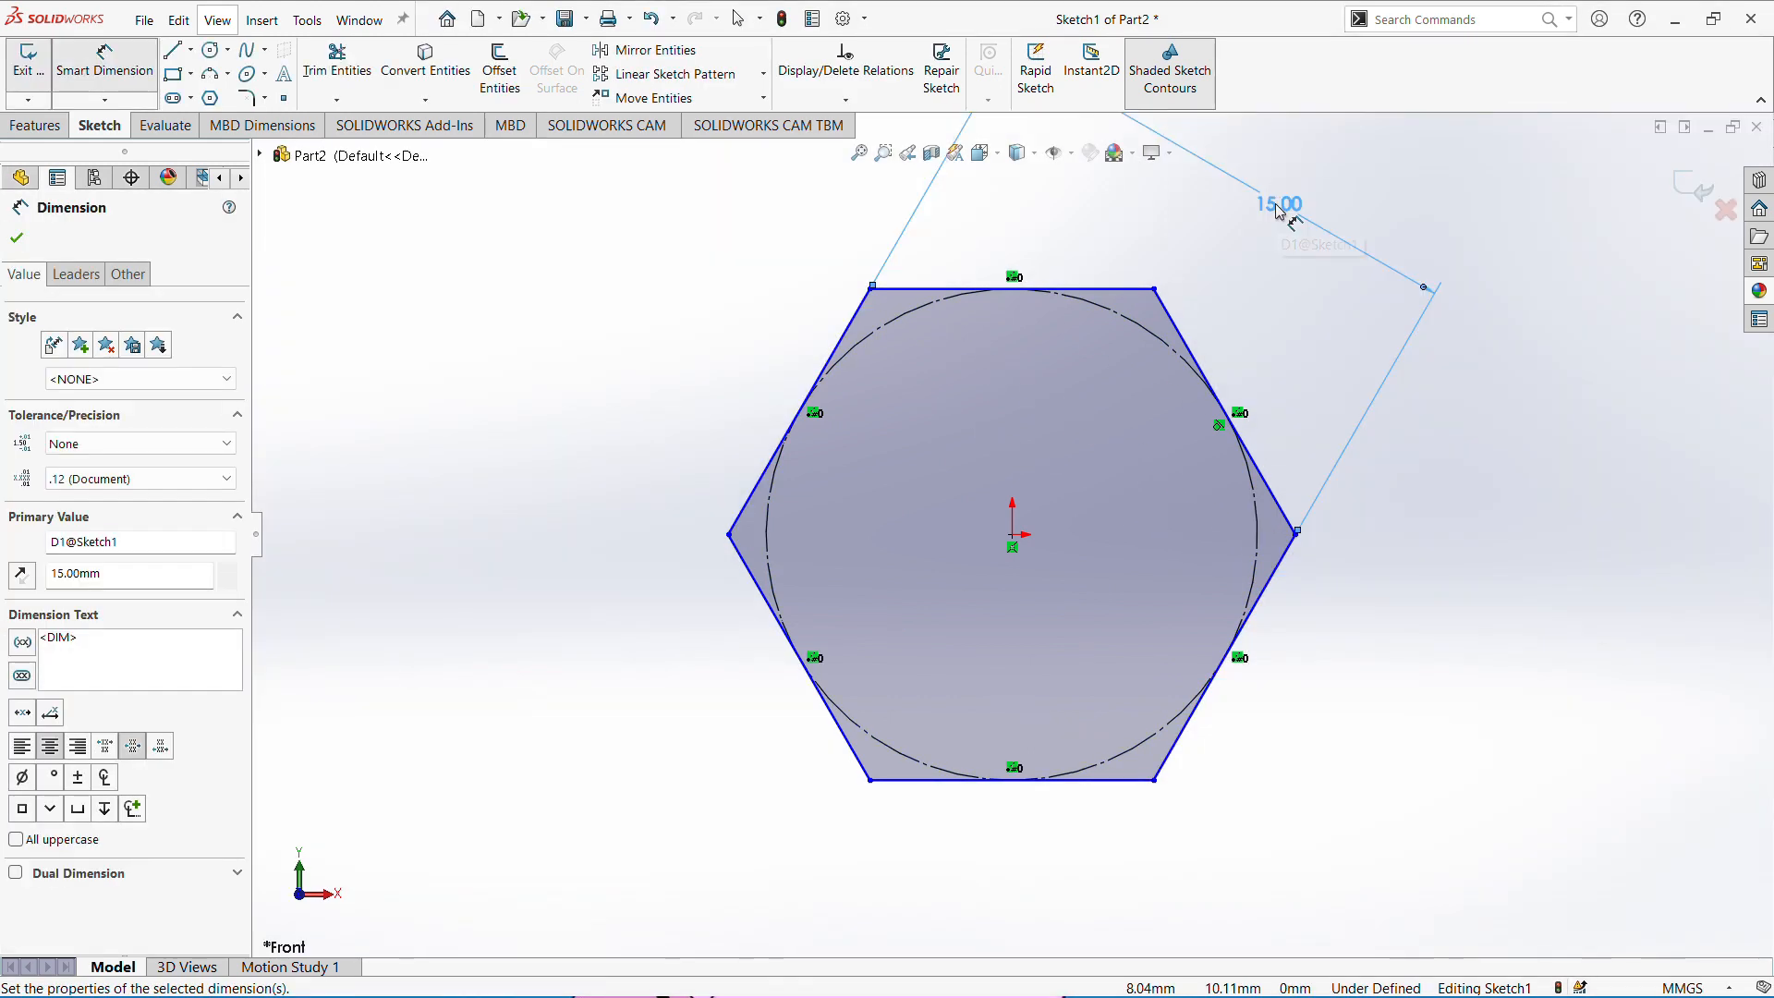
left_click(553, 536)
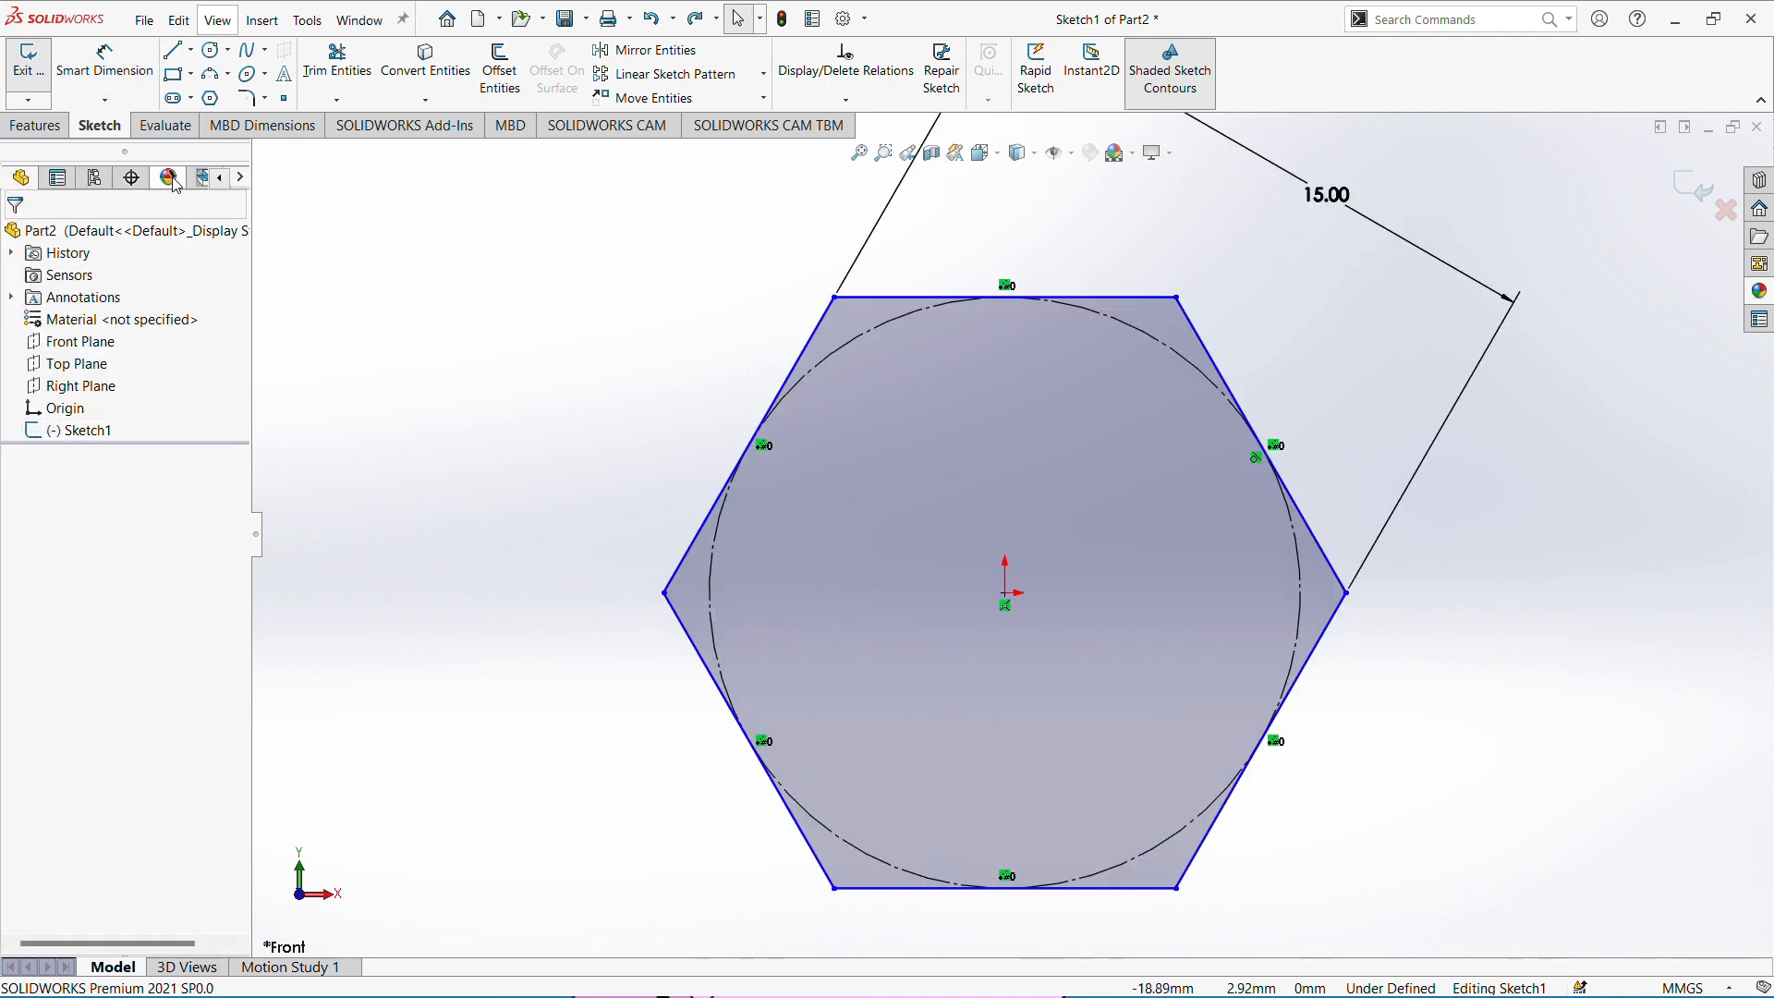
Extrude the hexagon as a boss 9 mm deep with the Mid Plane end condition.
left_click(35, 126)
left_click(35, 68)
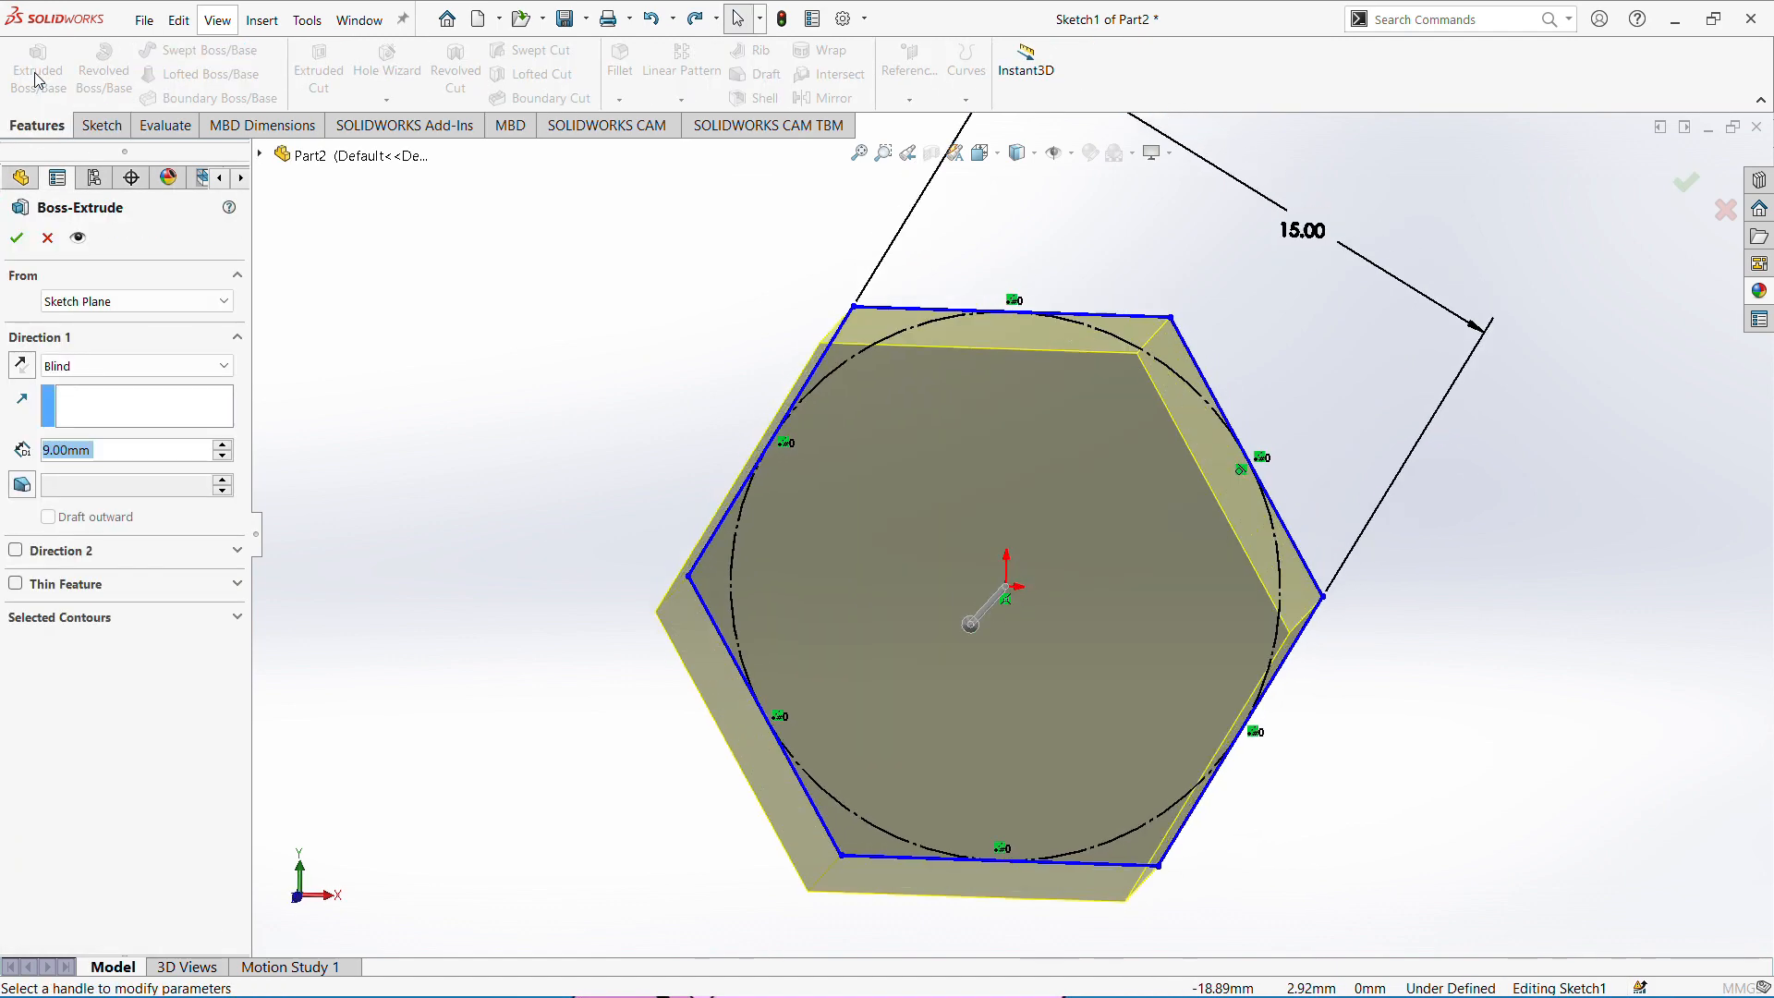
left_click(221, 367)
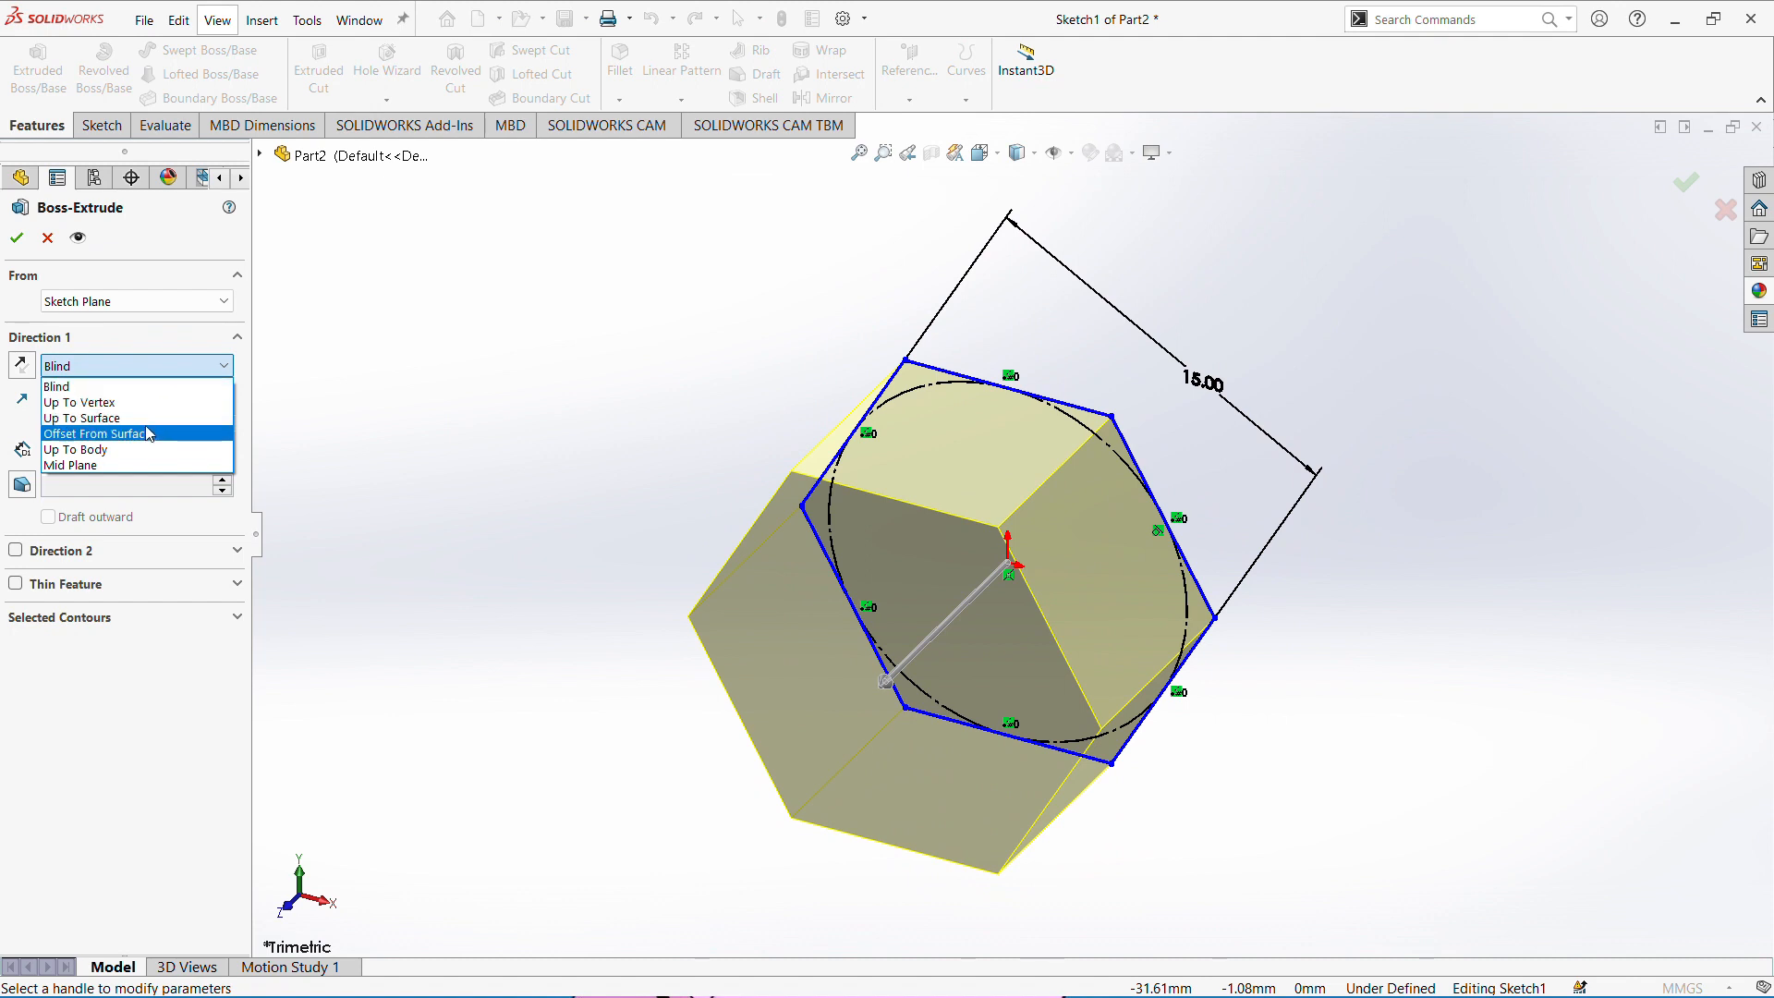
left_click(70, 465)
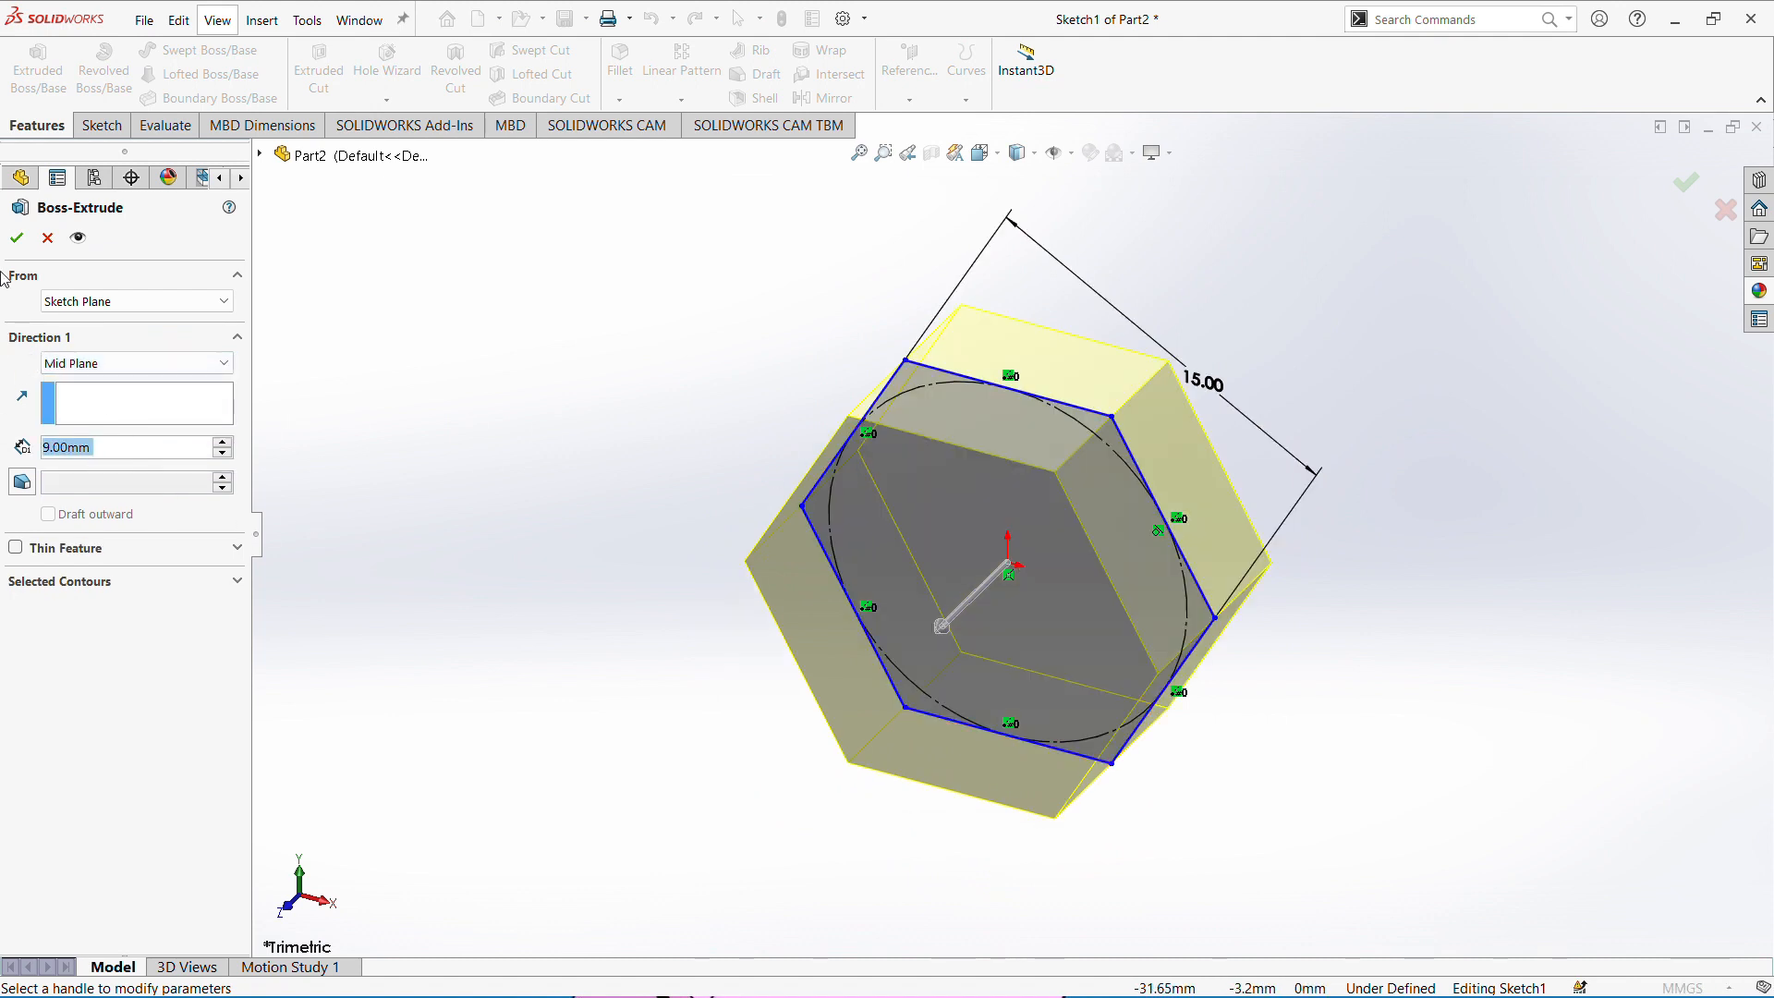
left_click(11, 240)
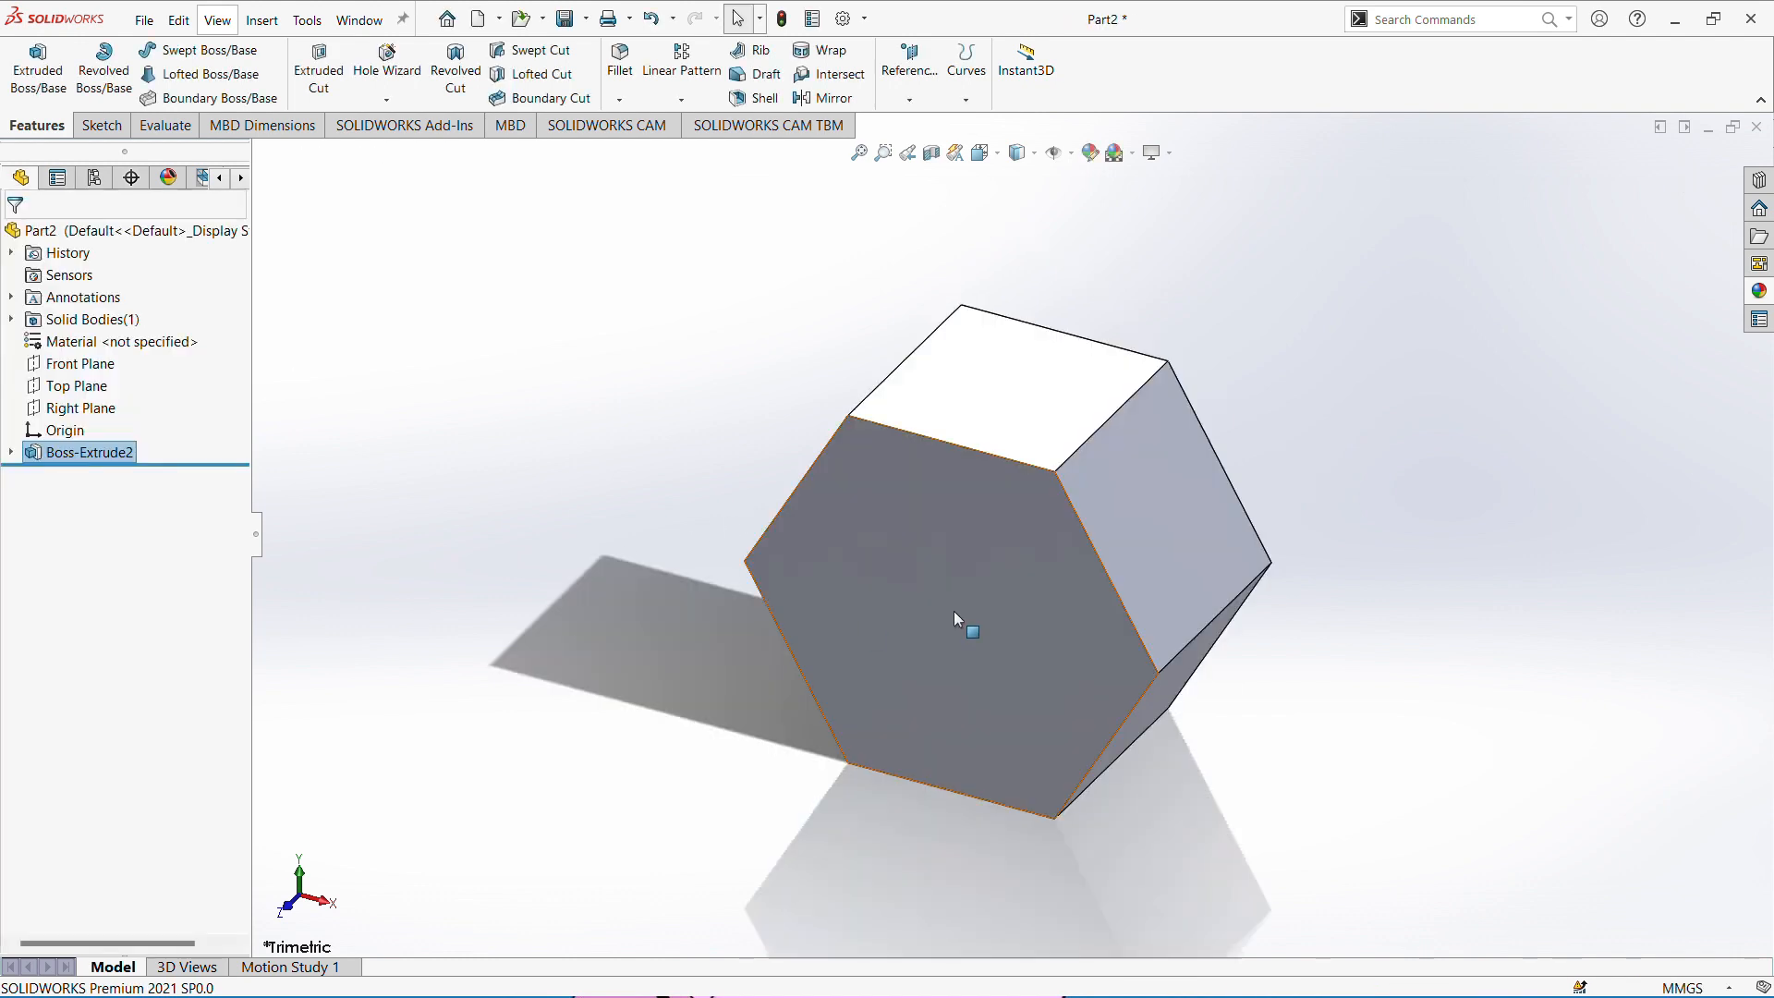
Start a sketch on the prism's front hexagonal face and draw a circle about 11.7 mm in diameter centred on the origin.
left_click(1011, 584)
left_click(1100, 637)
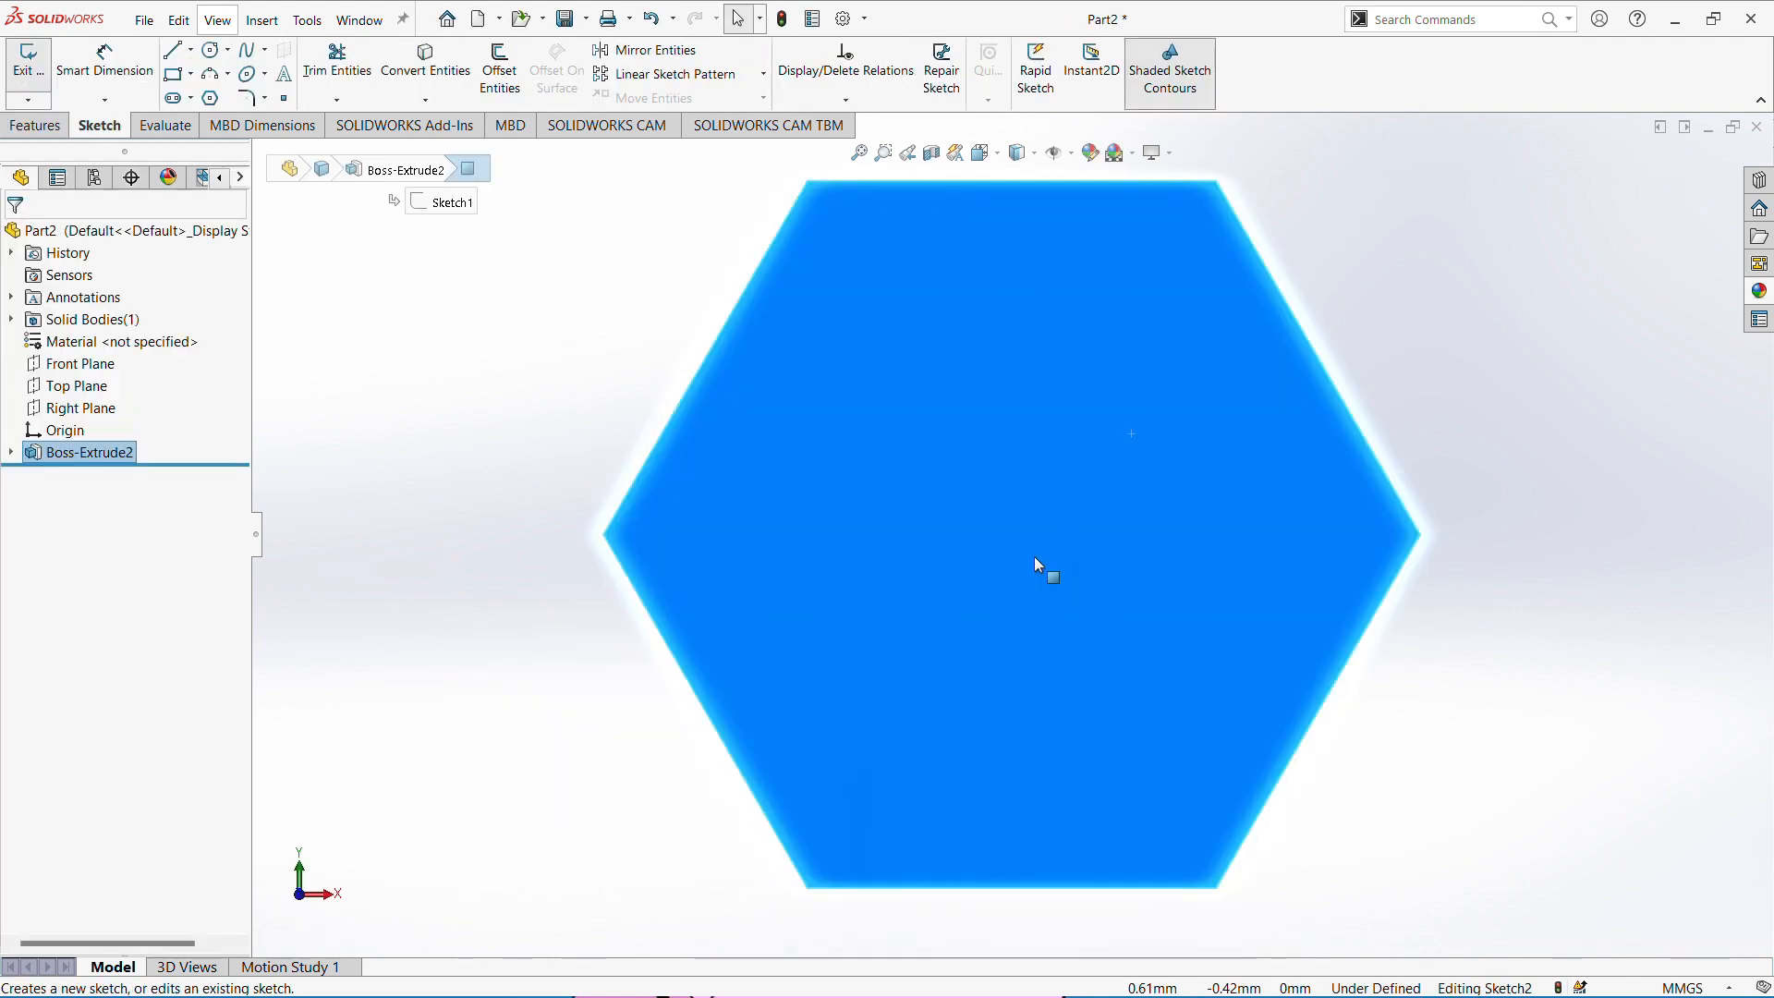
left_click(211, 49)
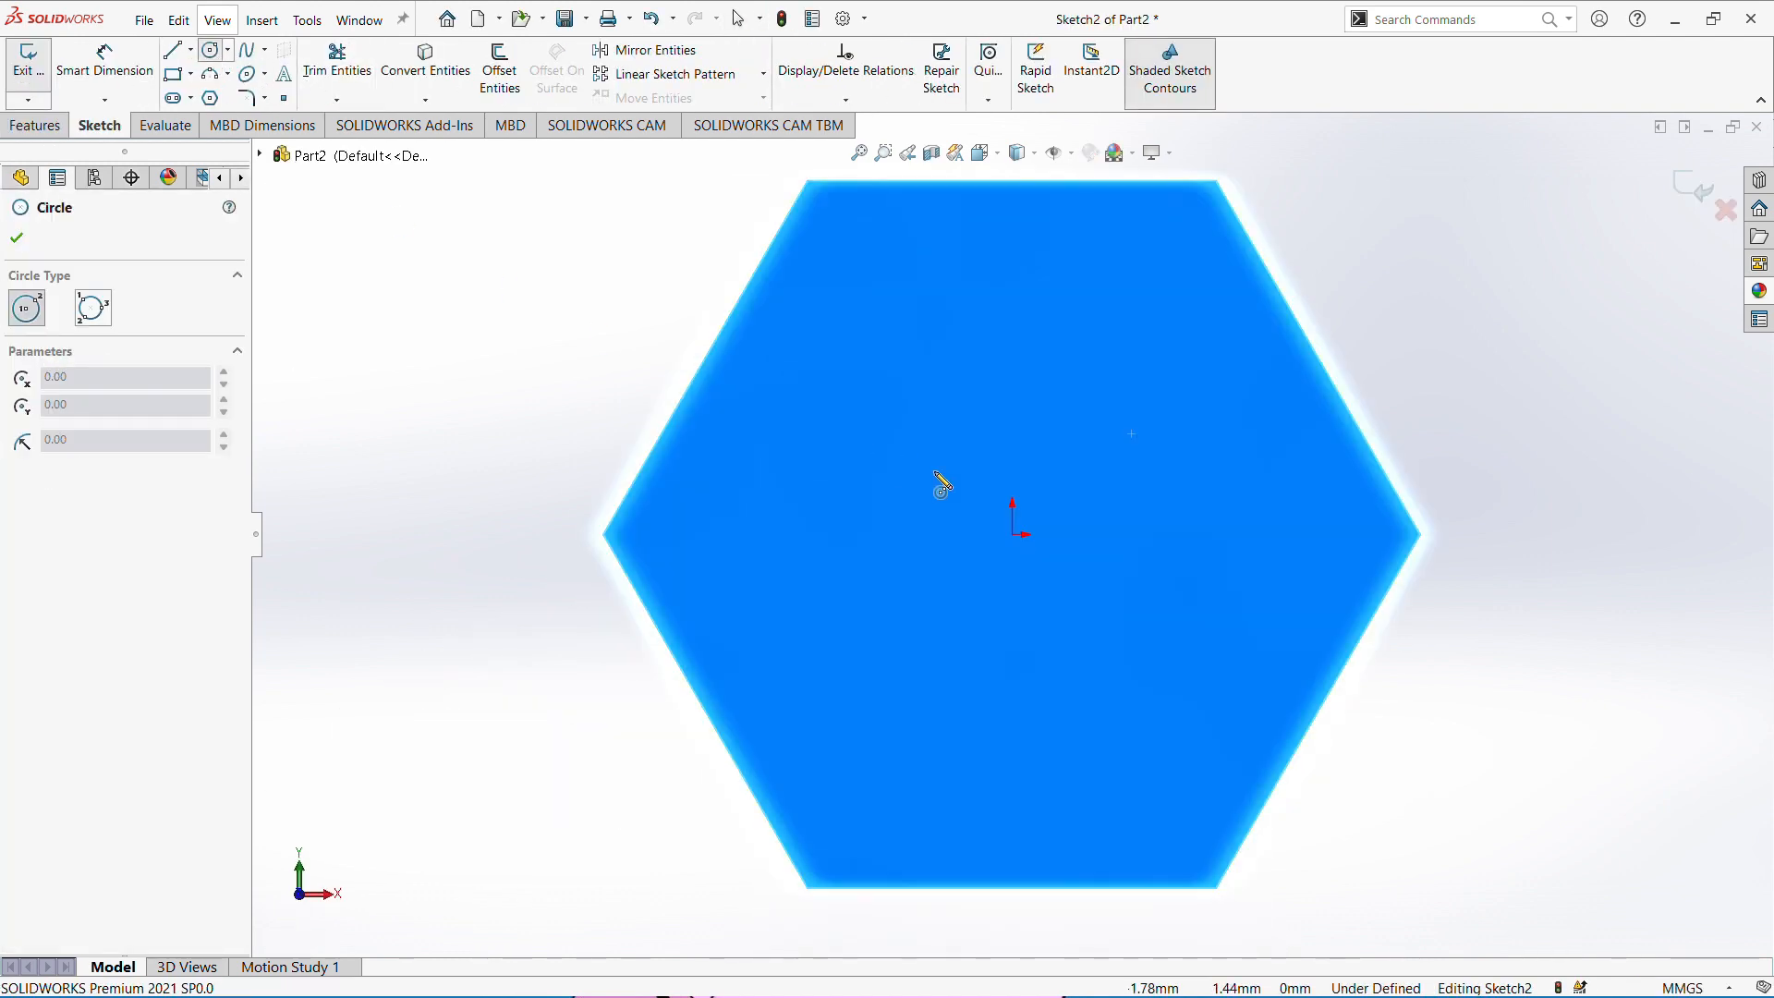
mouse_move(1016, 535)
left_mouse_down()
mouse_move(1418, 540)
mouse_move(1289, 535)
left_mouse_up()
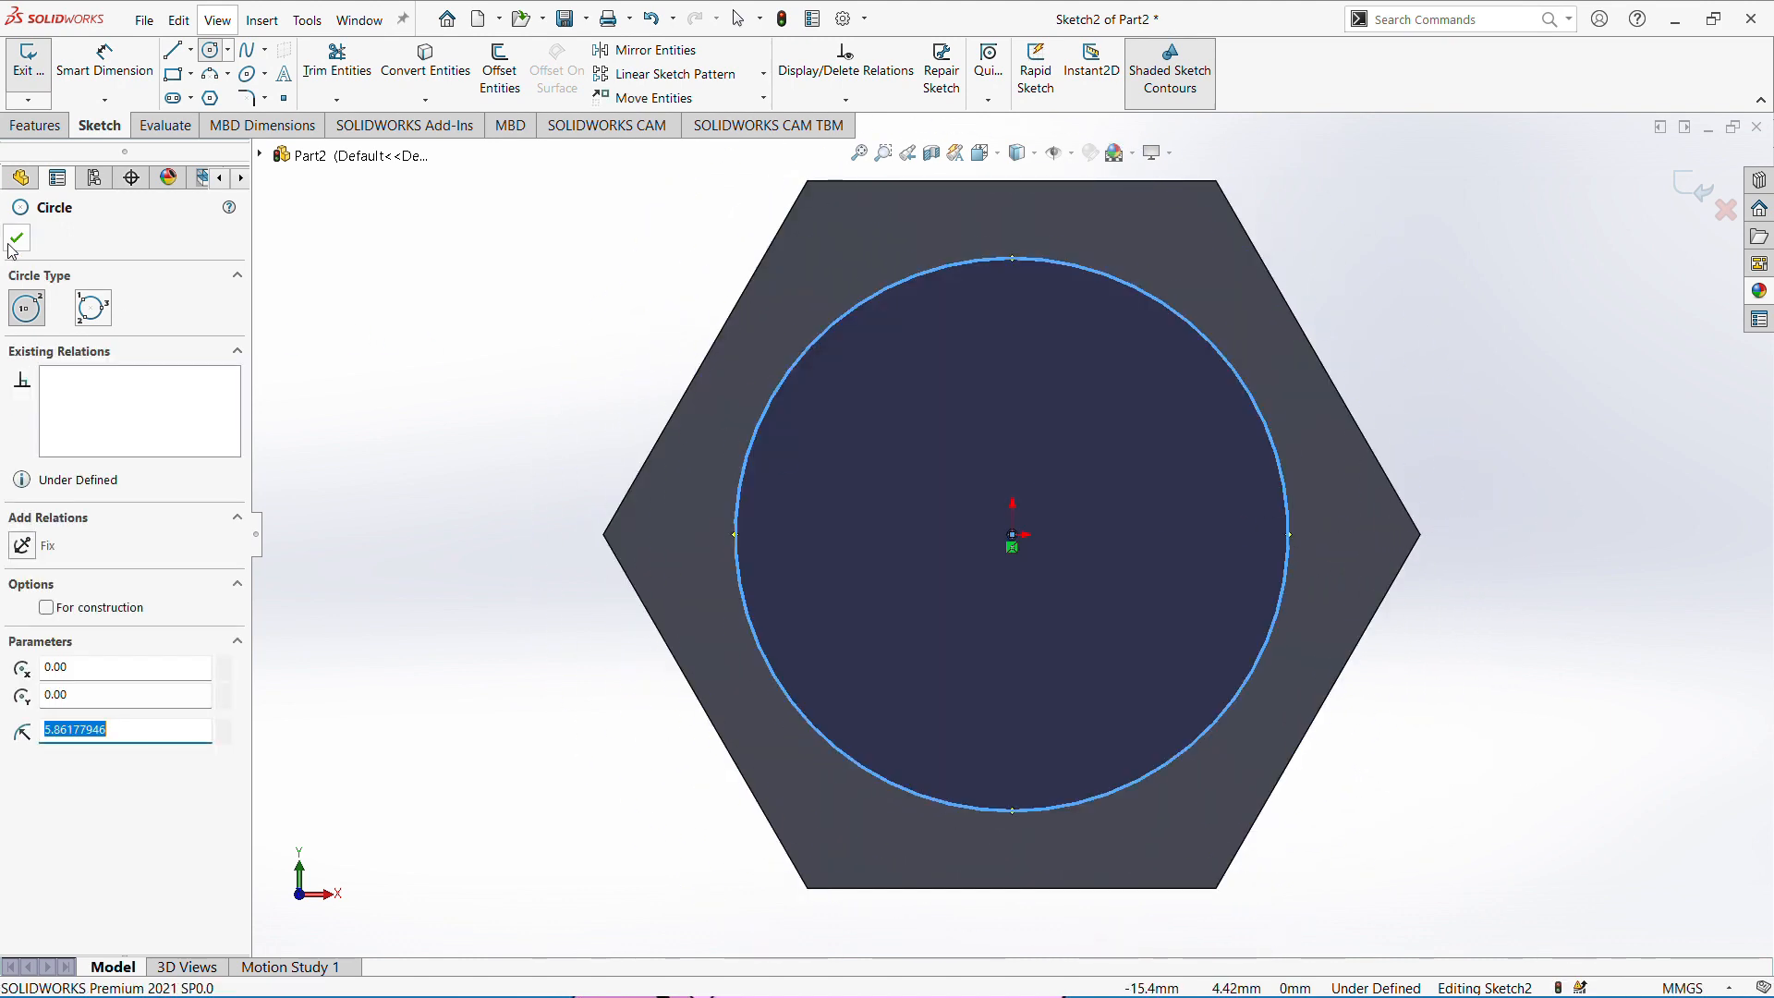
left_click(11, 242)
Make the circle tangent to one edge of the hexagonal face.
left_click(769, 408)
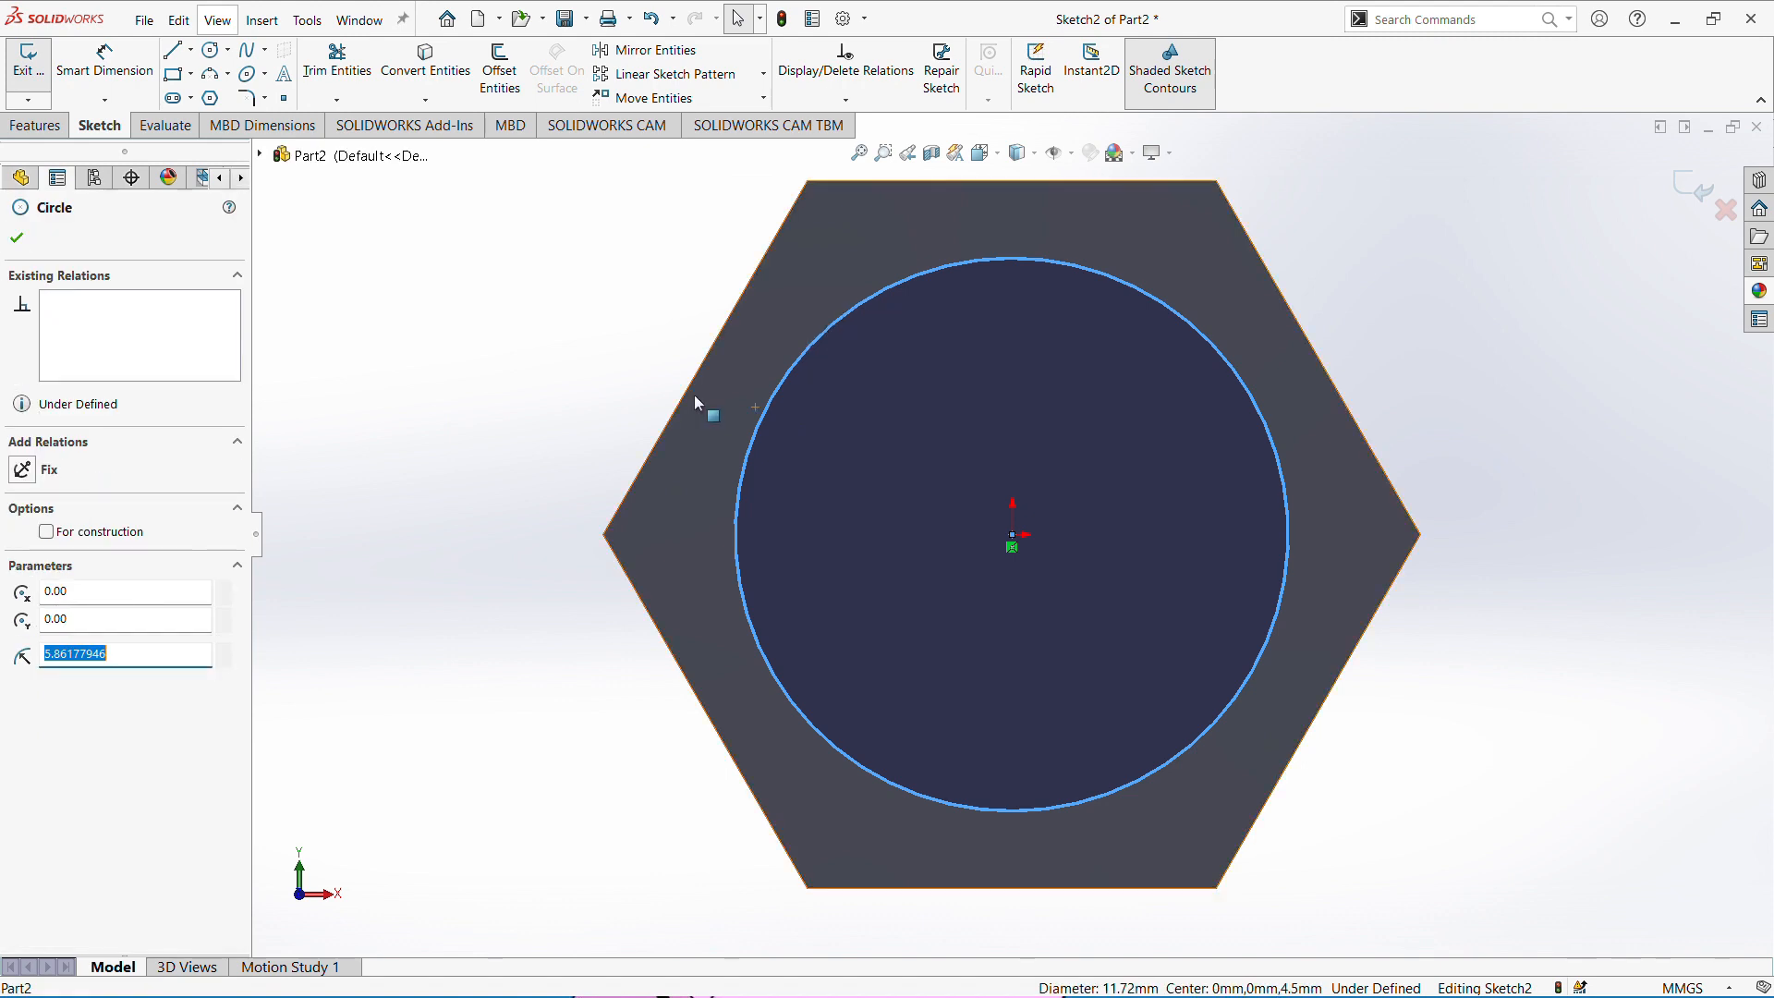
left_click(689, 386, "ctrl")
left_click(741, 307)
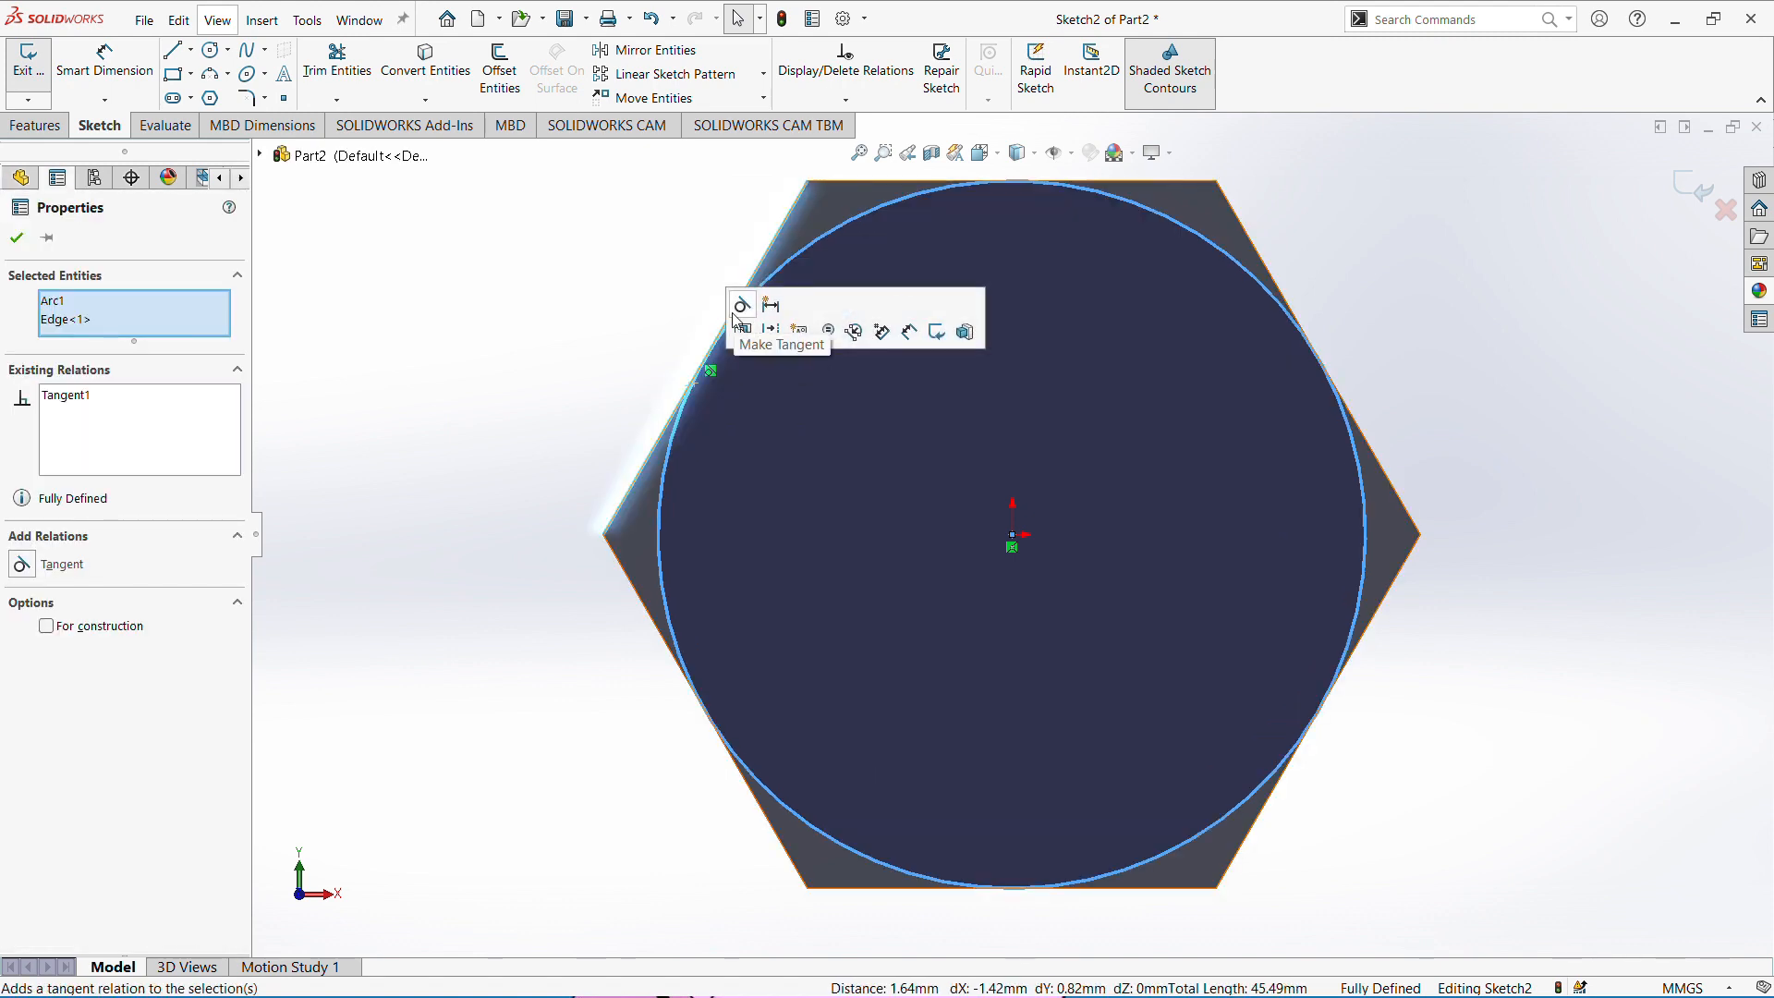
left_click(507, 356)
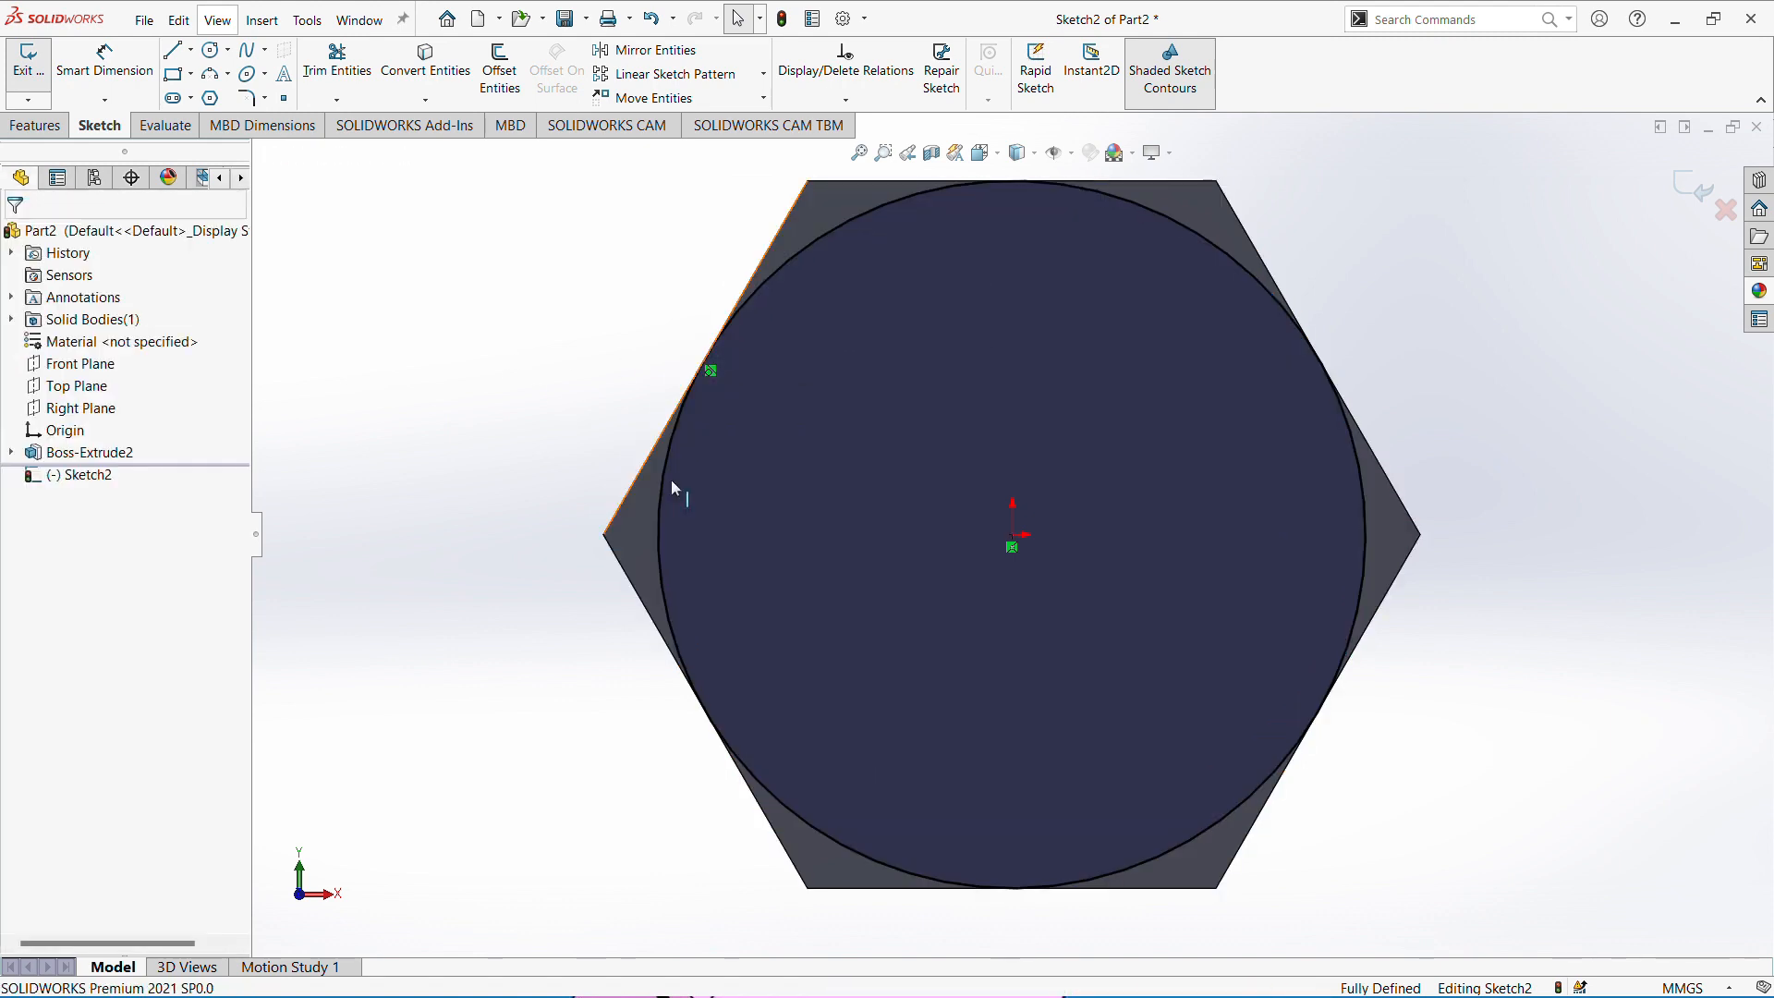
Cut away the corners outside the circle with a 9 mm blind Extruded Cut, side to cut flipped and a 45-degree draft.
left_click(46, 126)
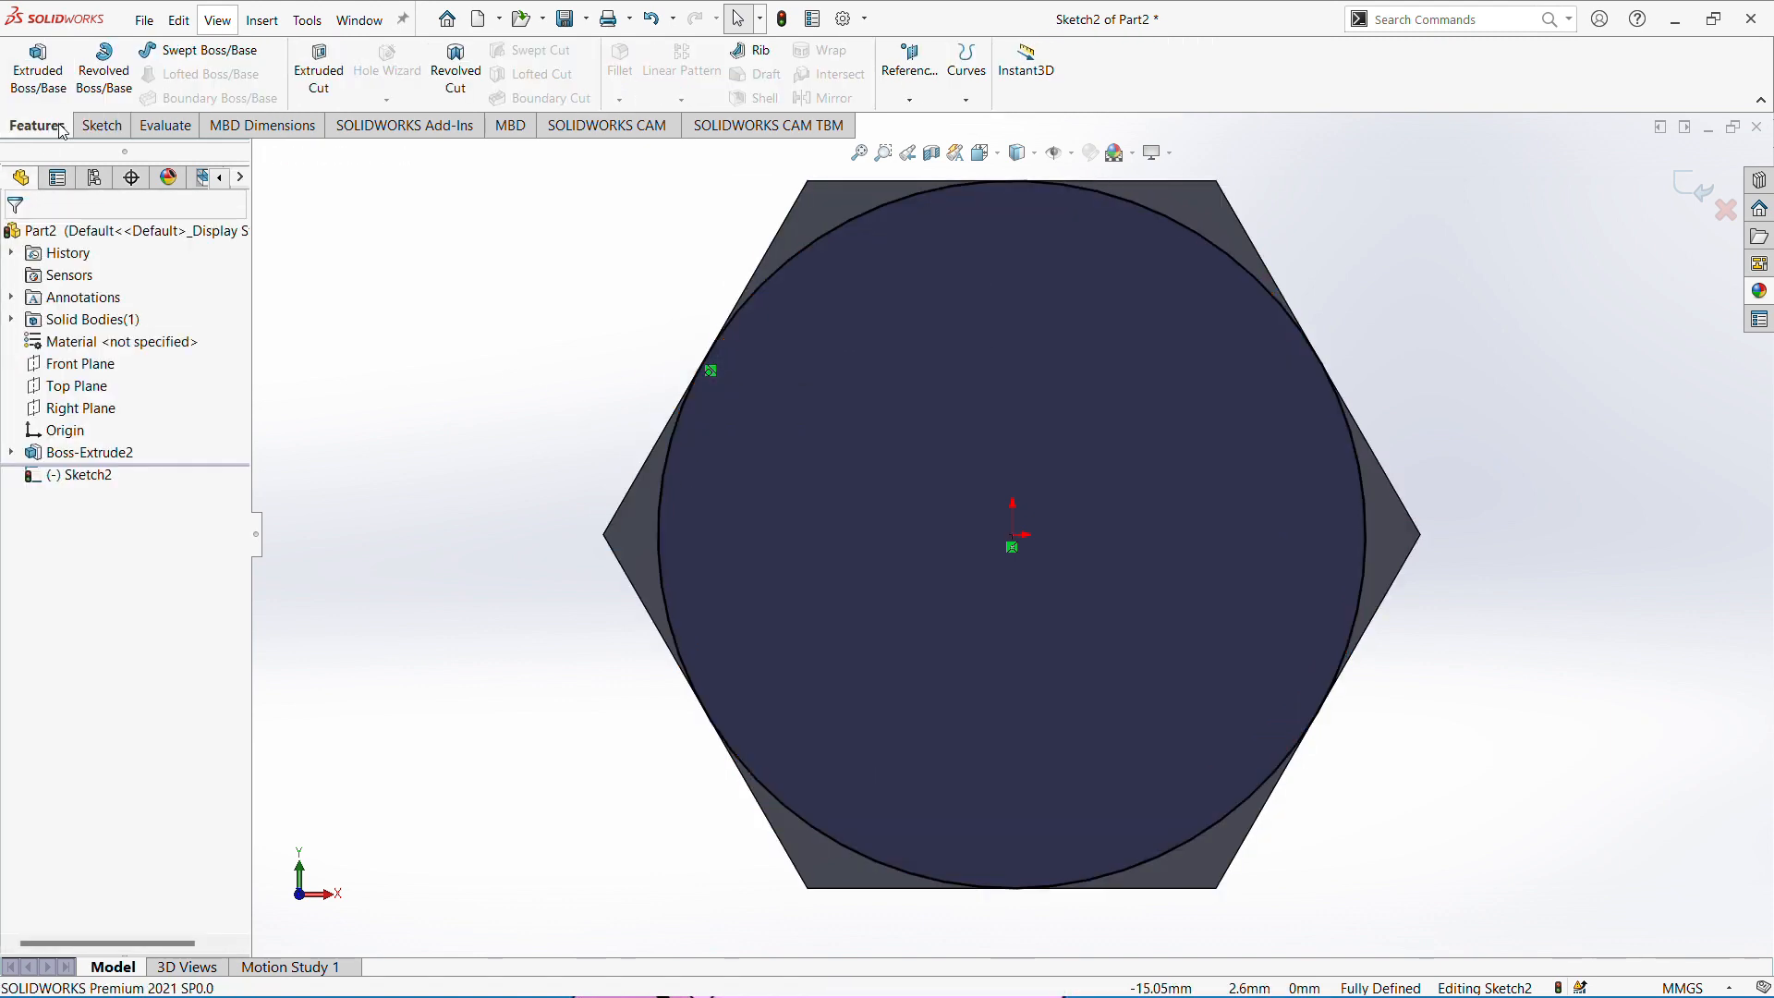
left_click(318, 85)
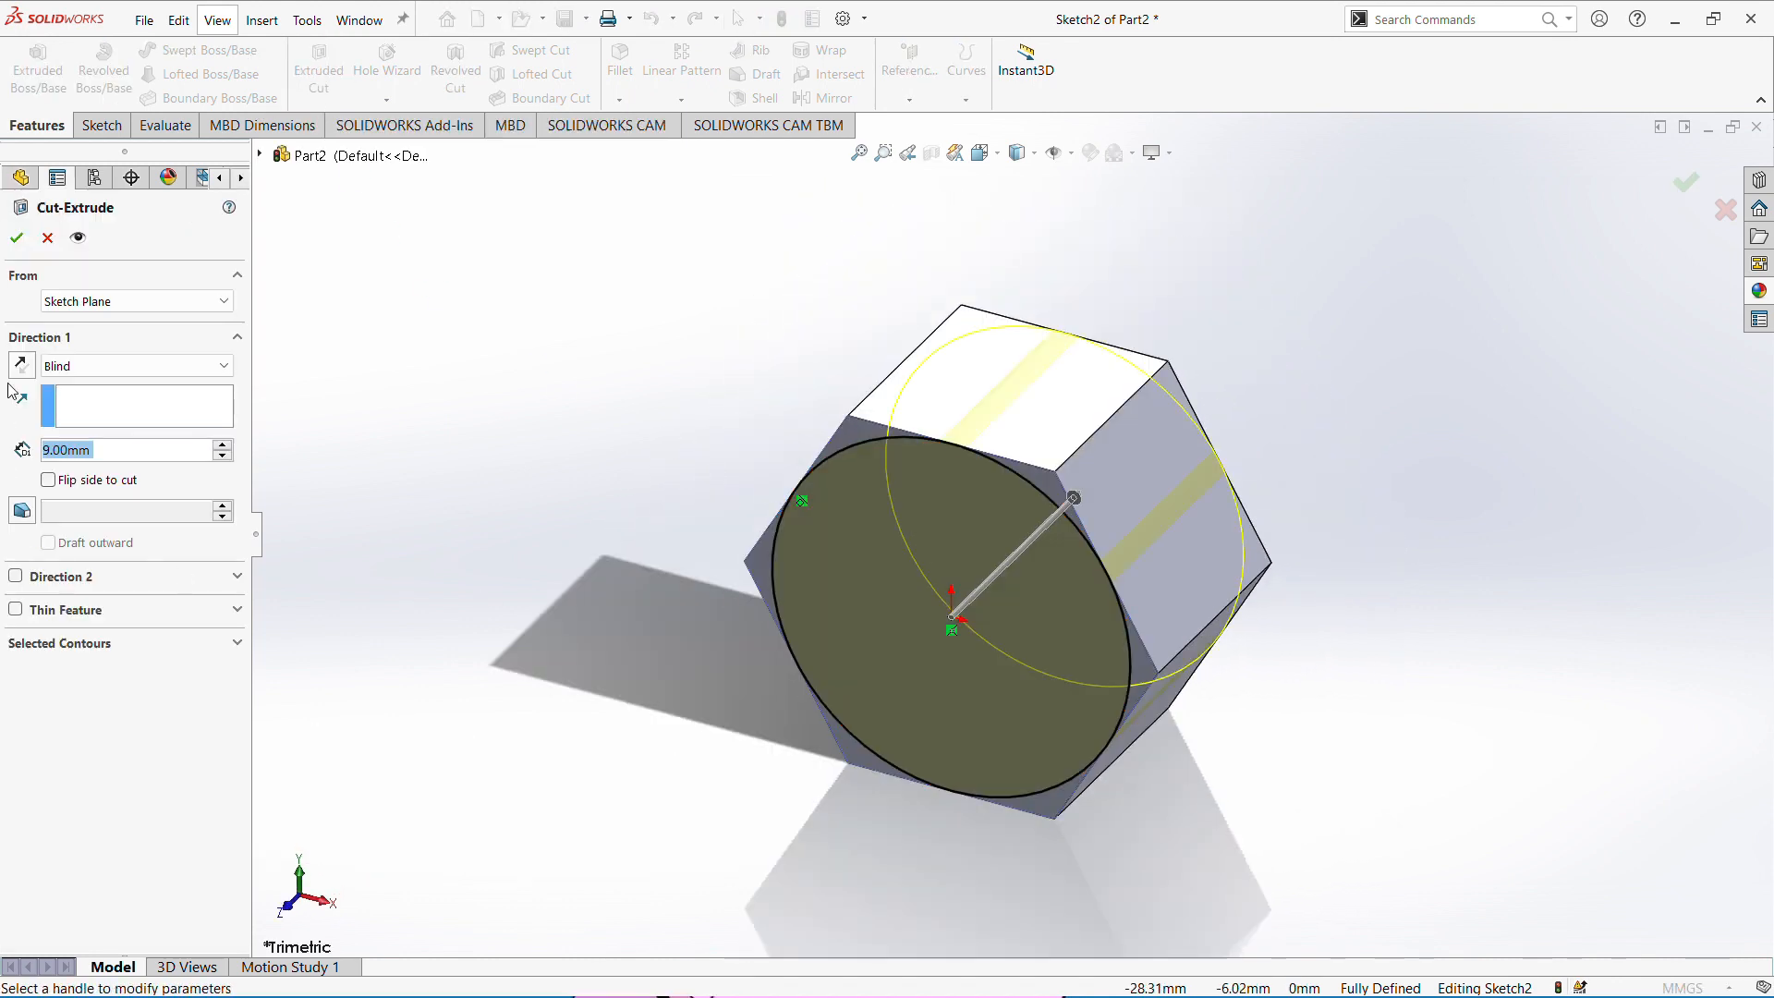
left_click(49, 480)
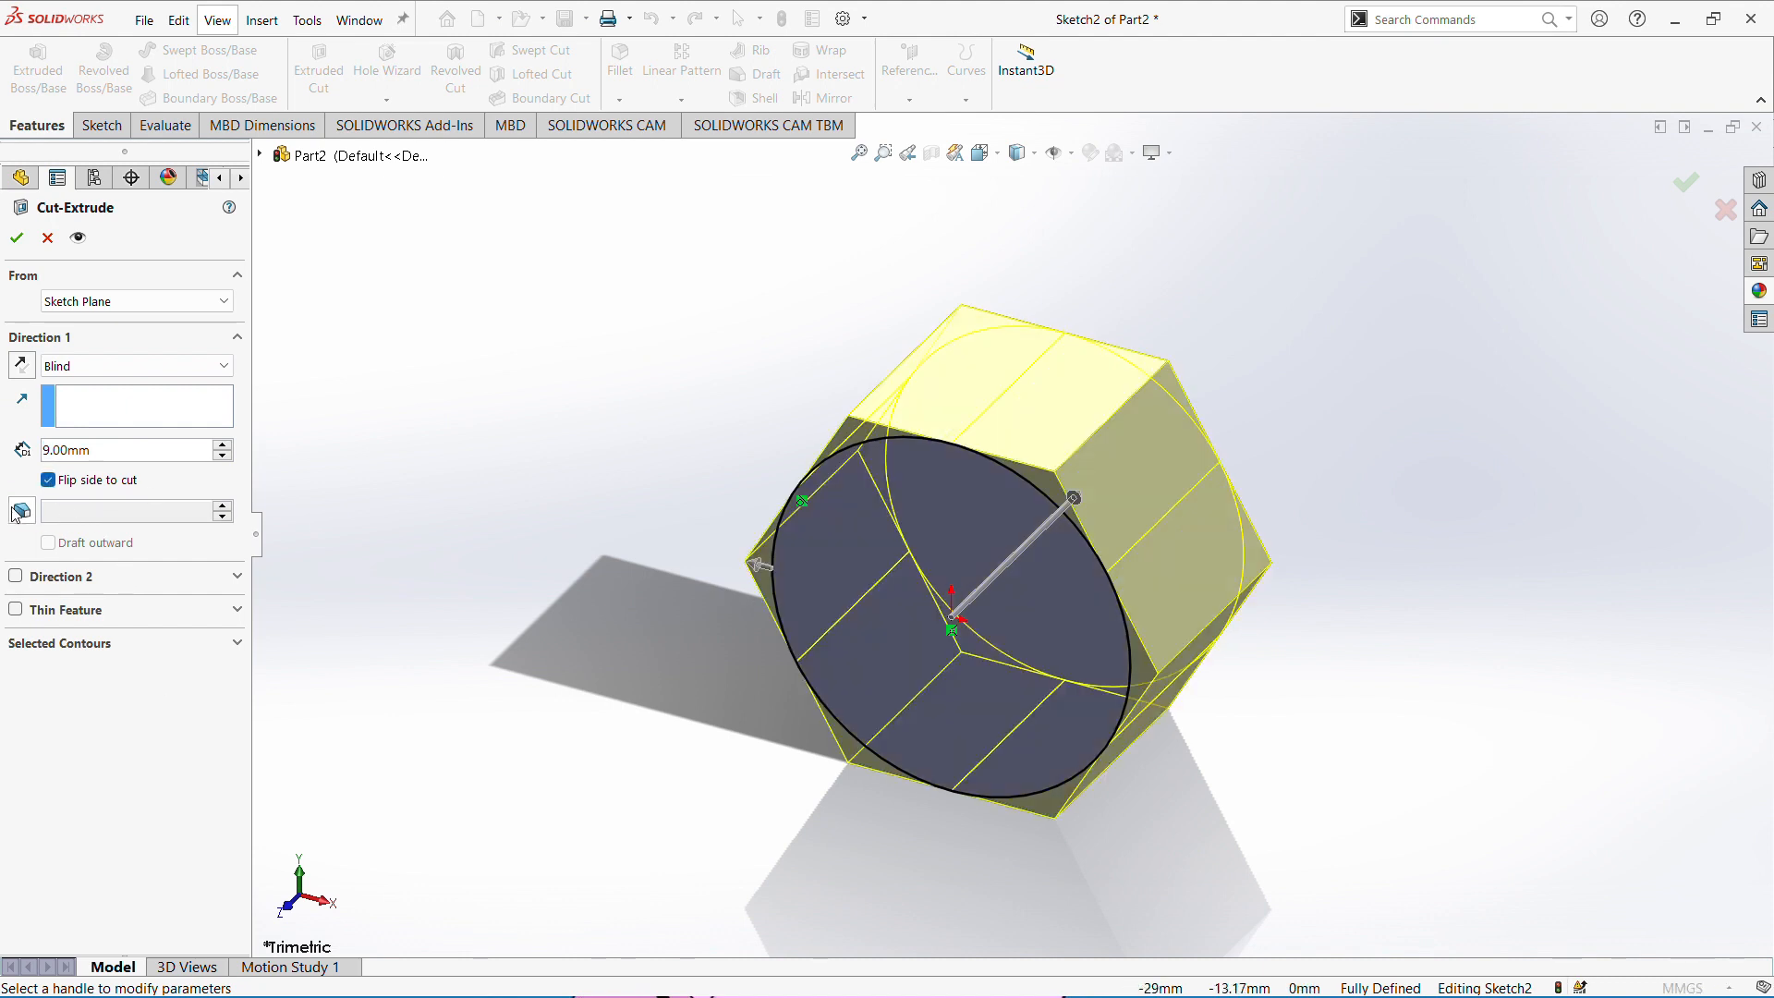
left_click(20, 512)
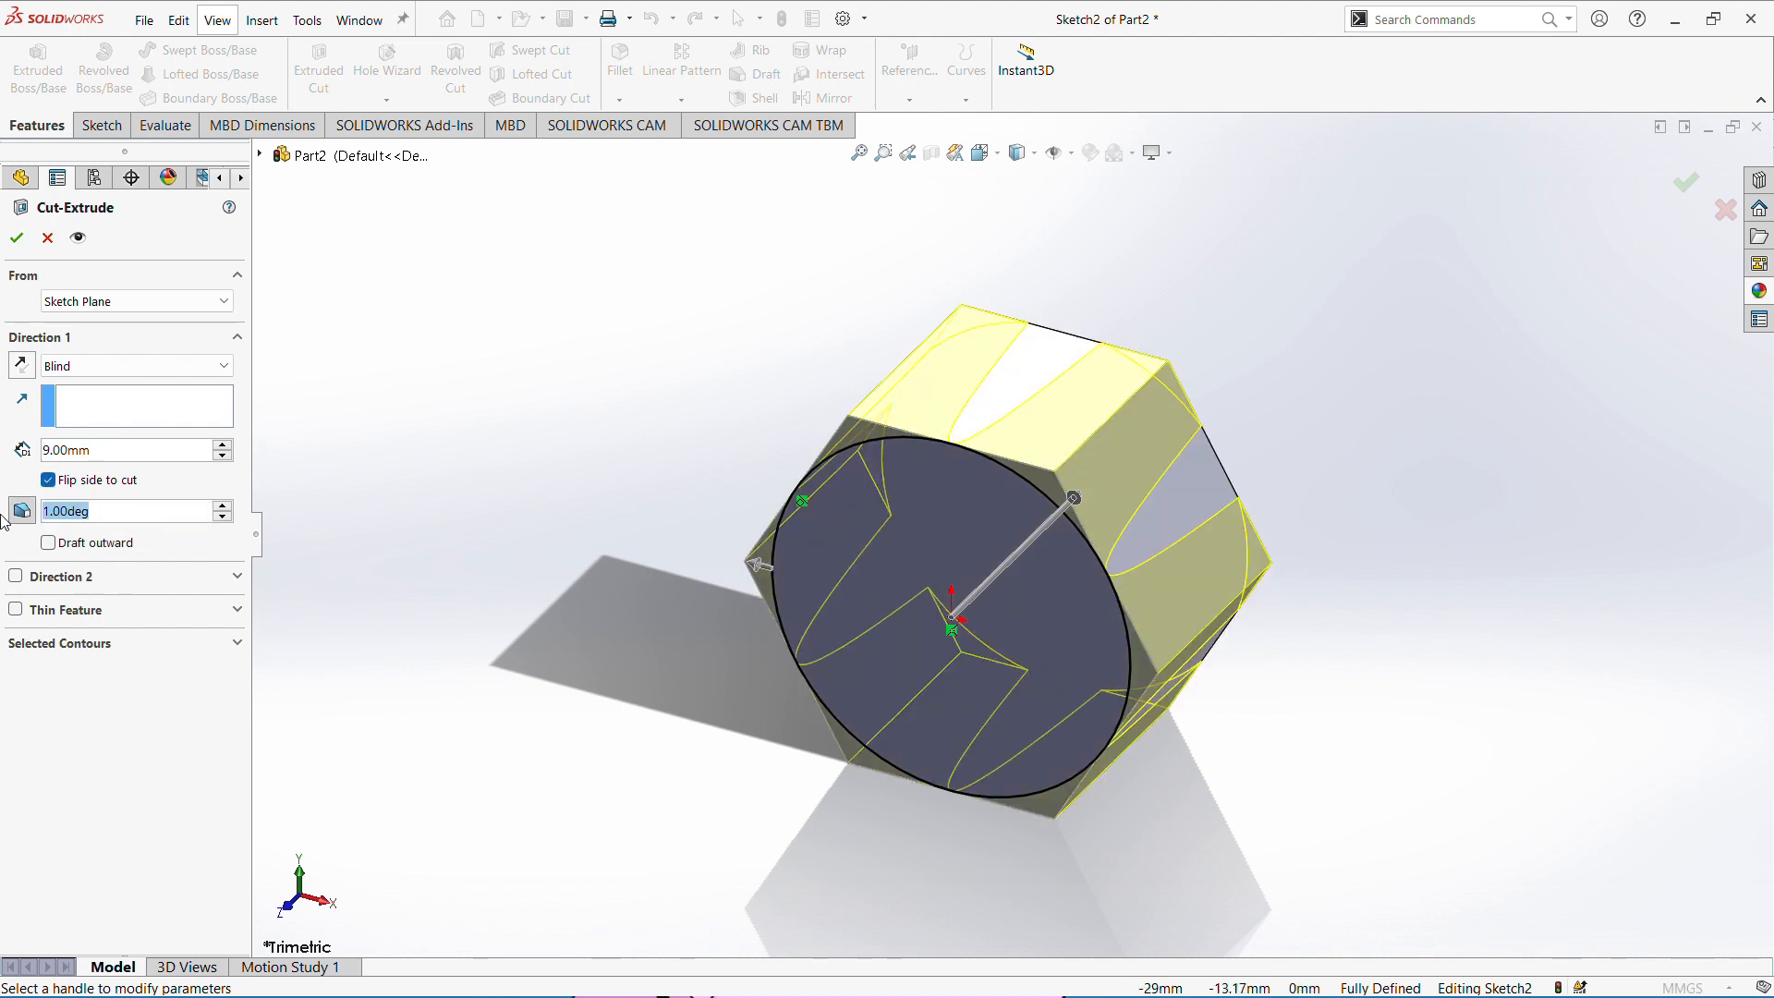
type("45")
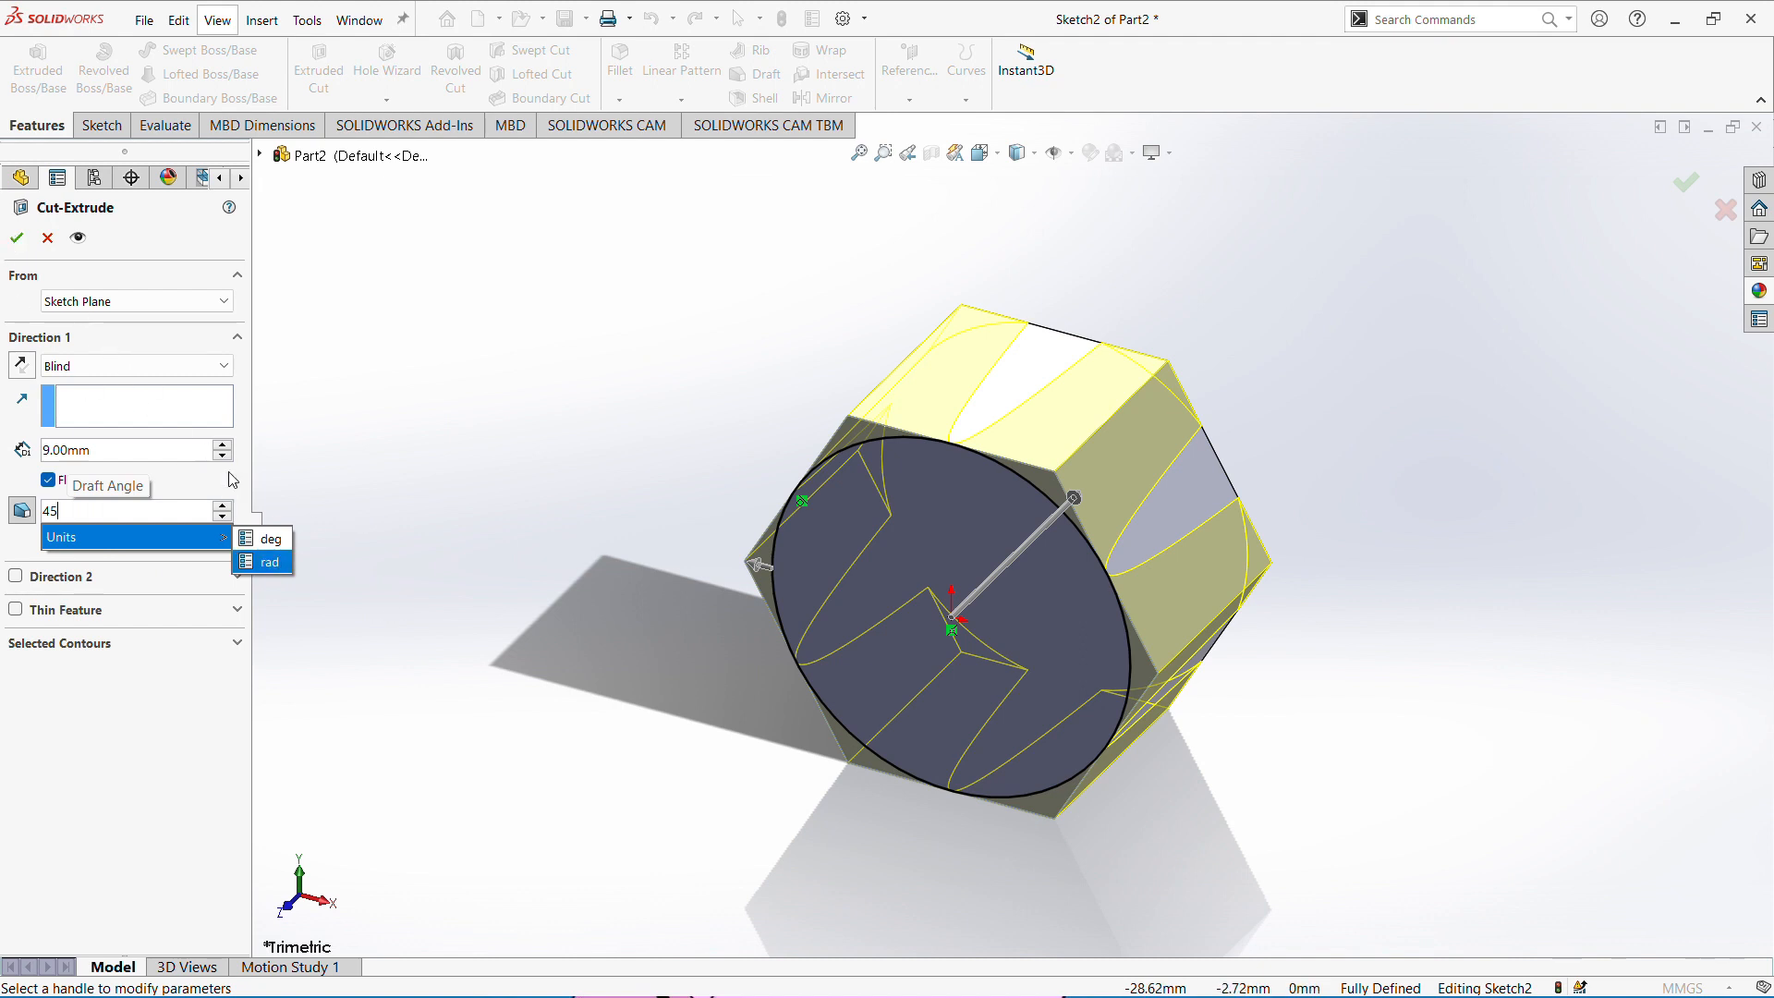
left_click(270, 539)
left_click(17, 238)
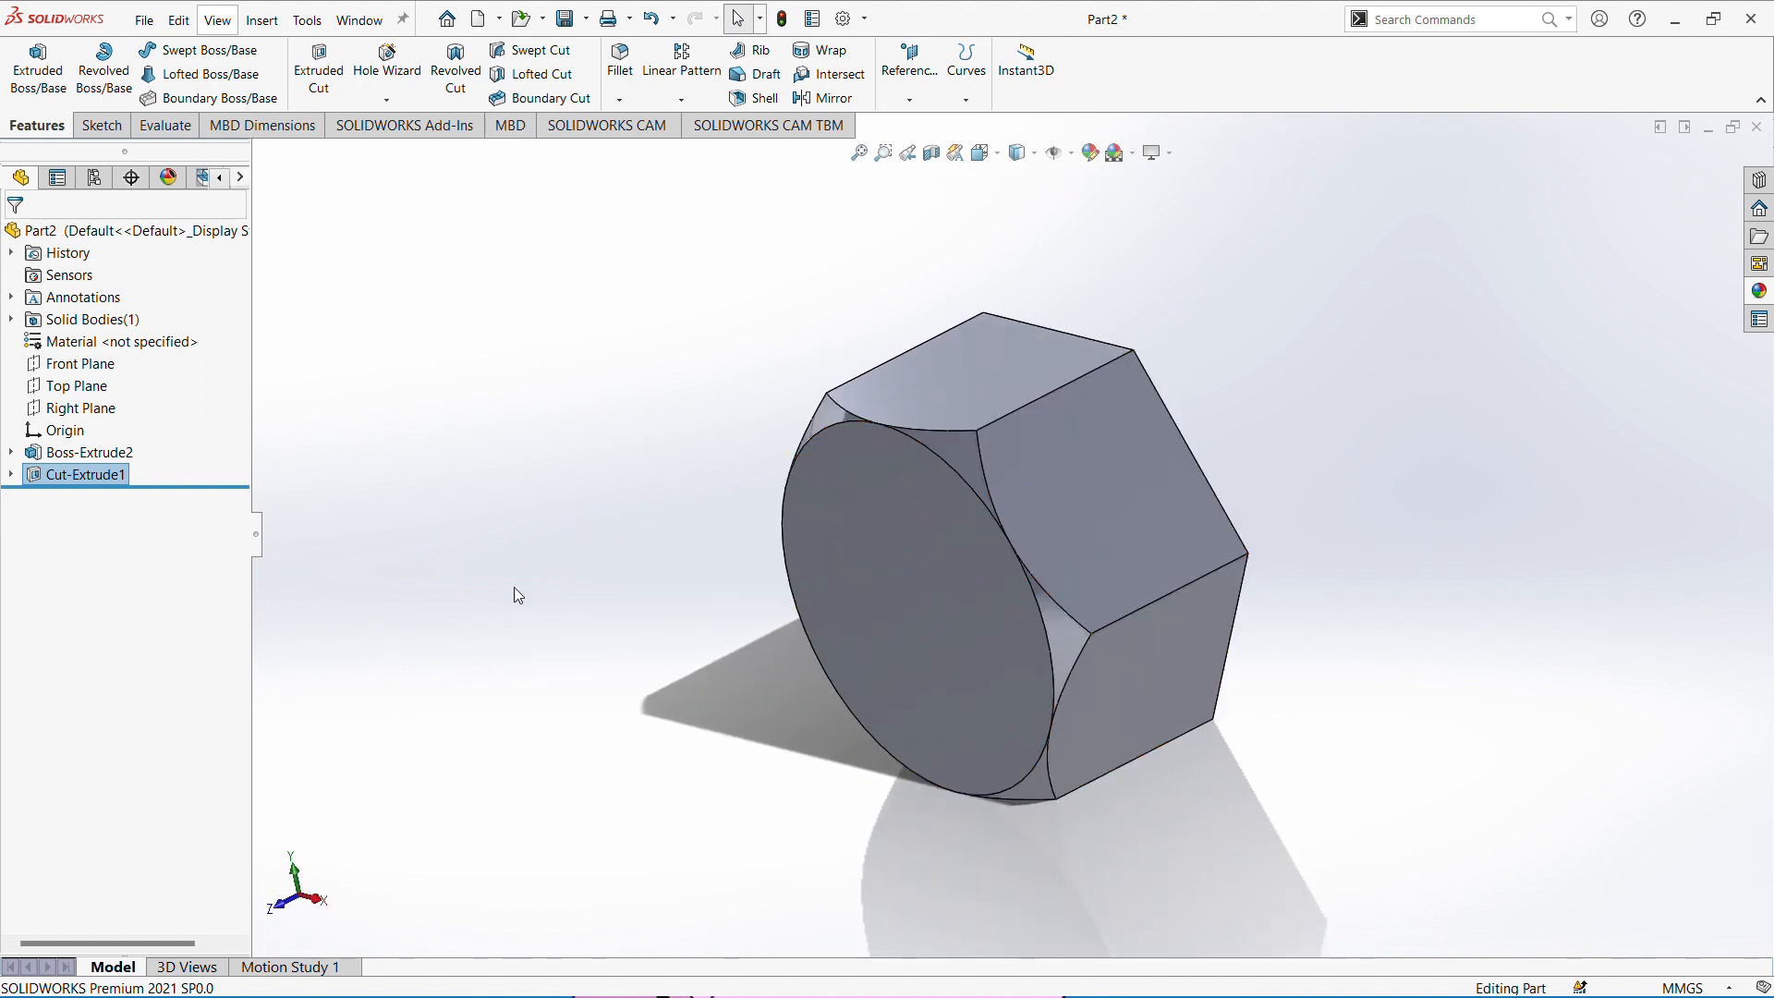
Mirror the drafted corner cut about the Front Plane.
middle_click_drag(1305, 449, 1310, 499)
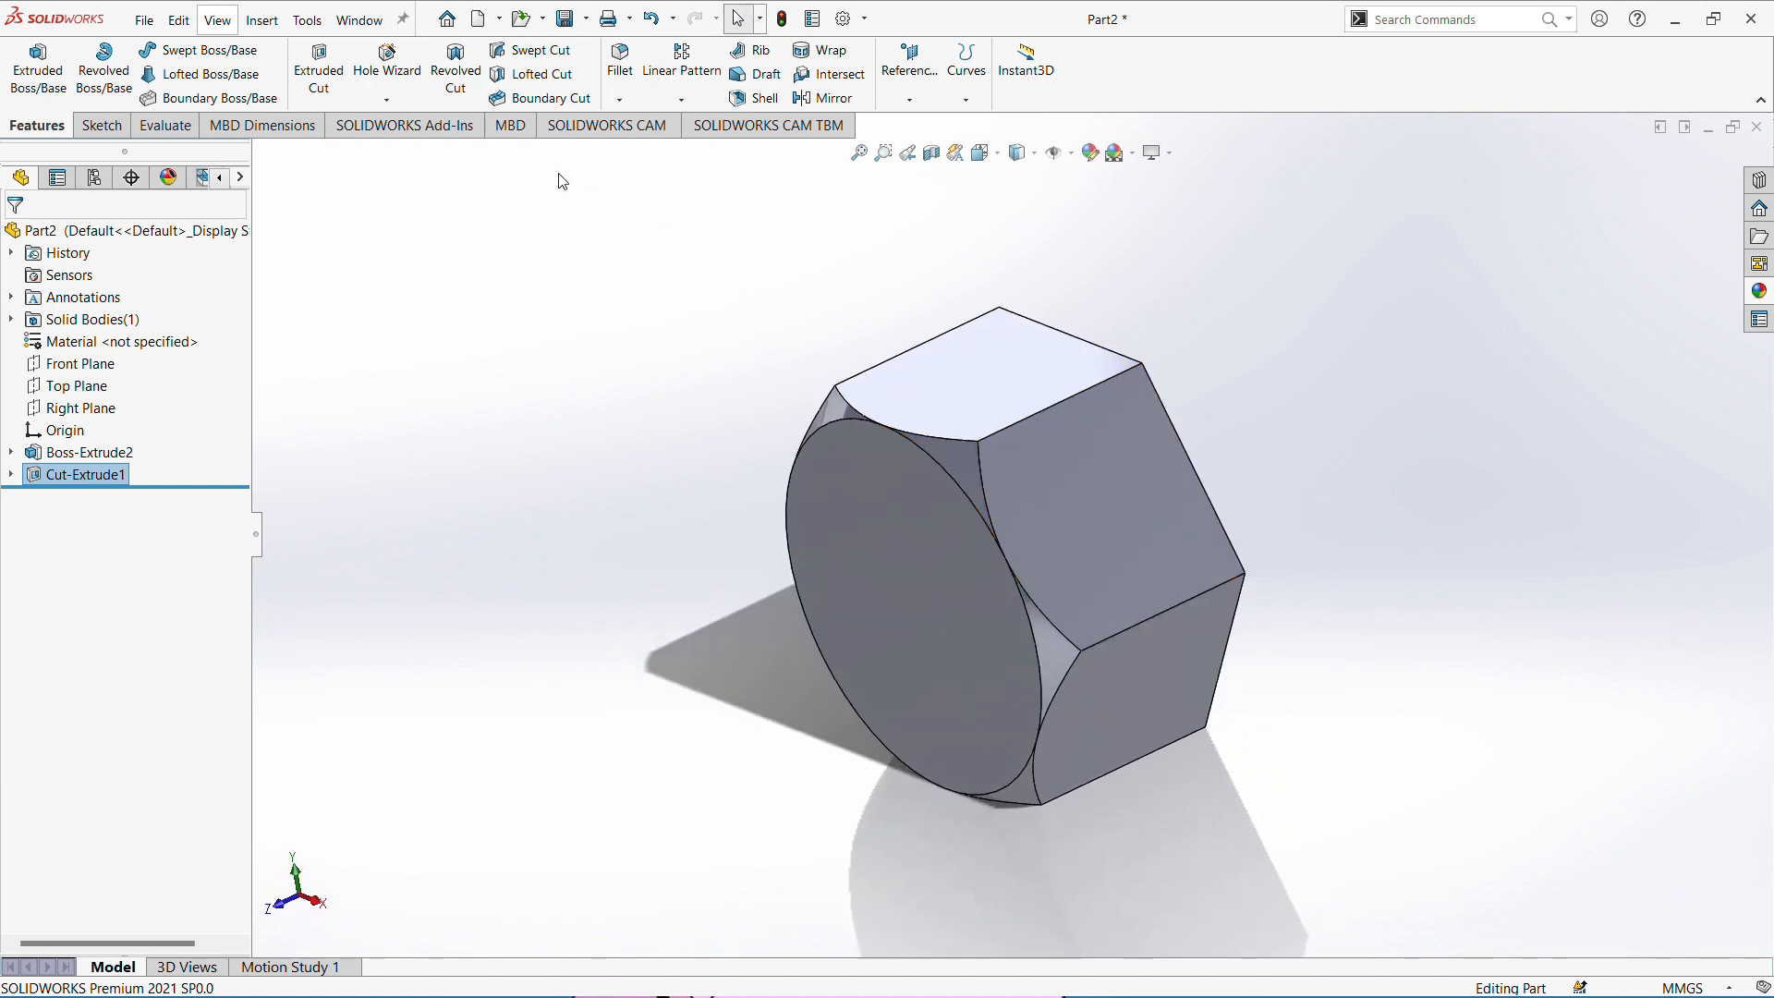
left_click(823, 98)
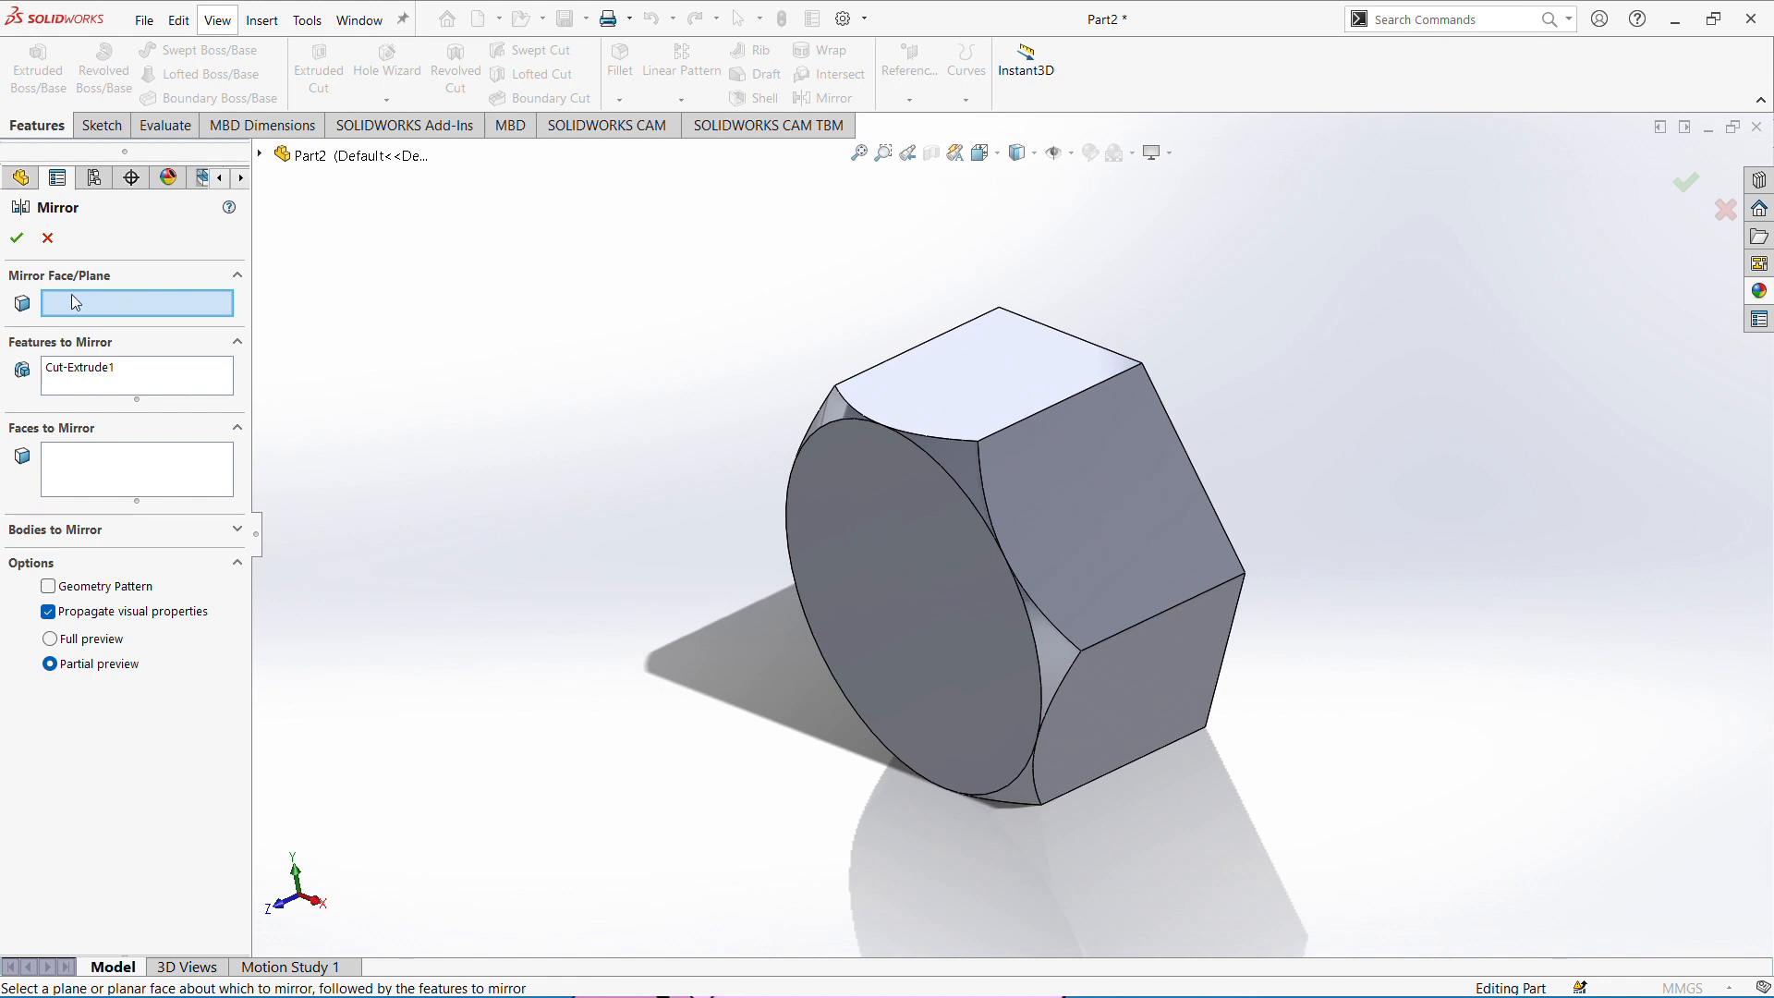
left_click(262, 157)
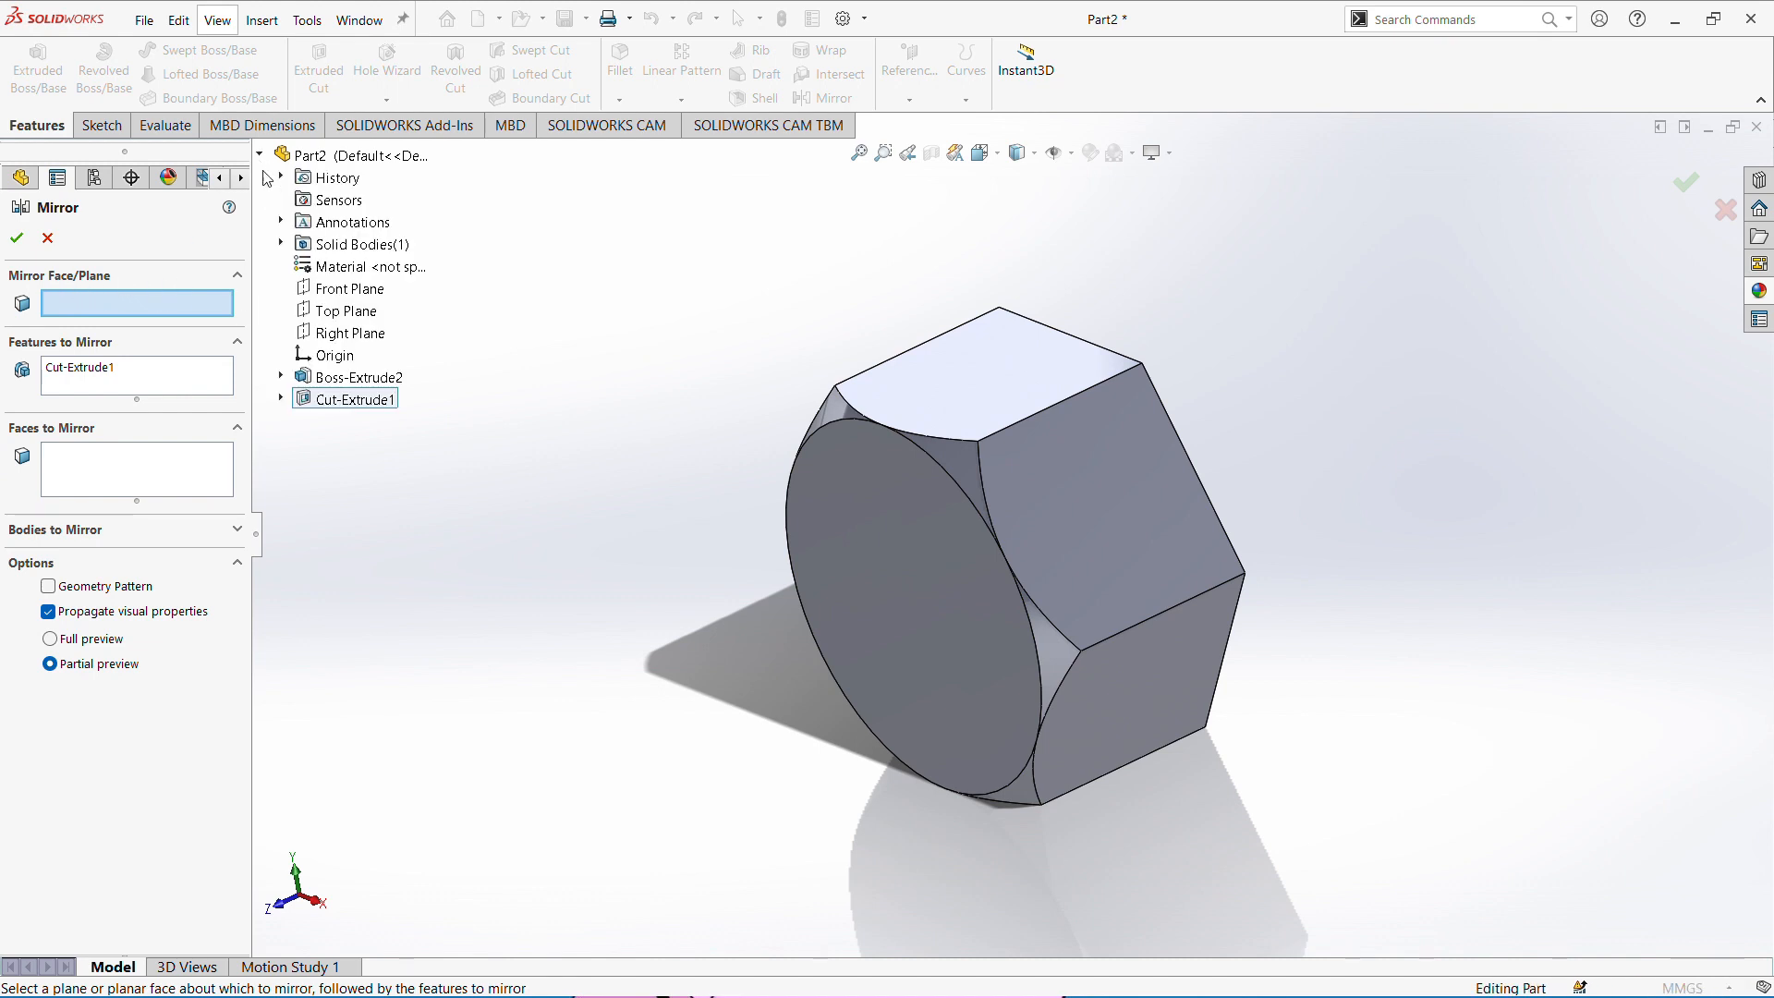
left_click(347, 290)
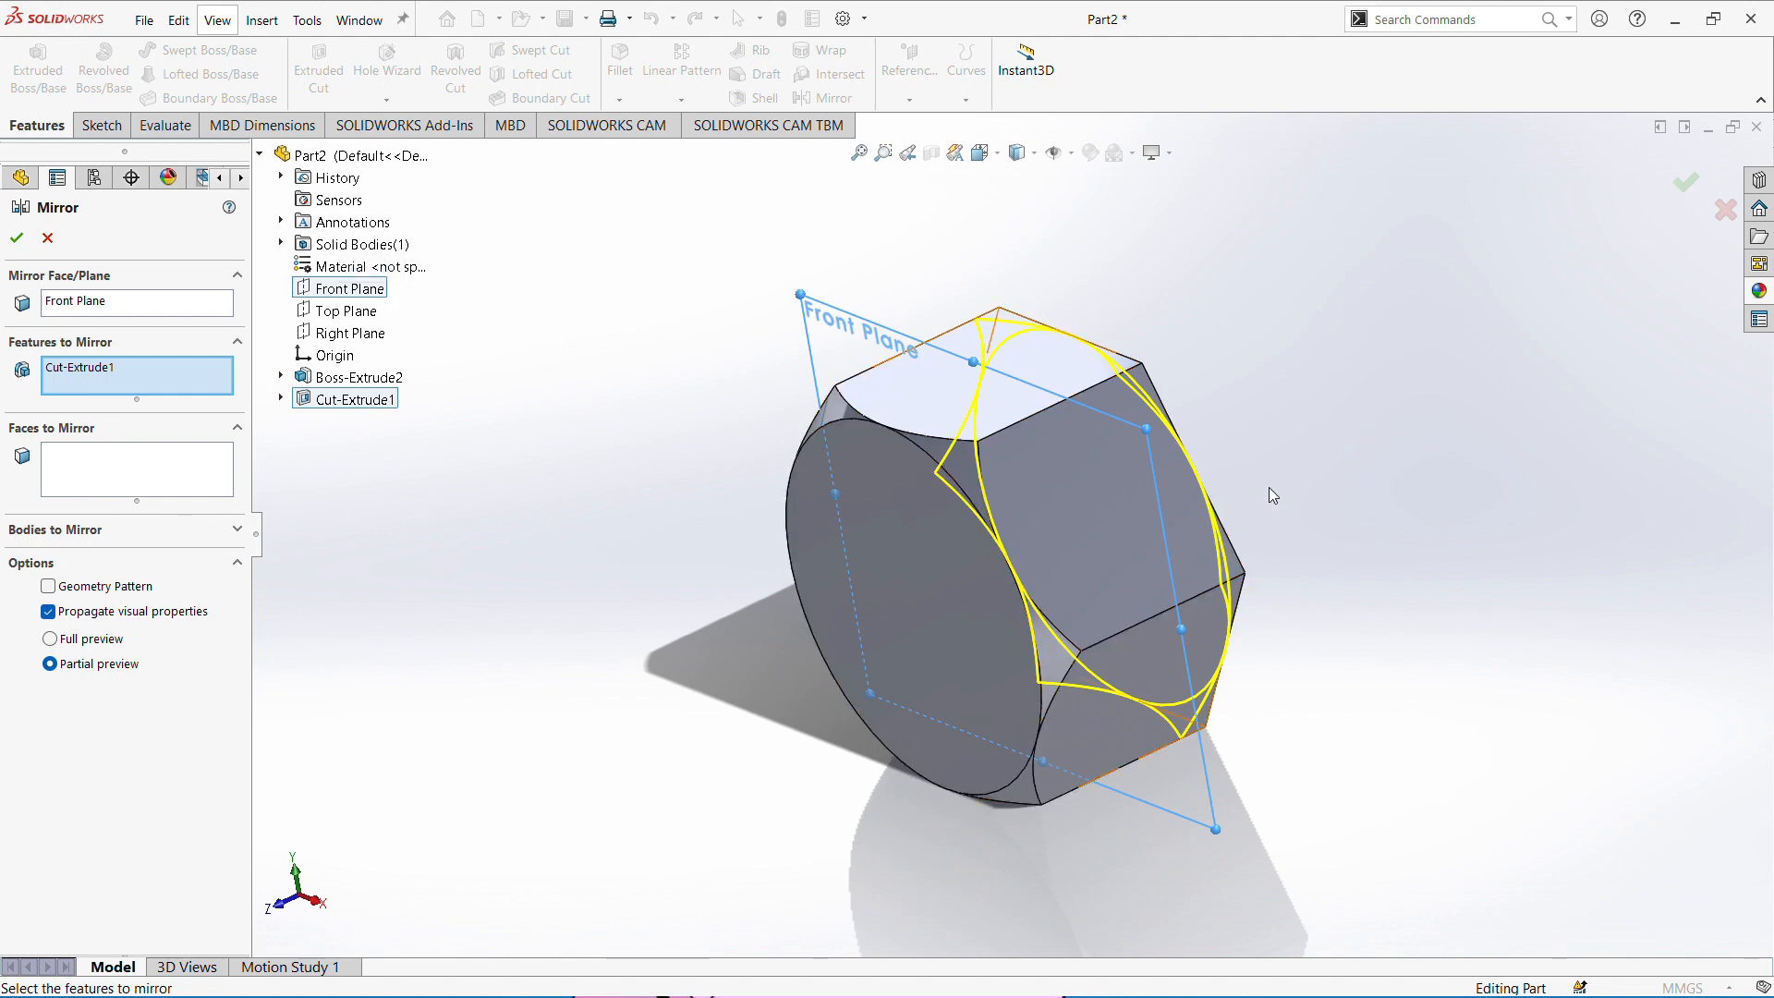
middle_click_drag(1272, 491, 1166, 542)
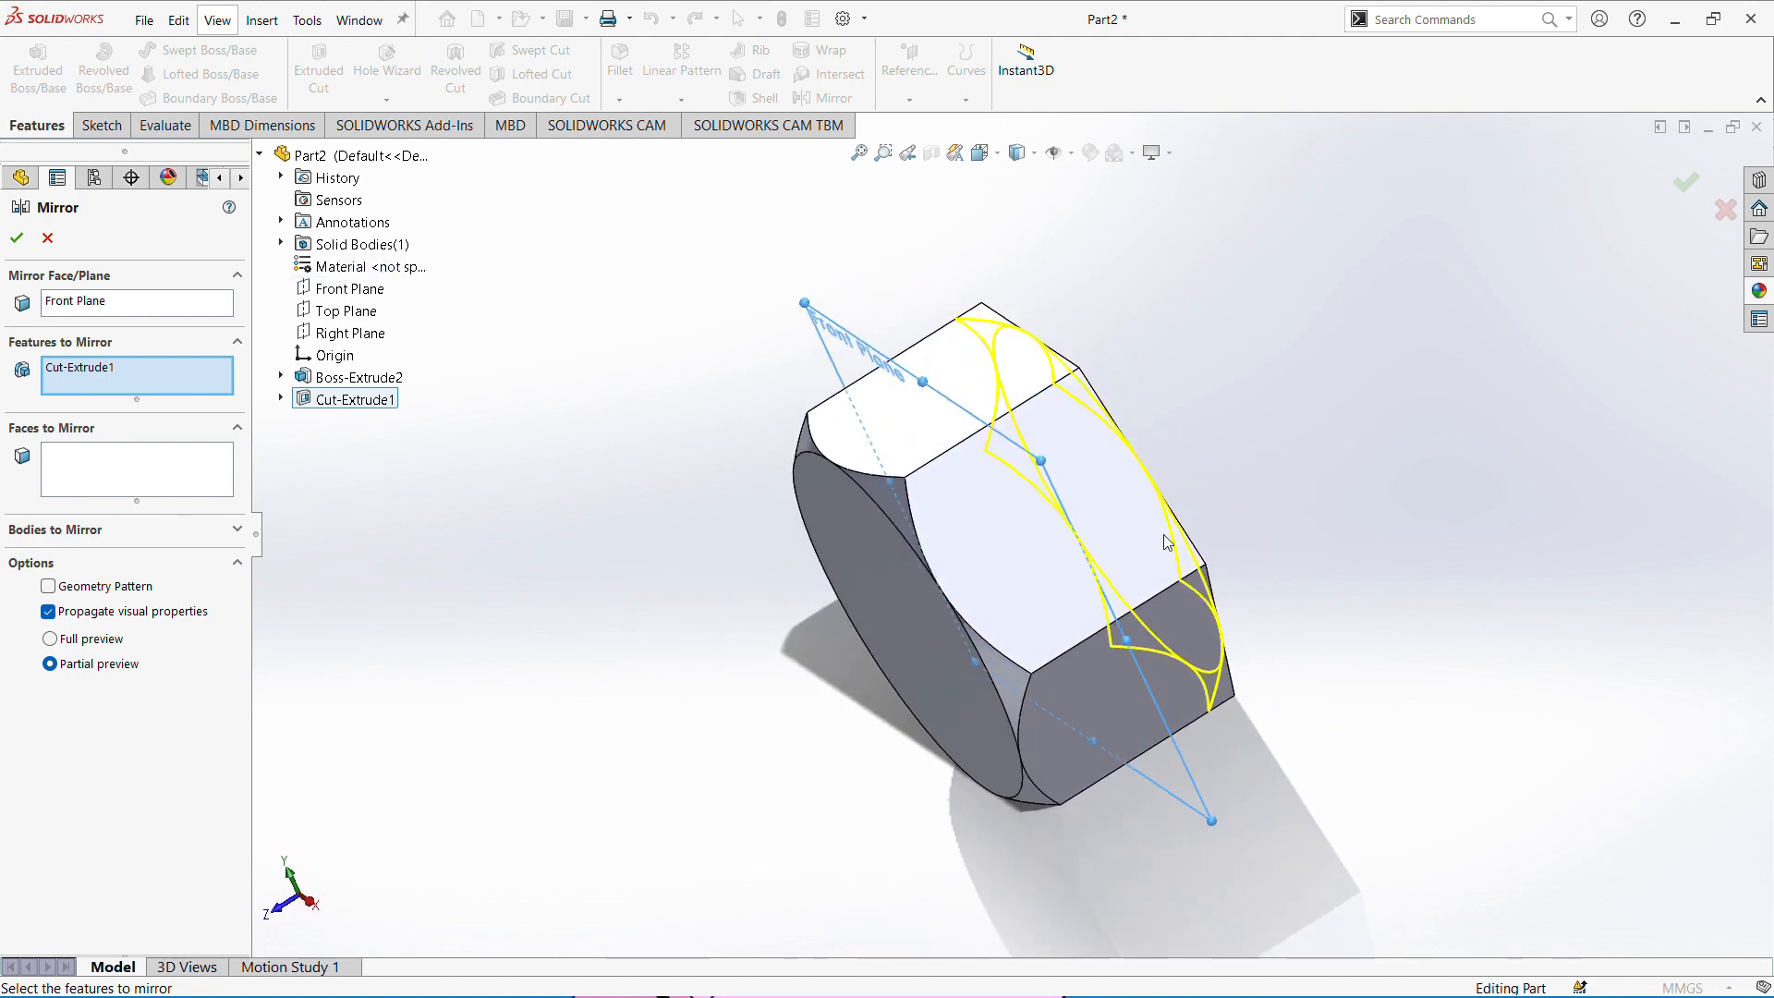
left_click(17, 238)
Start a sketch on the hex body's rear circular face and draw a circle about 6.6 mm in diameter centred on the origin.
middle_click_drag(1326, 554, 895, 599)
left_click(901, 576)
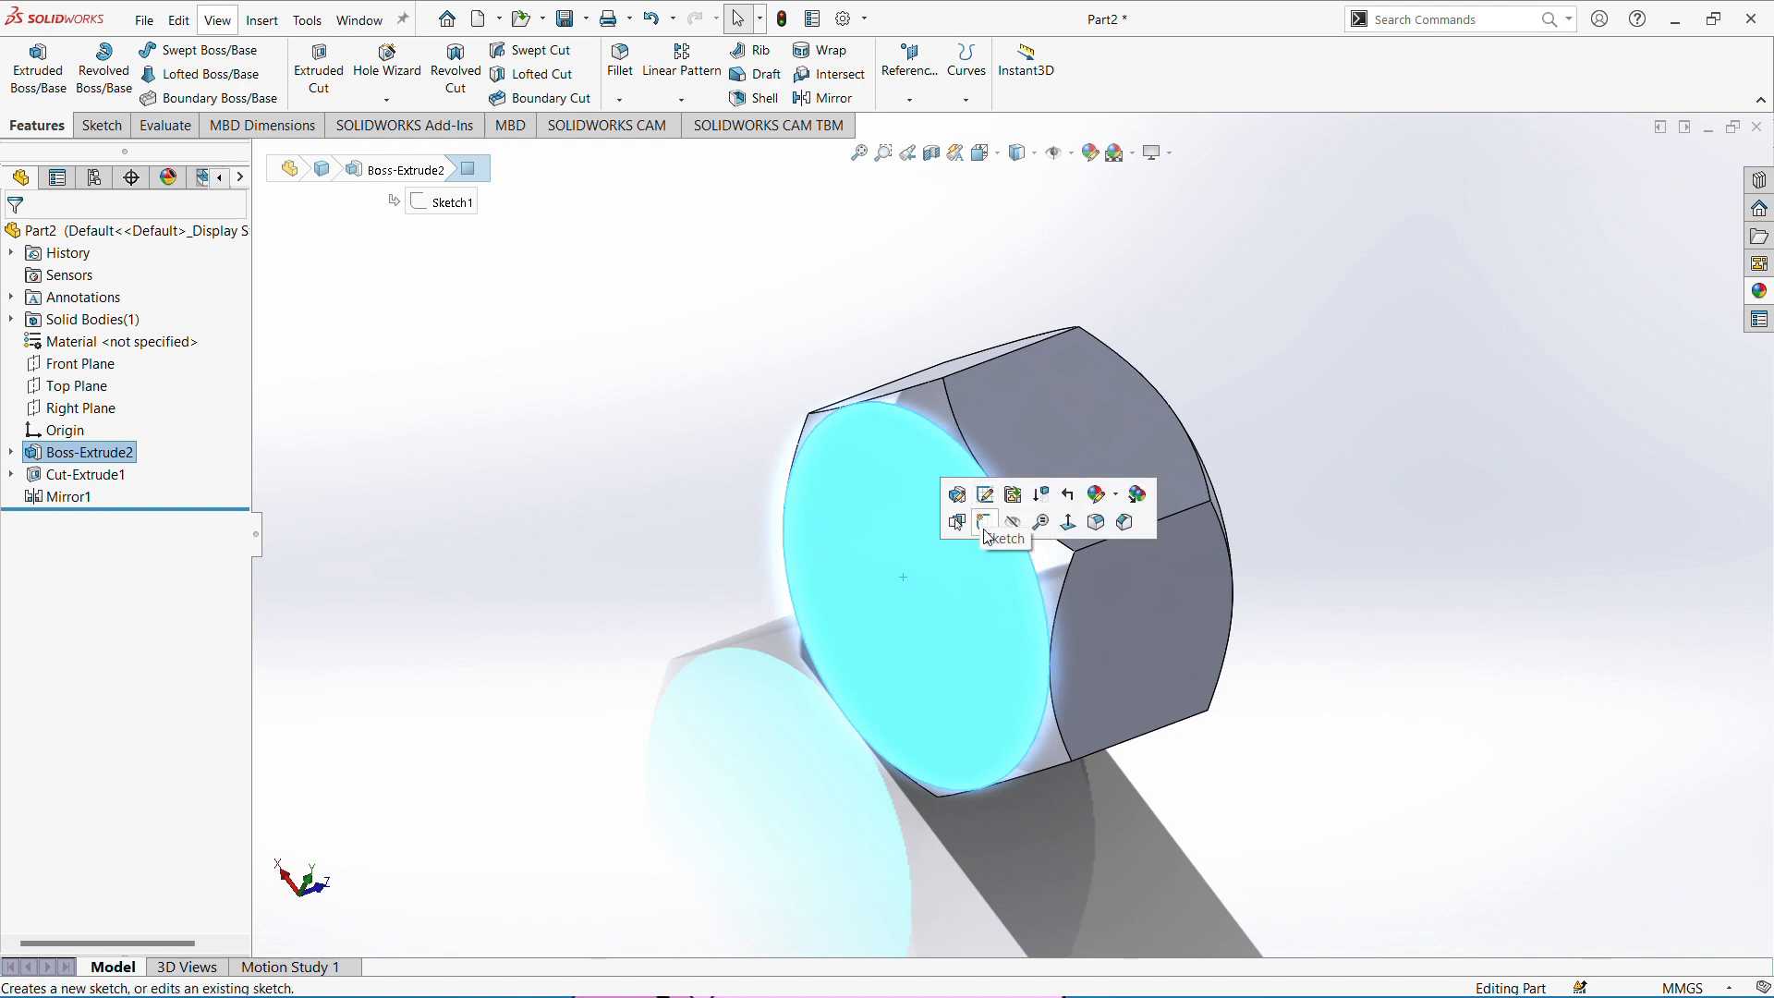
left_click(970, 624)
left_click(210, 51)
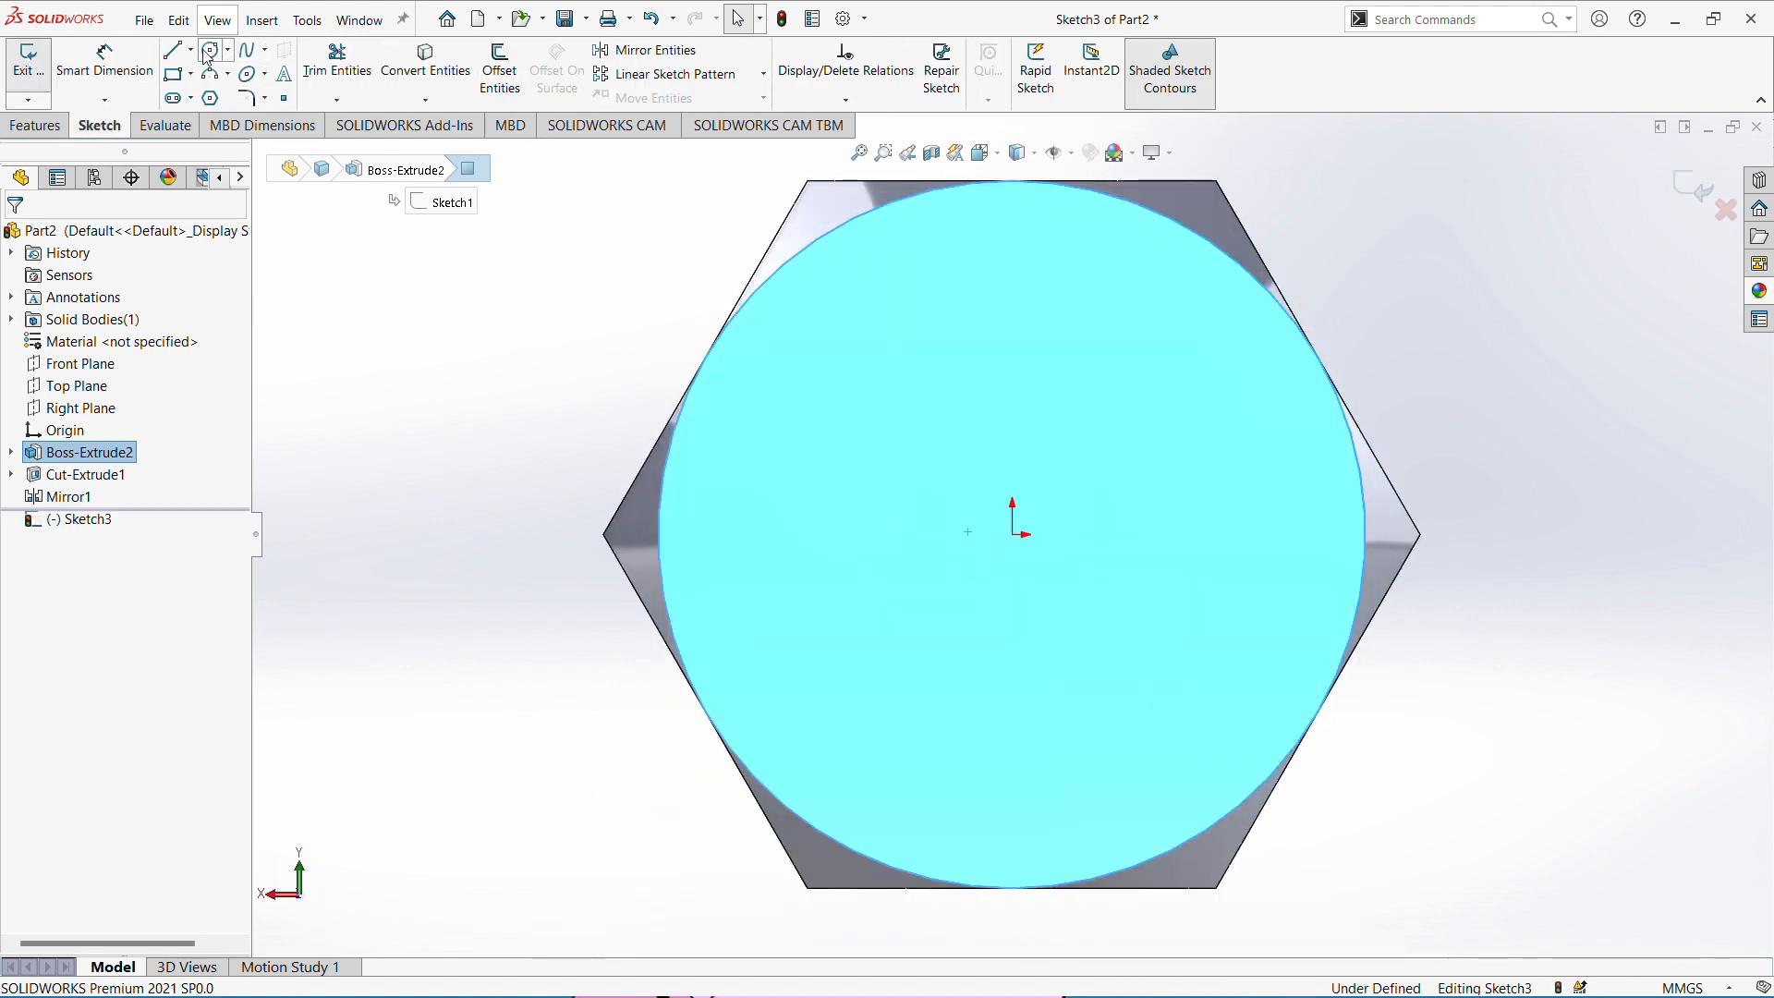
left_click(1013, 535)
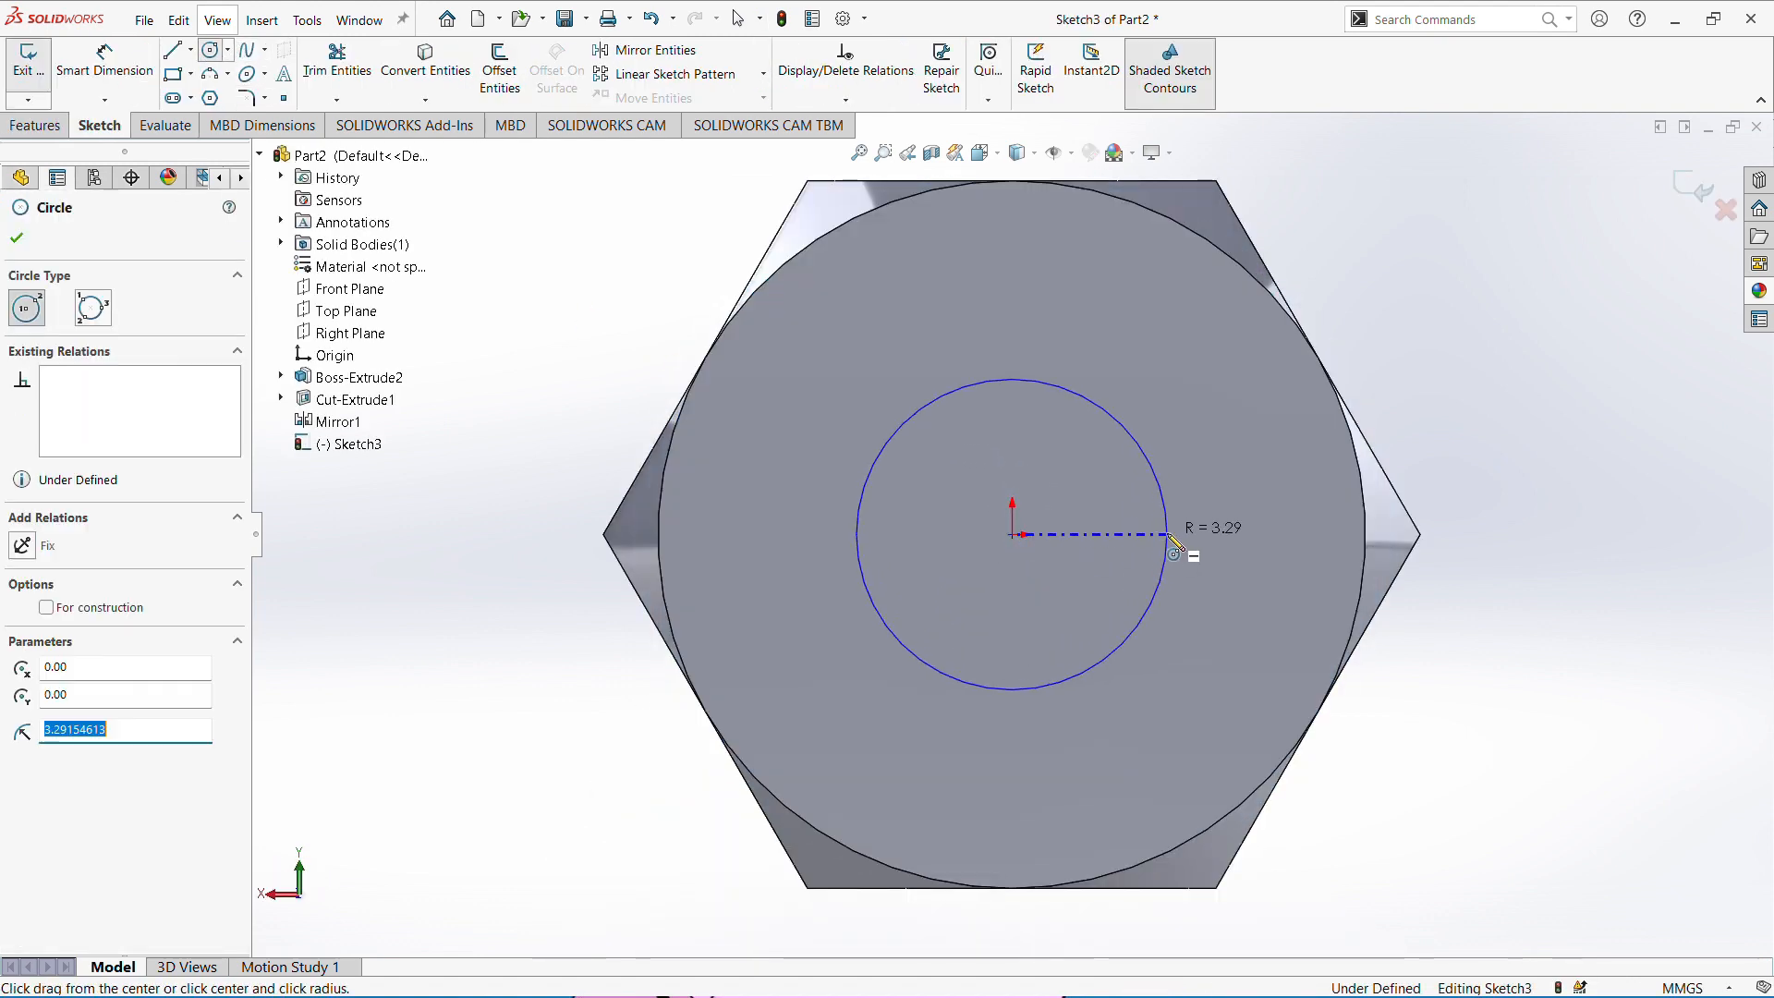
left_click(1166, 548)
Dimension the sketched circle's diameter at 9 mm.
left_click(105, 60)
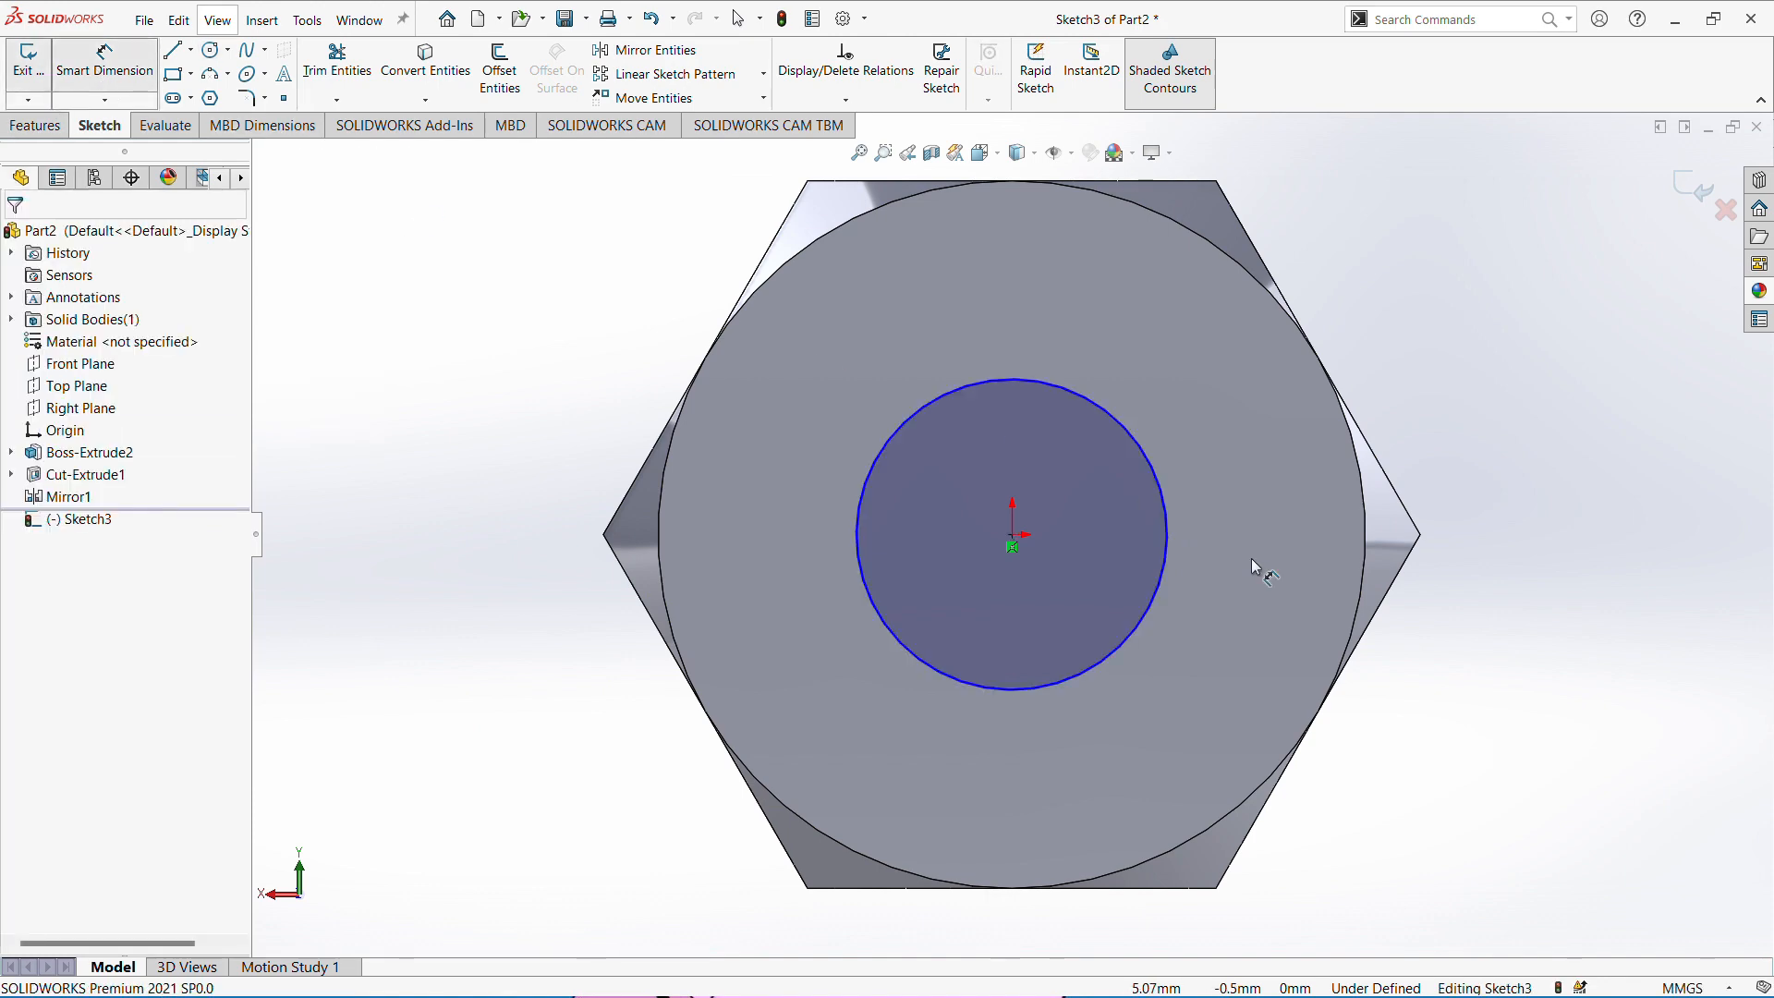
left_click(1167, 564)
left_click(1495, 525)
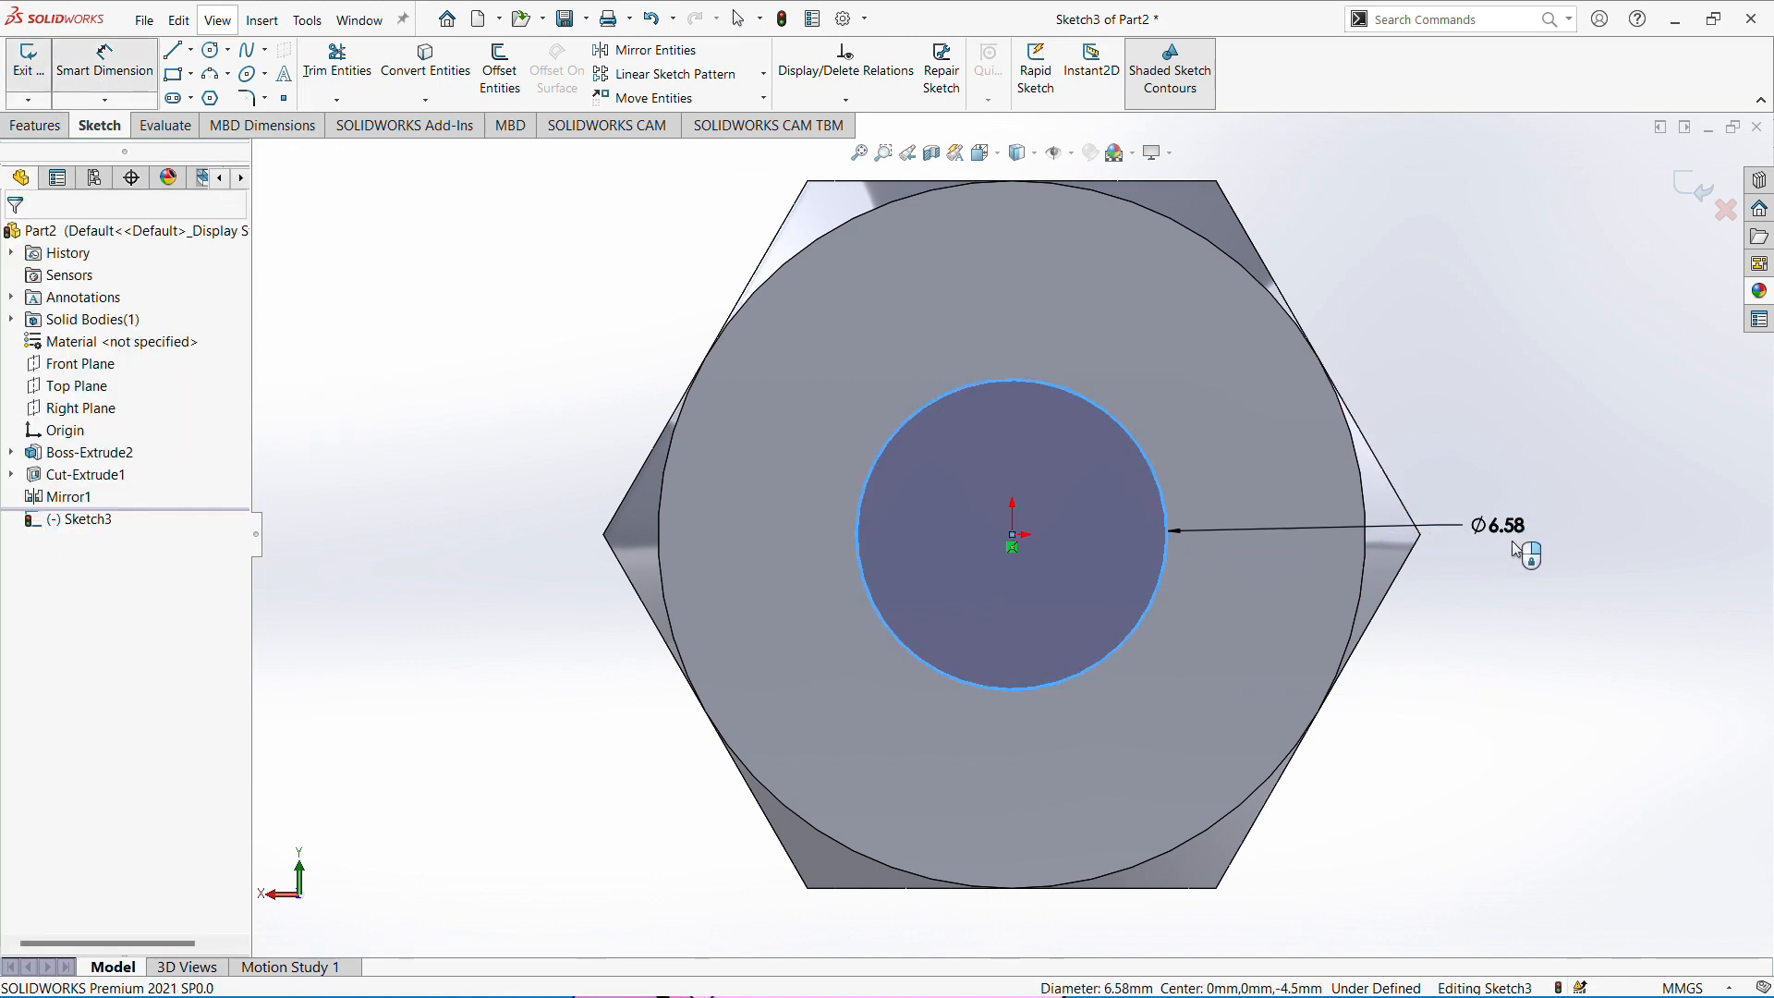
type("9")
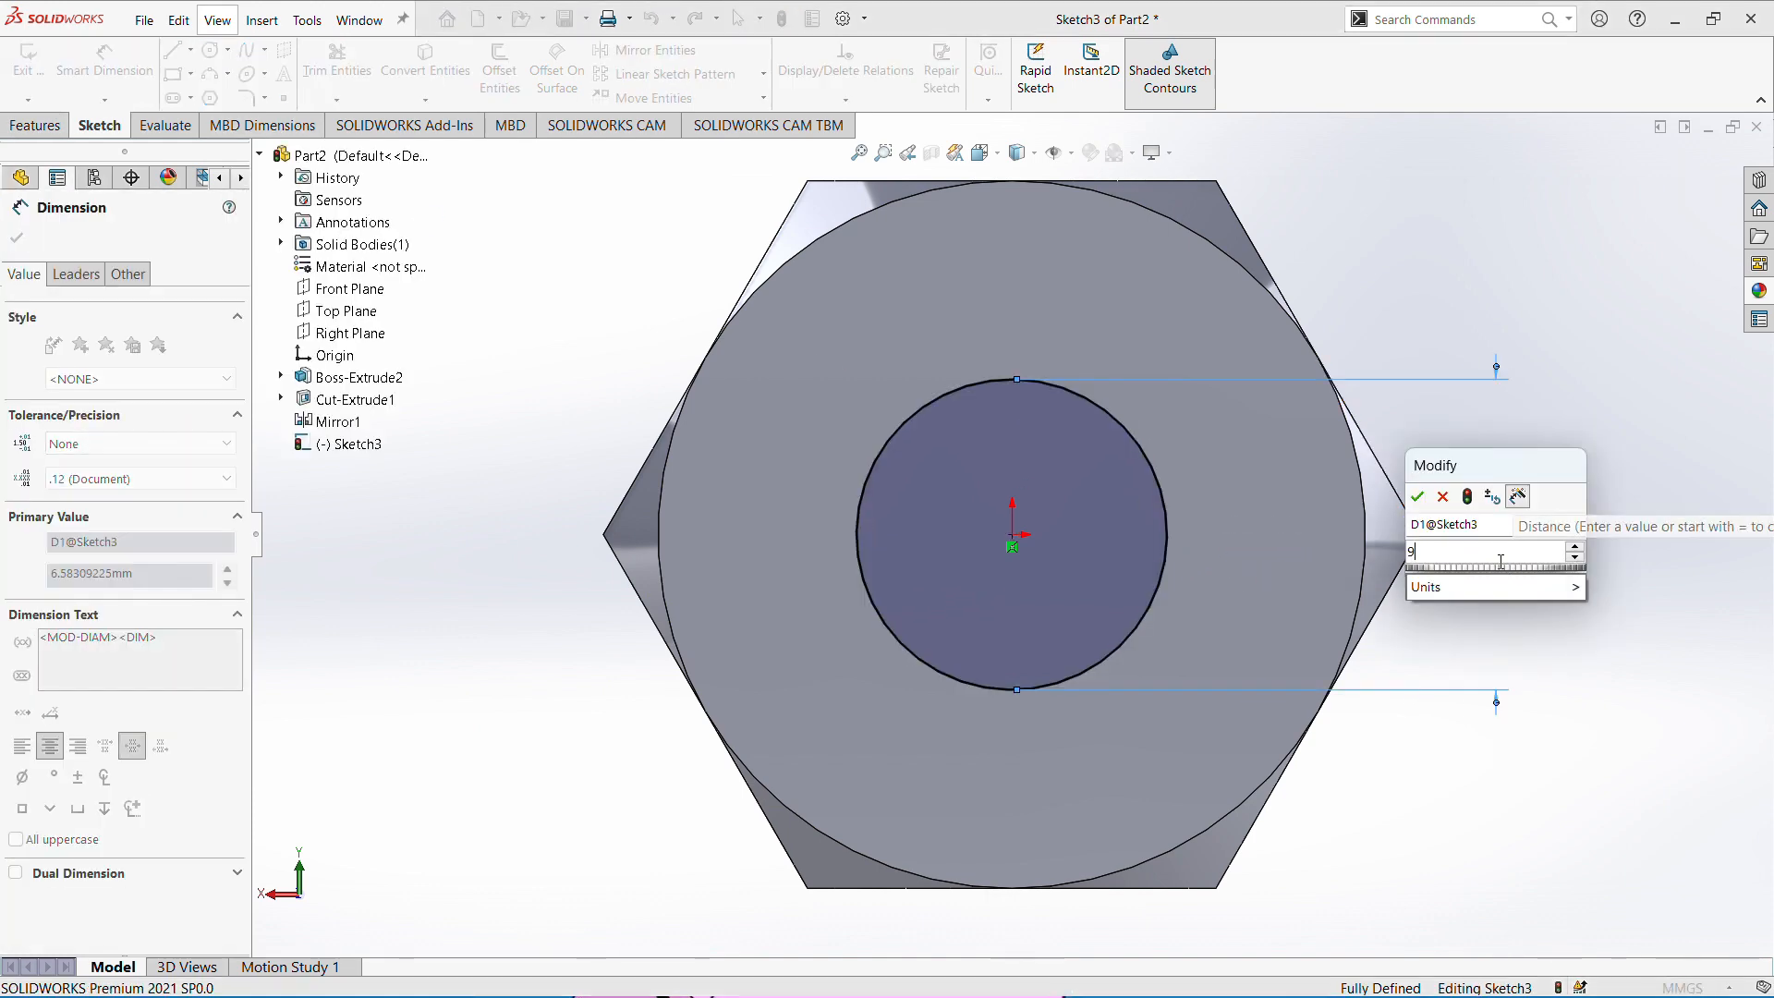
type(".00mmm")
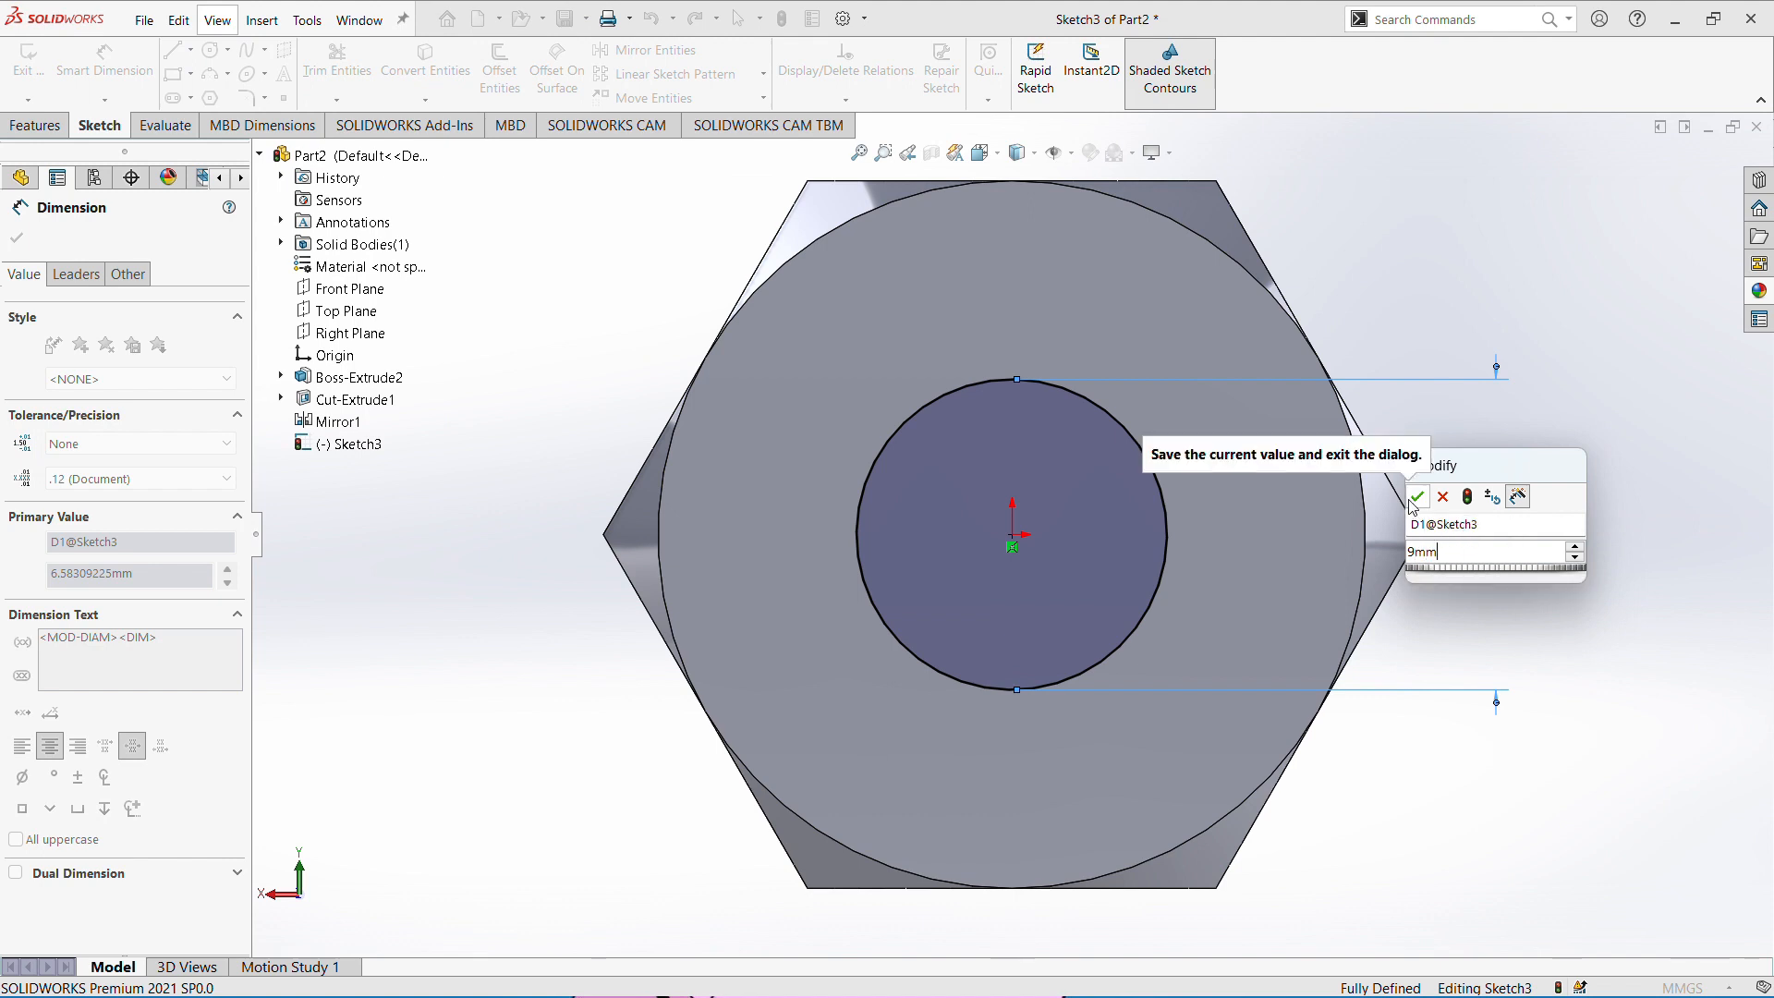
left_click(1416, 497)
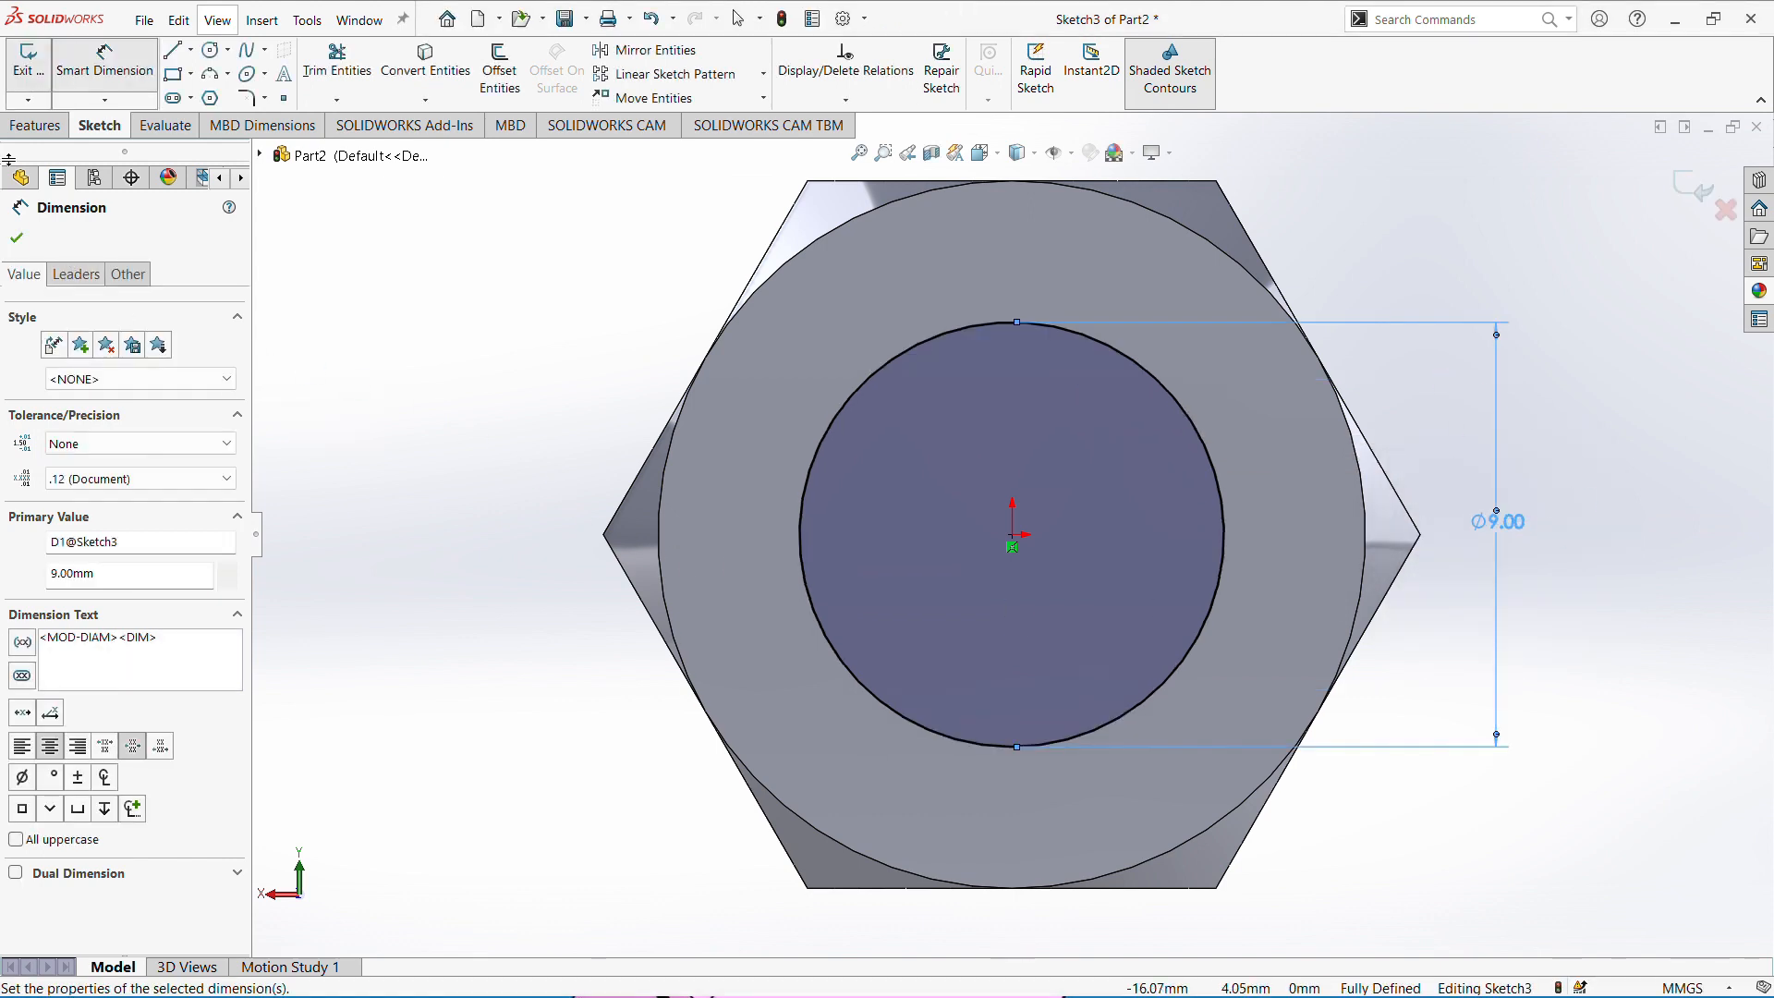
left_click(16, 240)
Extrude the 9 mm circle as a 20 mm blind boss from the hex head, merged with the body.
left_click(51, 127)
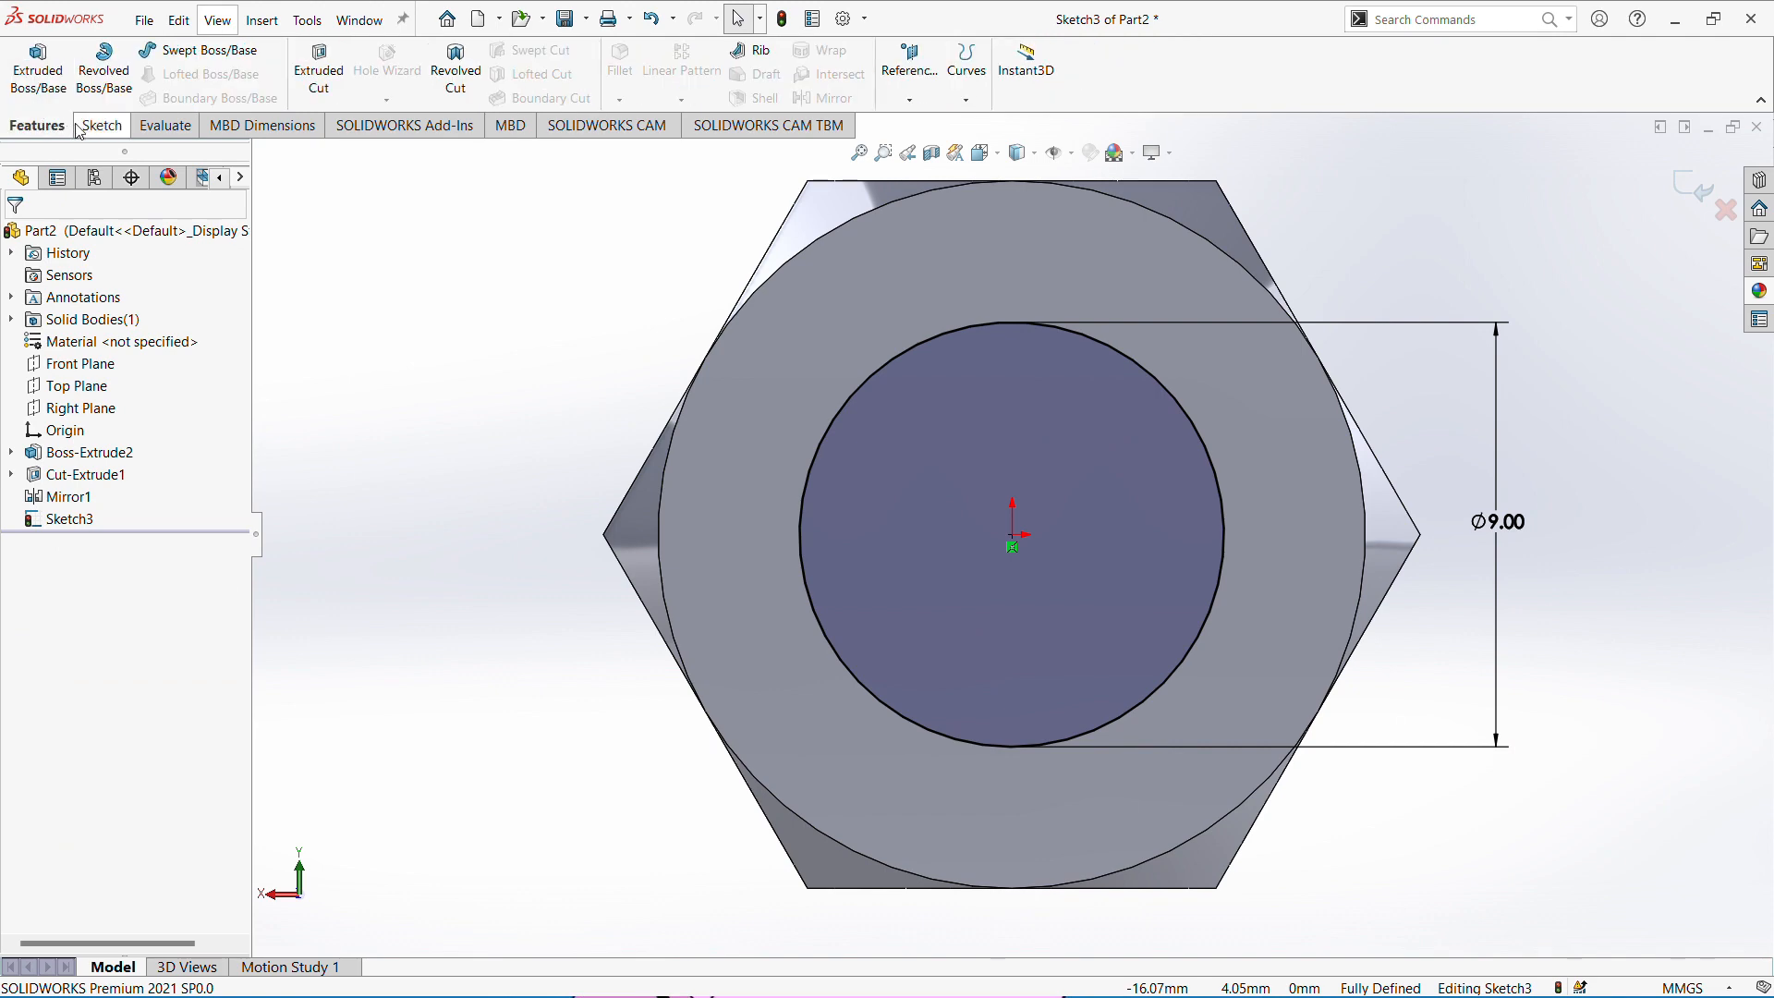
left_click(54, 61)
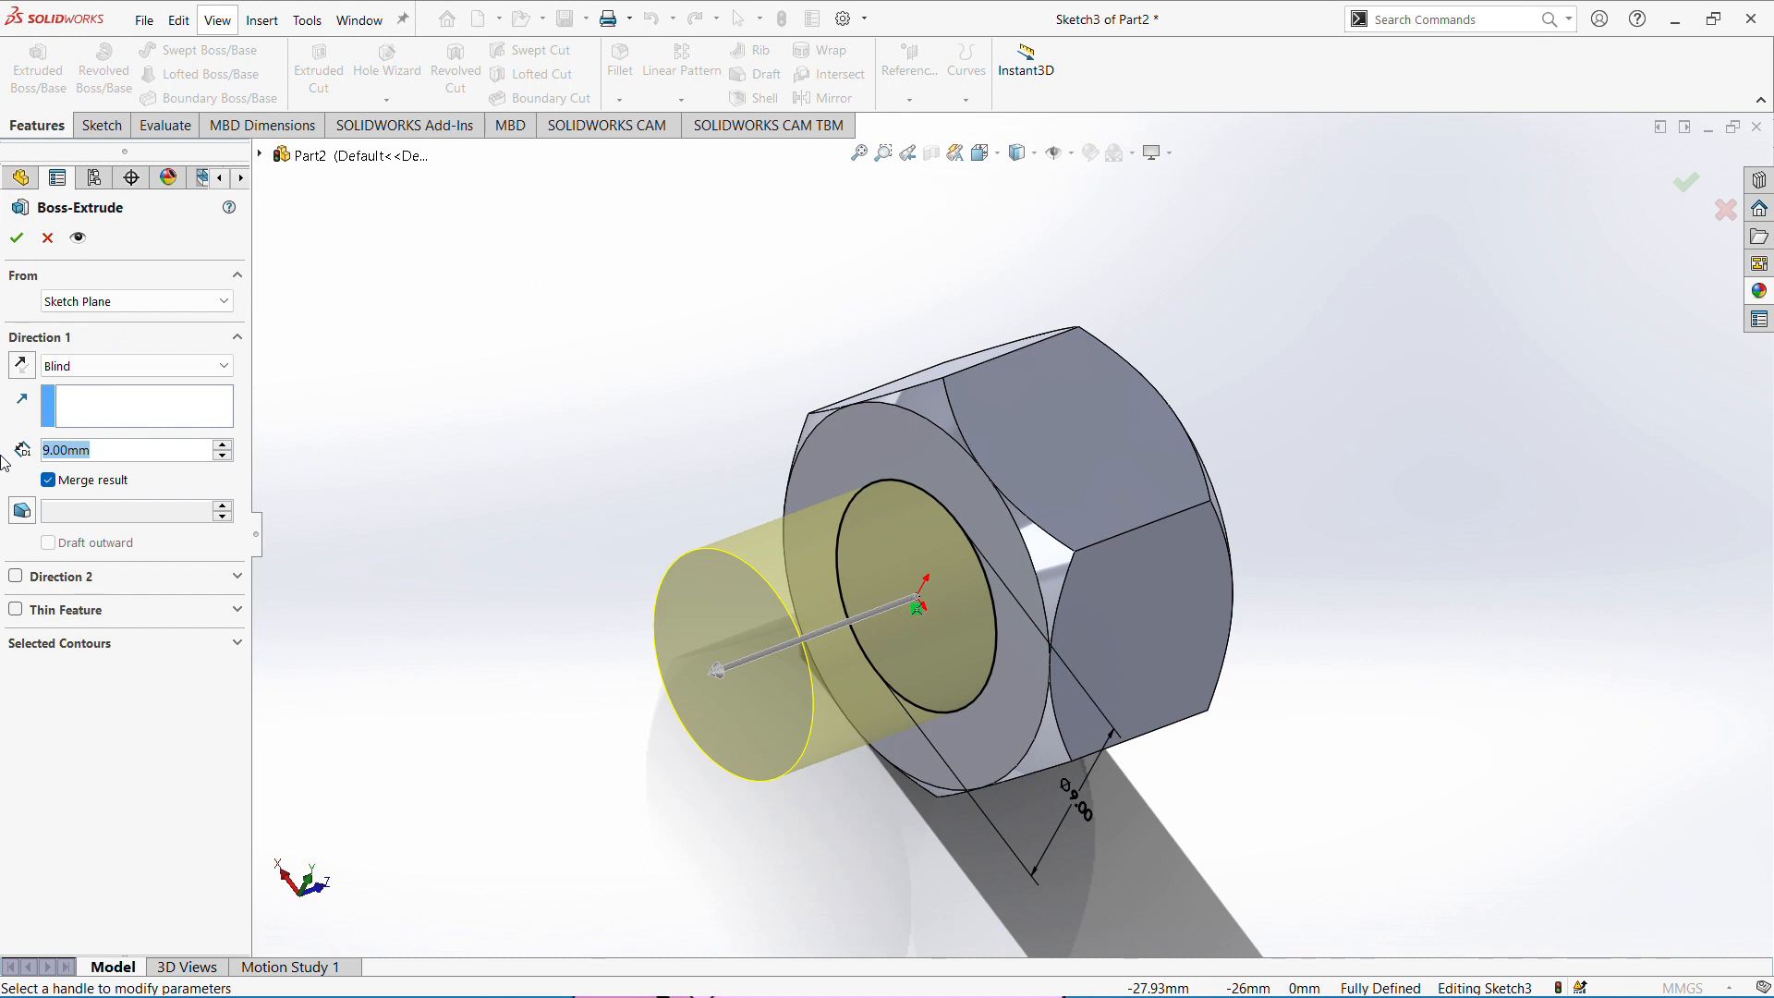
type("20mm")
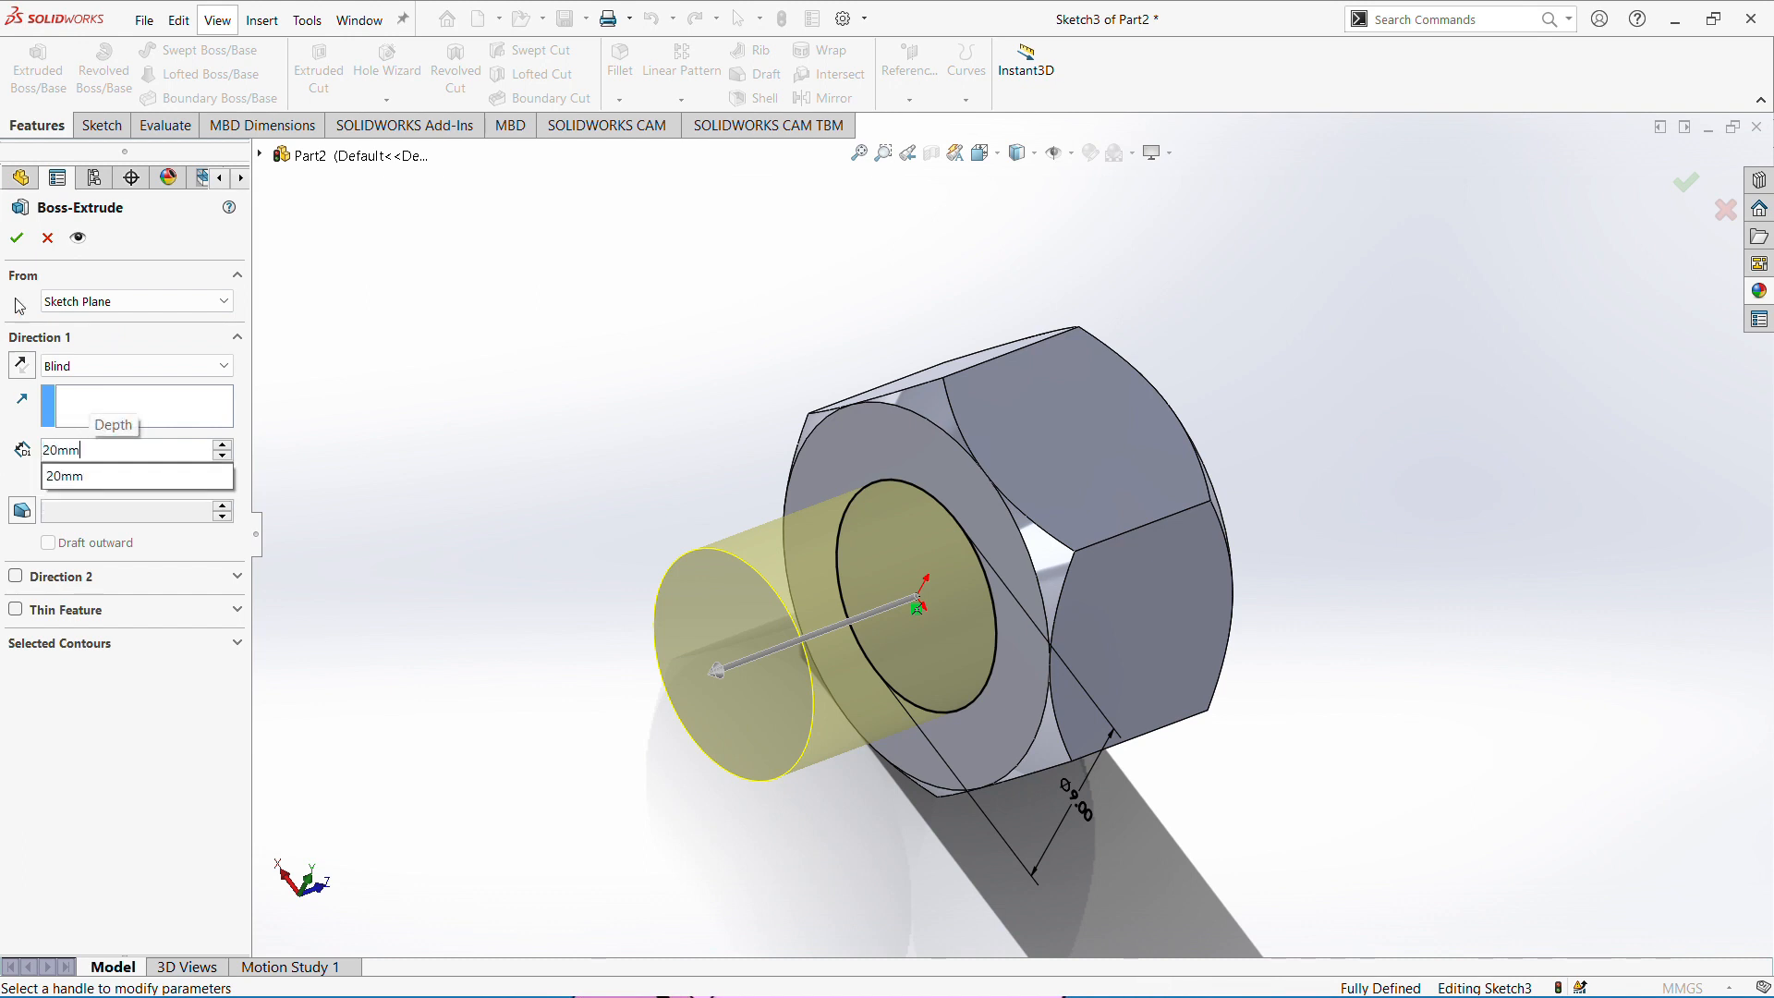
key("Return")
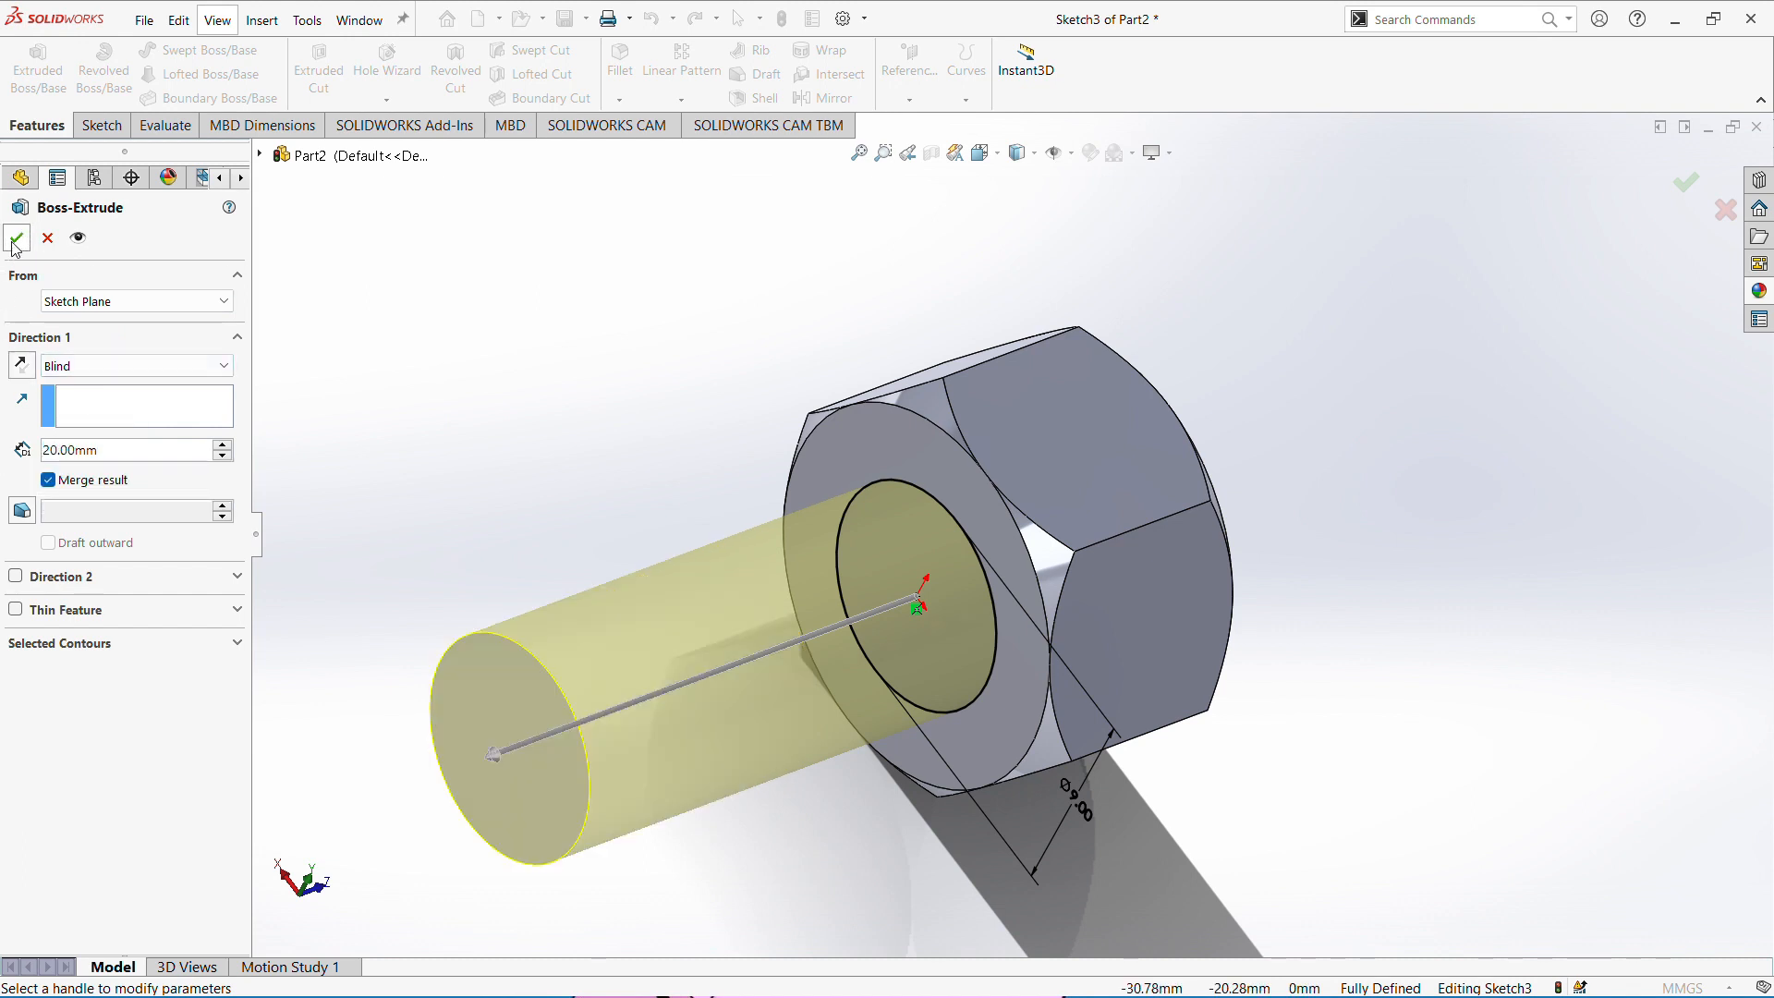
left_click(17, 238)
Chamfer the circular edge at the shank's free end by 0.5 mm at 45 degrees.
middle_click_drag(495, 386, 472, 438)
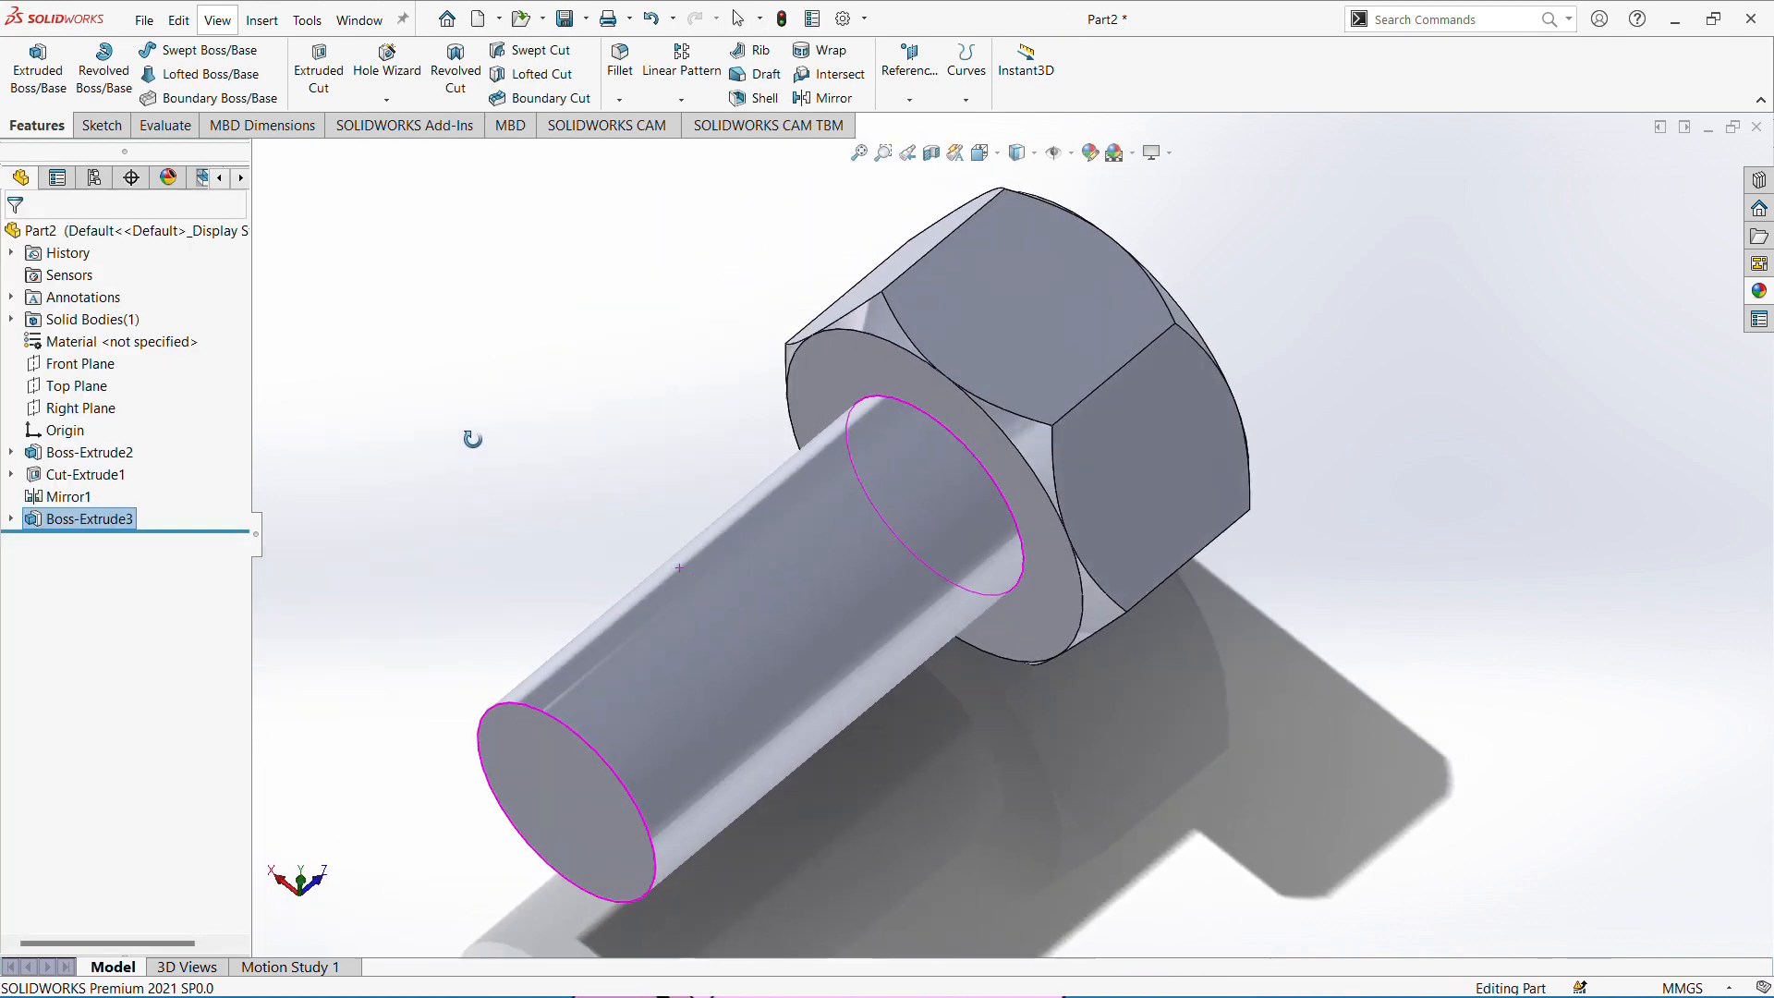
scroll(574, 702, "down", 2)
left_click(620, 100)
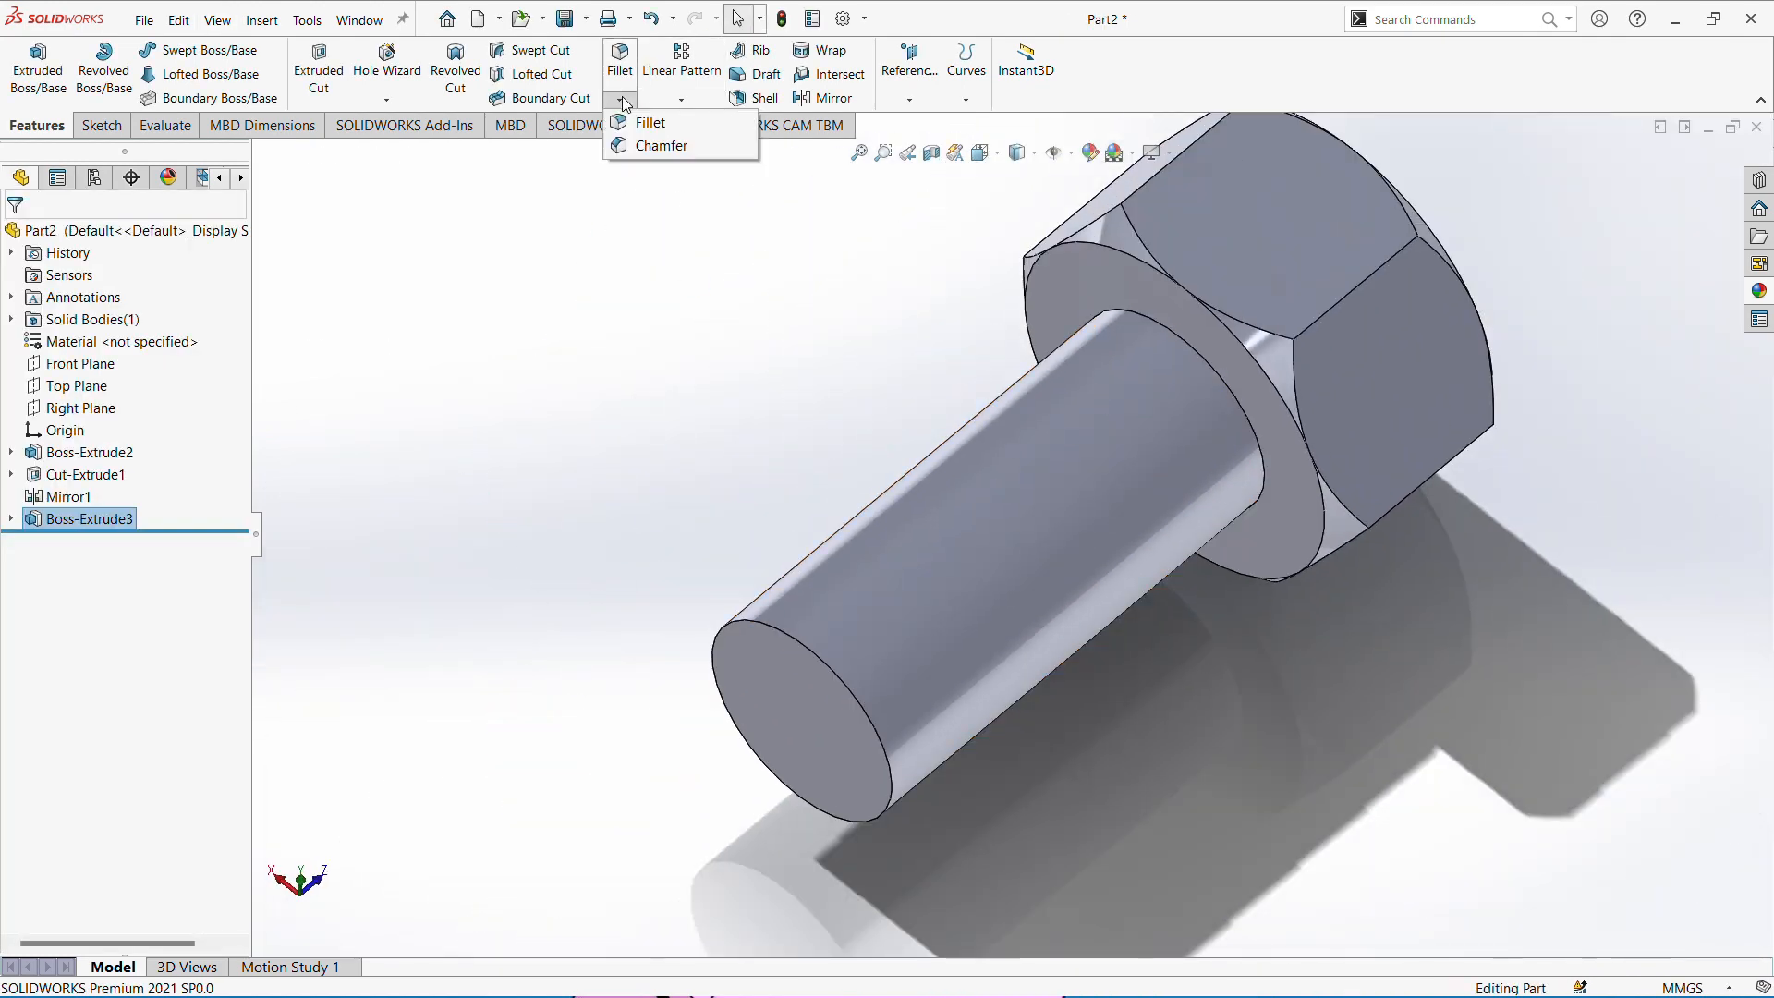
left_click(662, 145)
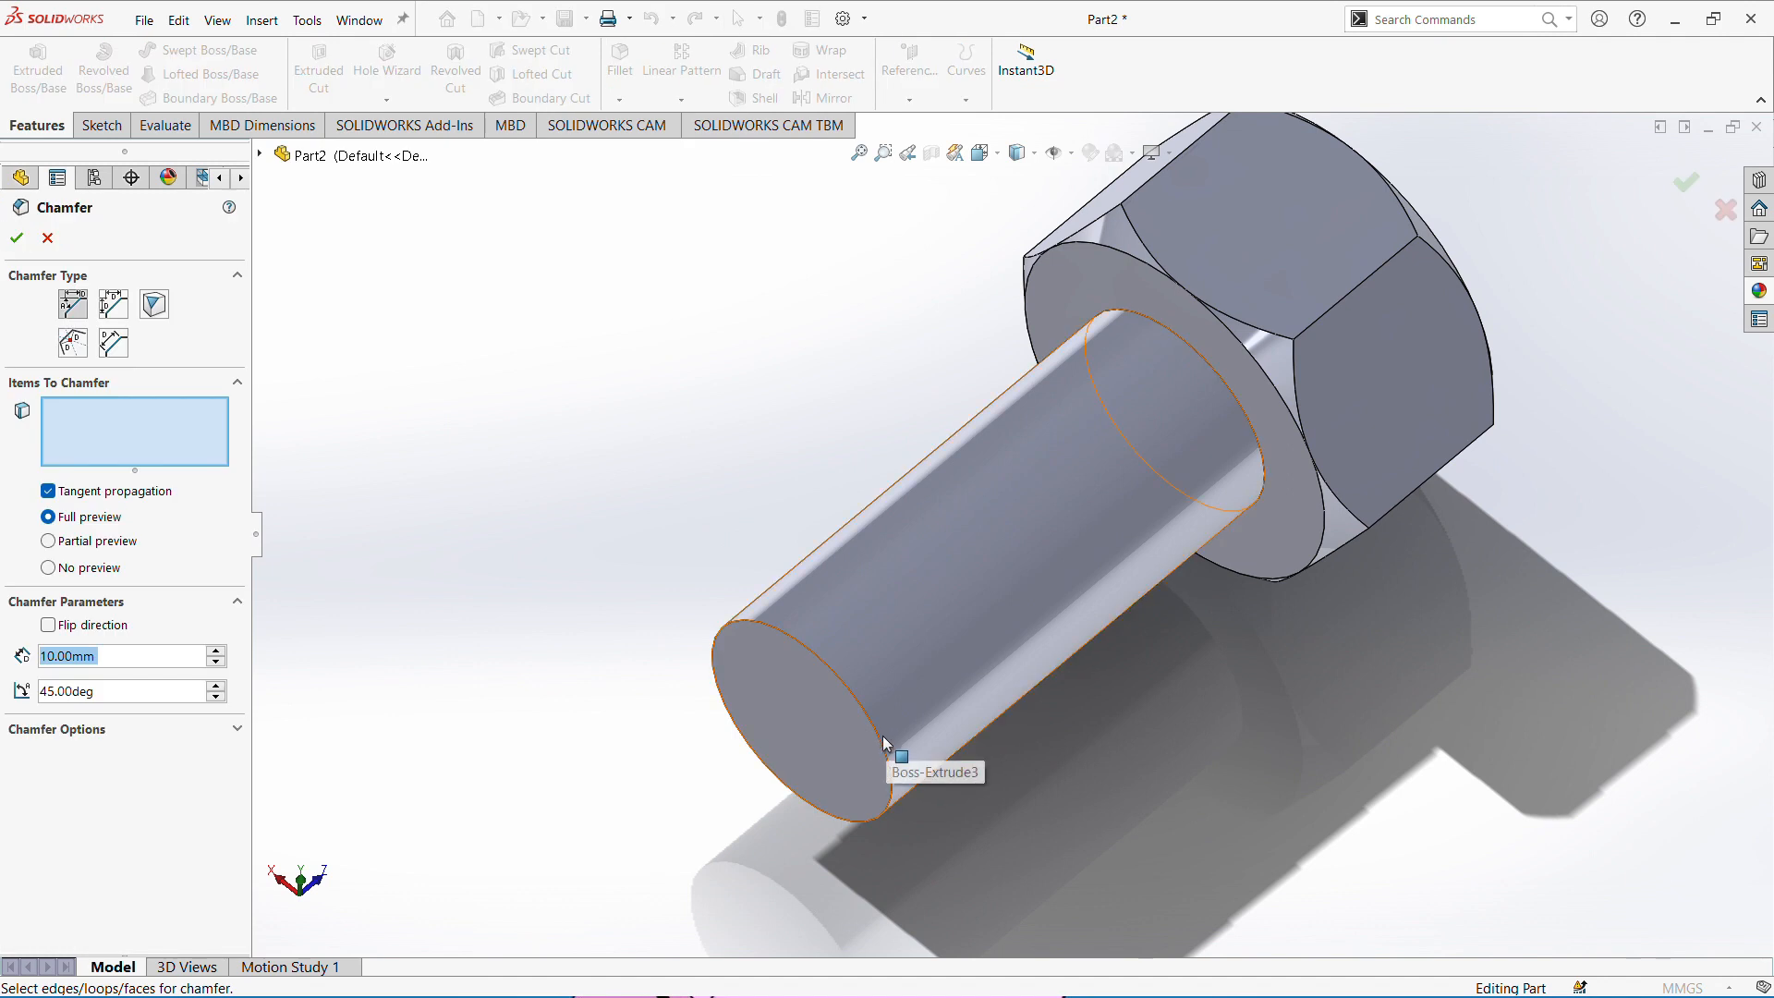
scroll(884, 735, "down", 2)
left_click(898, 737)
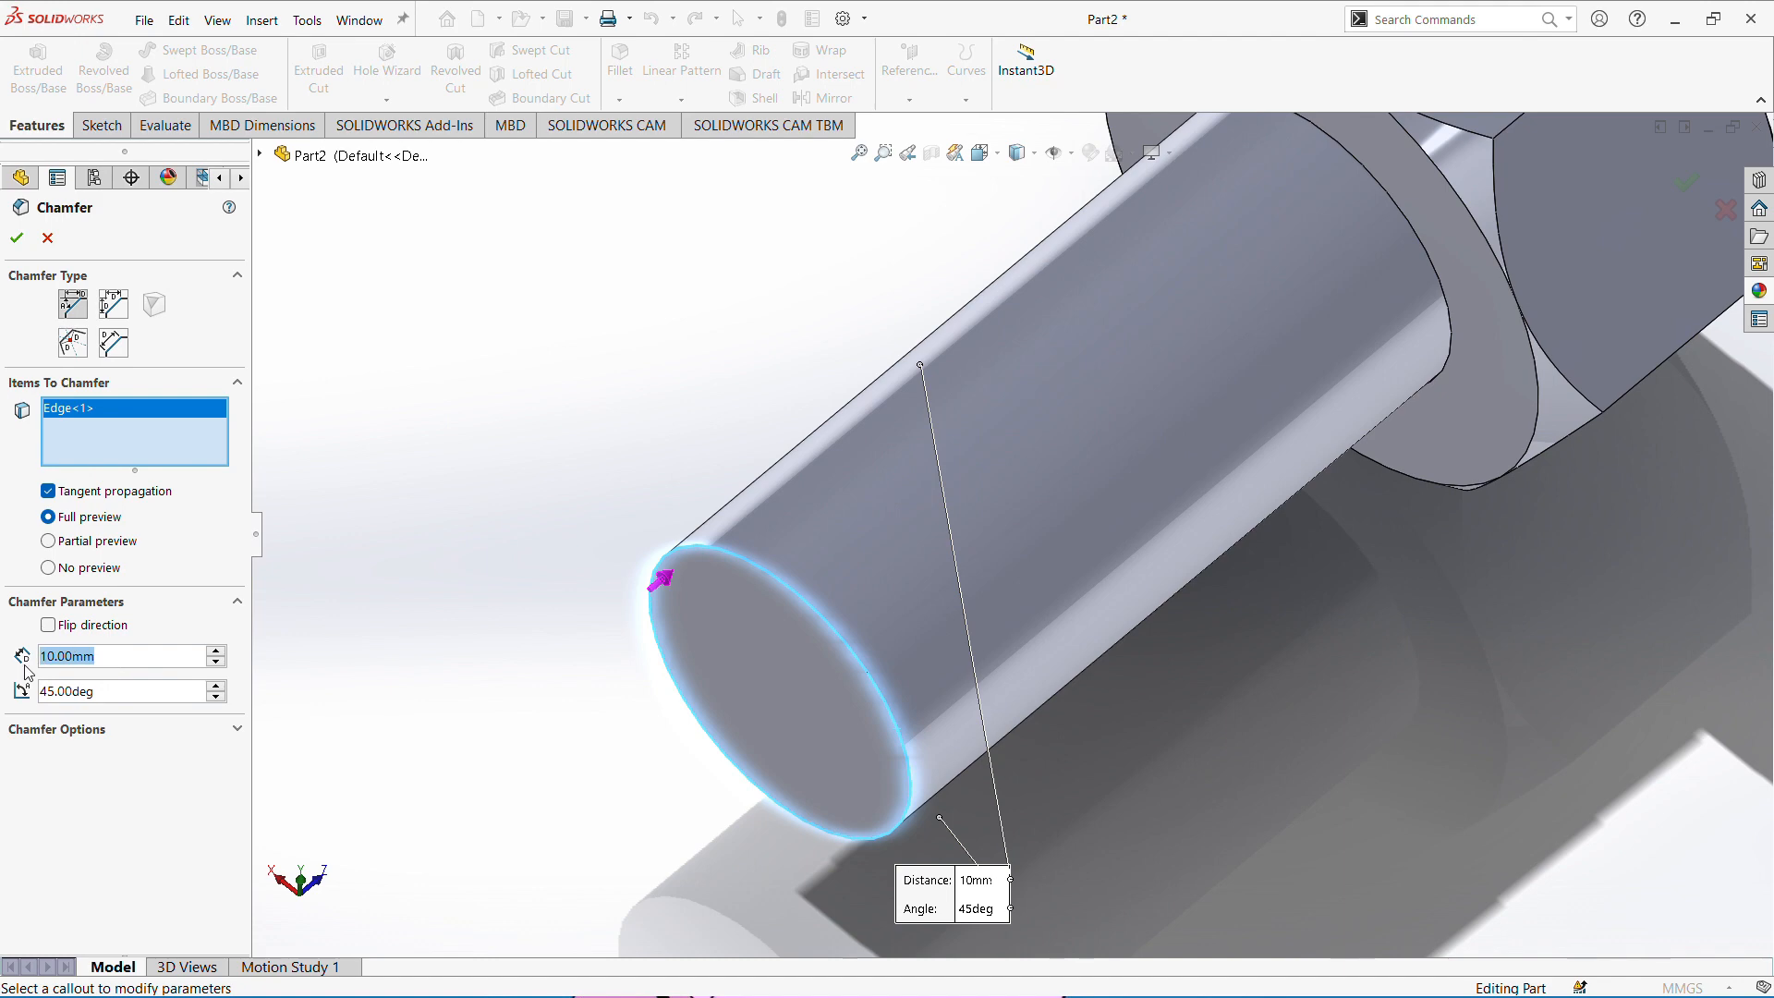
type("0")
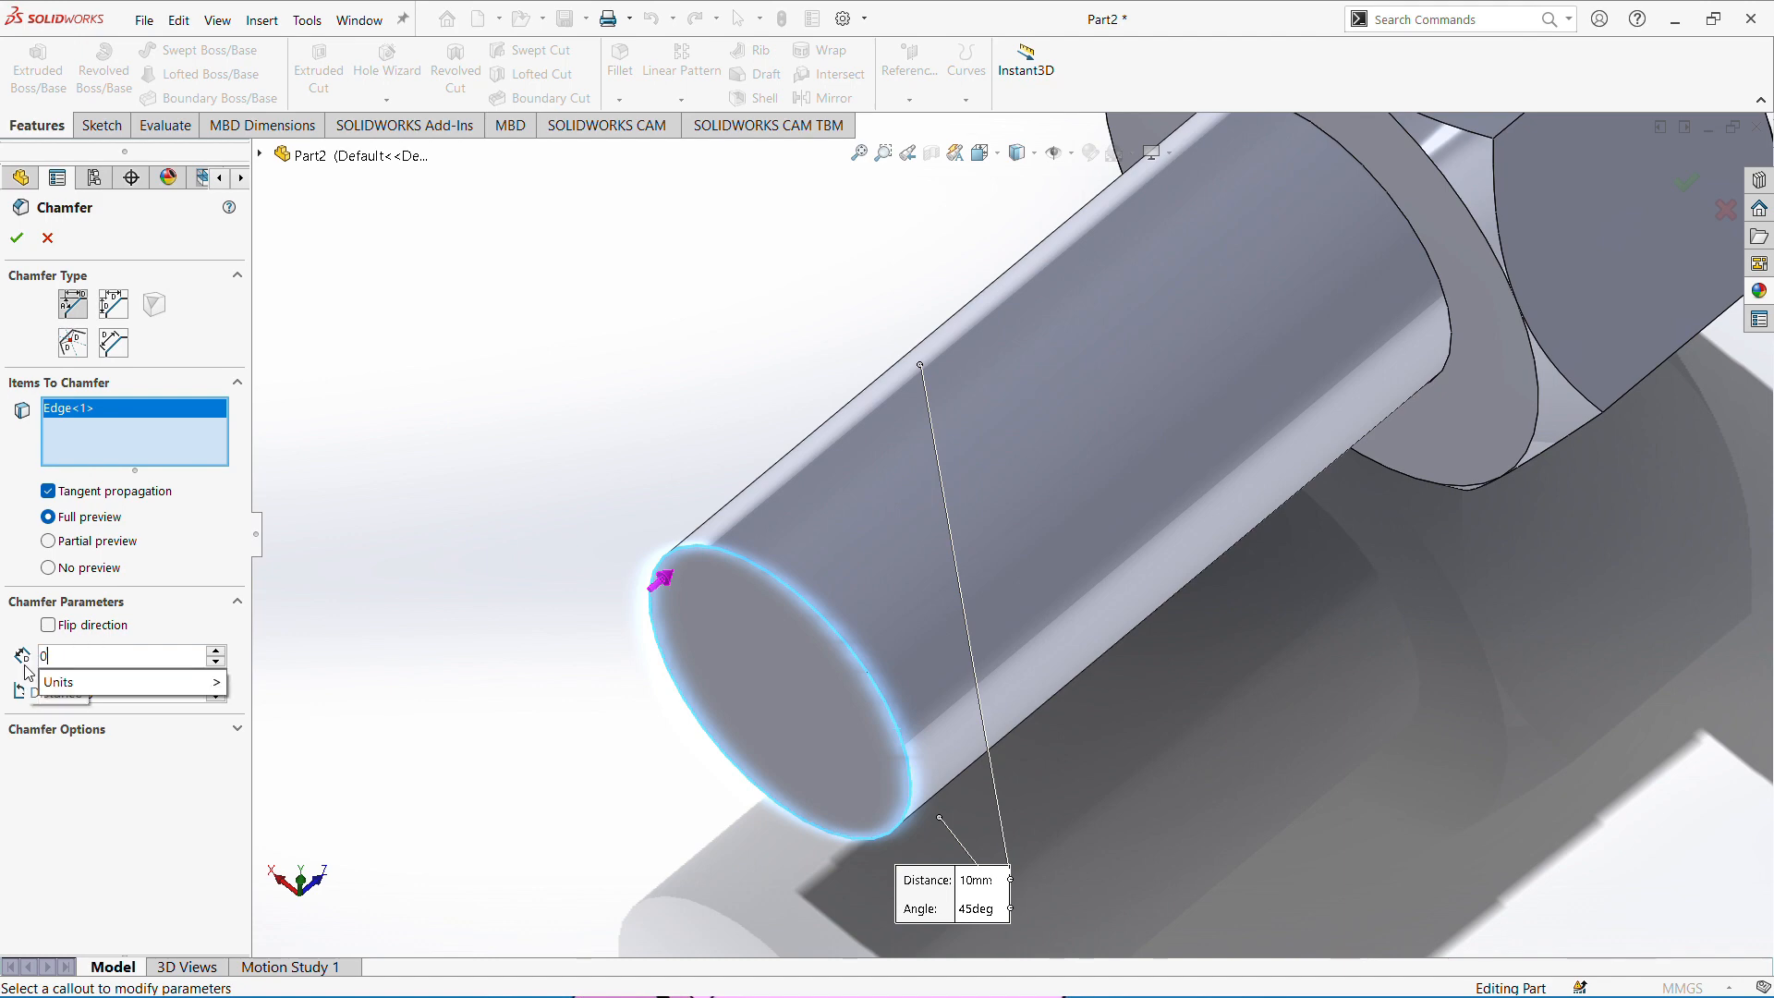
type(".5mm")
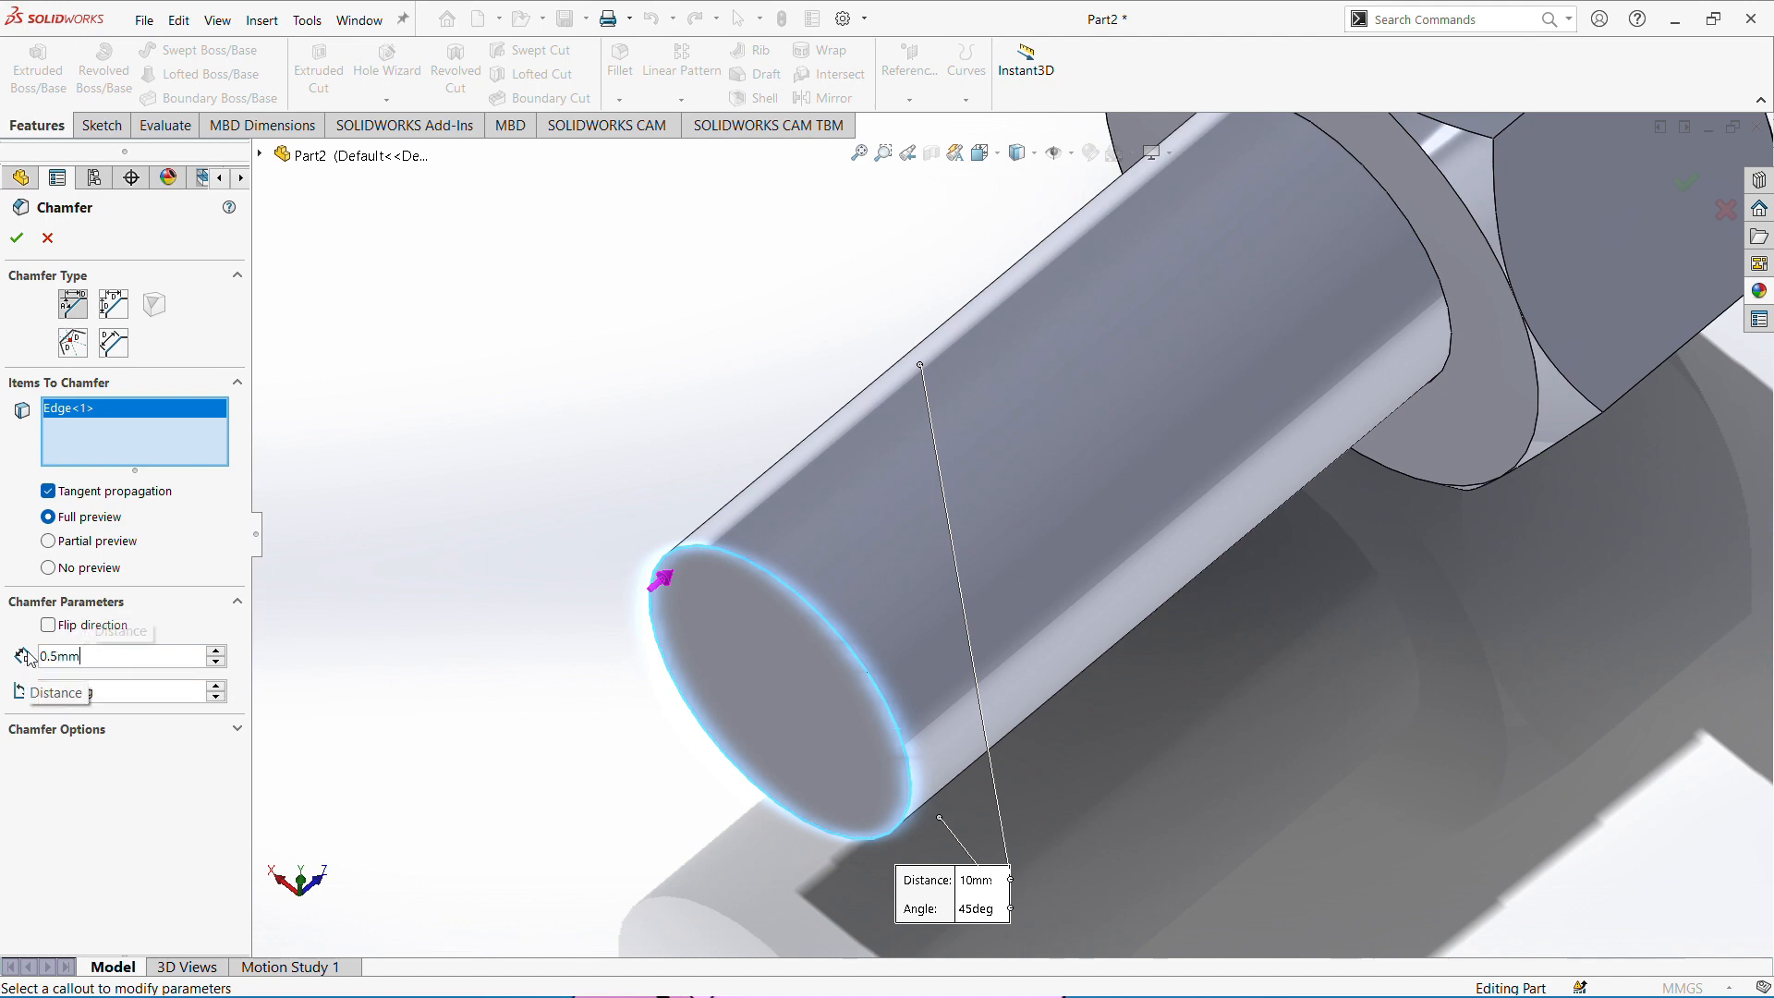
left_click(17, 239)
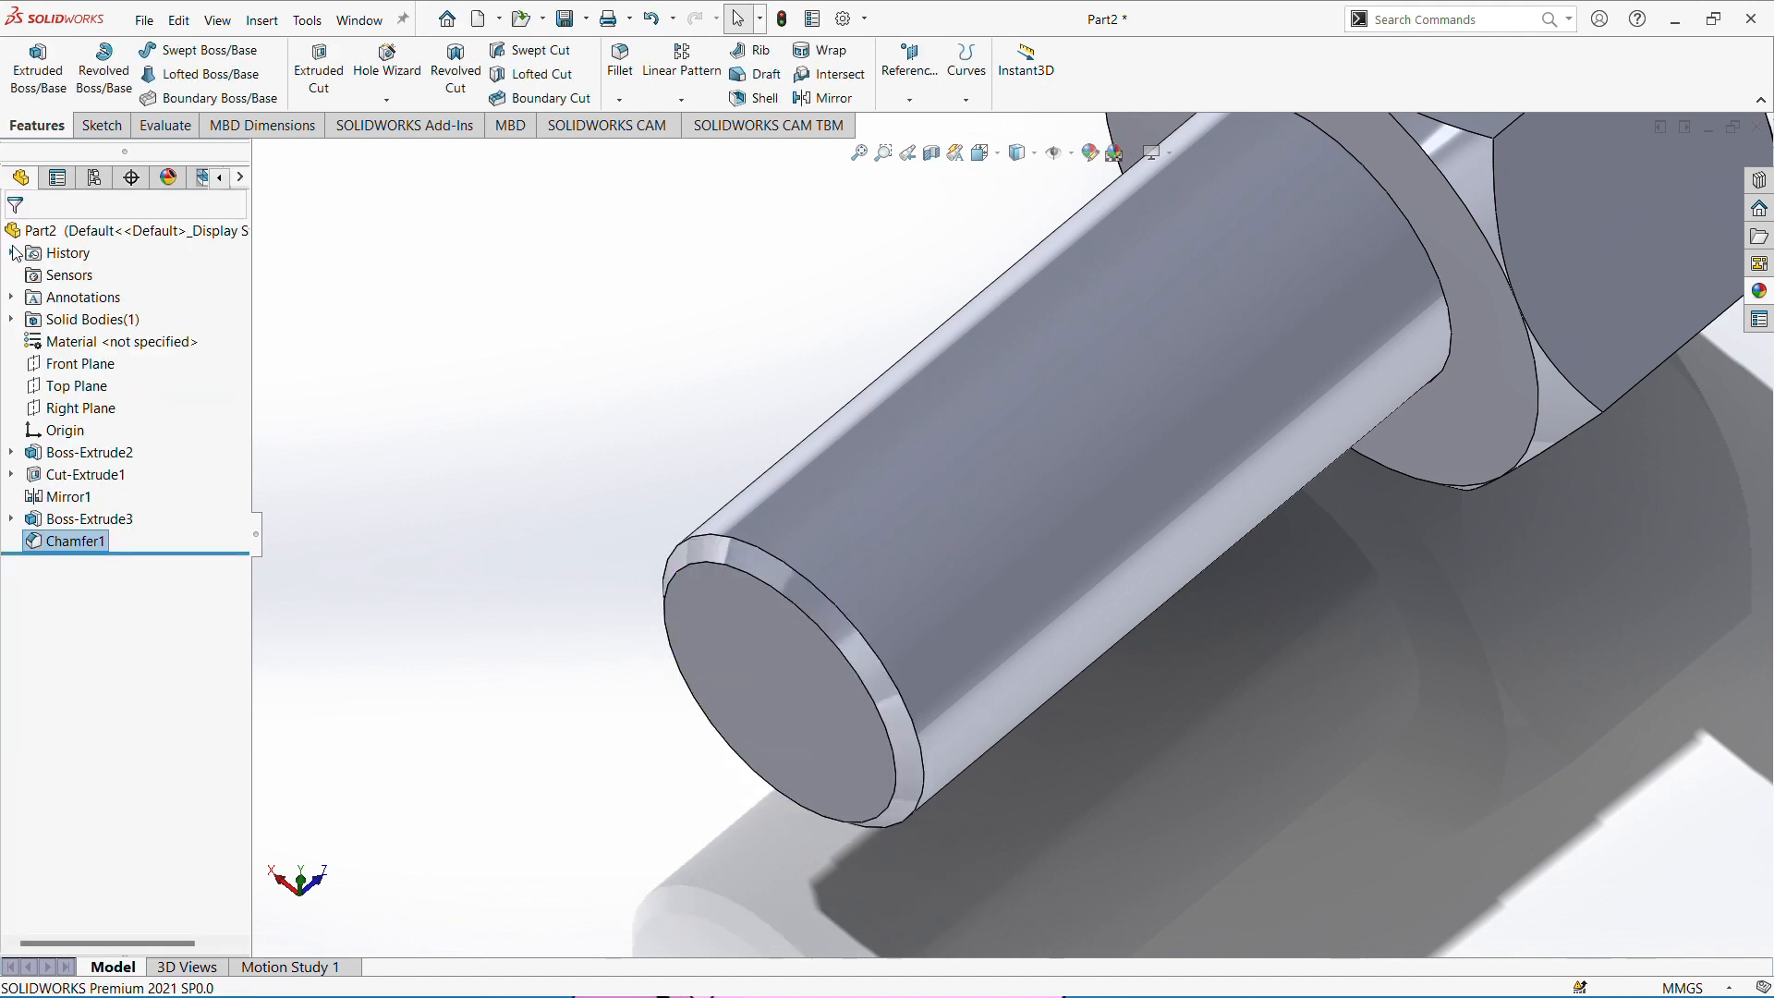
Start a Thread feature from the chamfer's outer edge on the shank, ending up to the hex head's underside face.
middle_click_drag(695, 490, 641, 472)
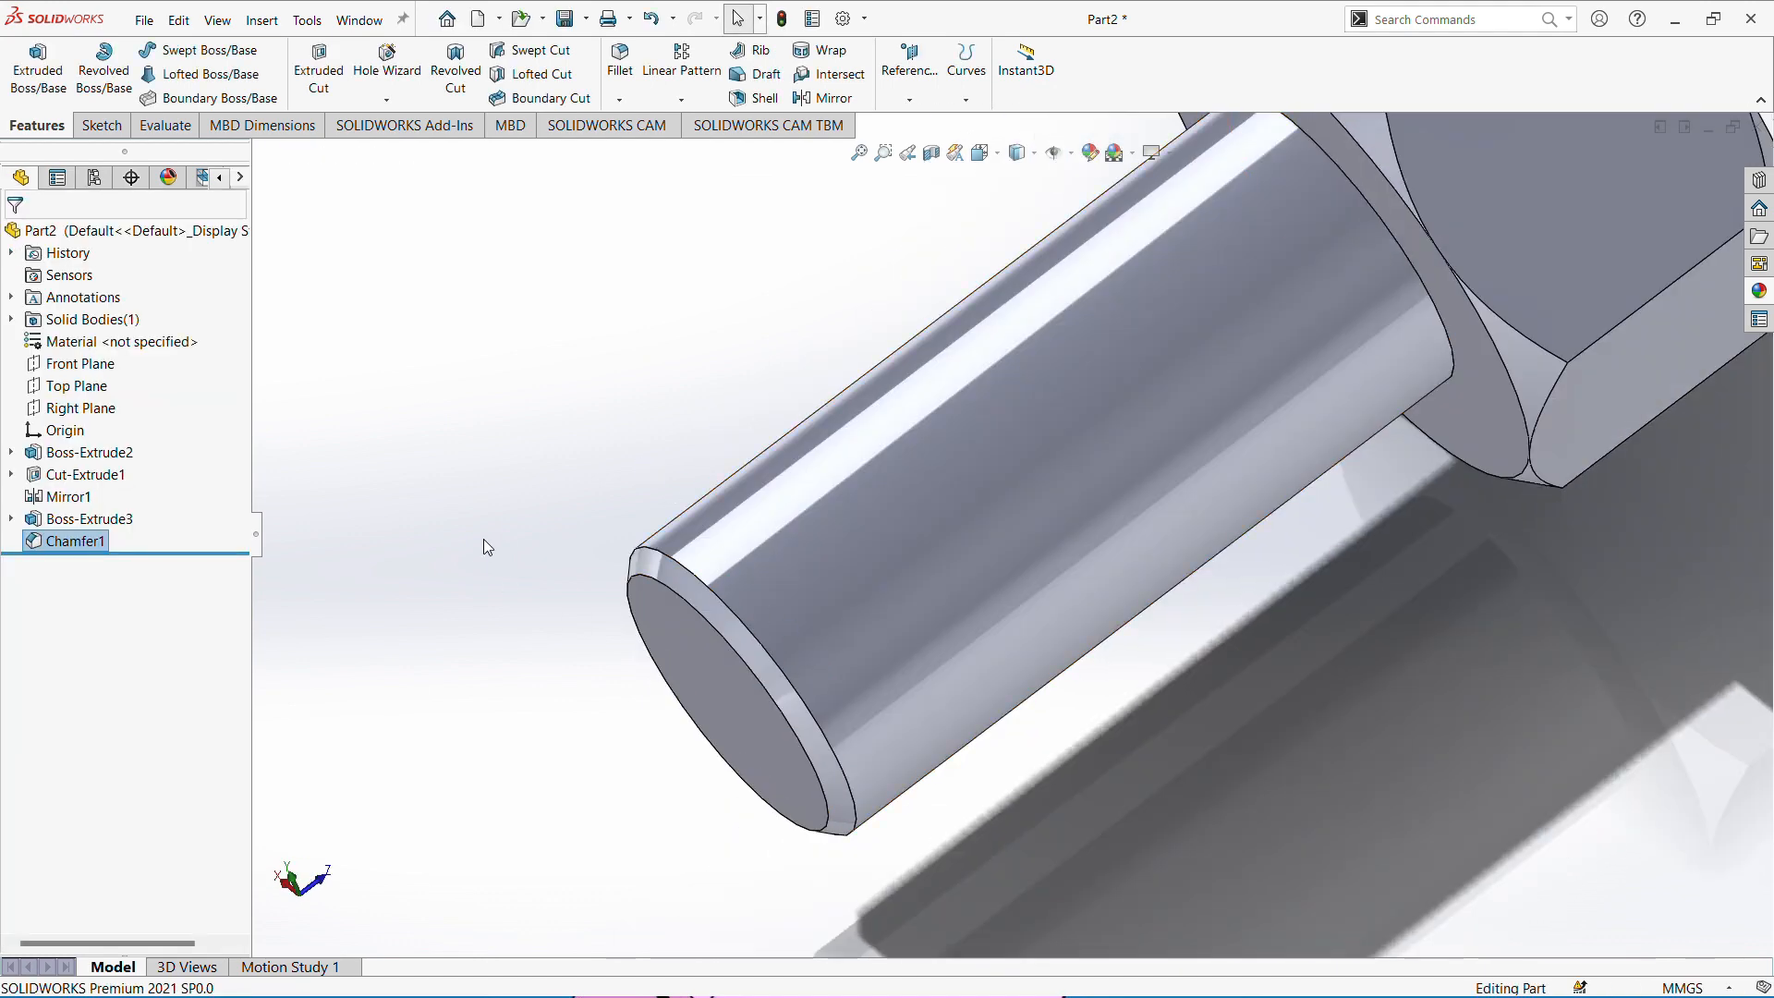
middle_click_drag(484, 539, 540, 547)
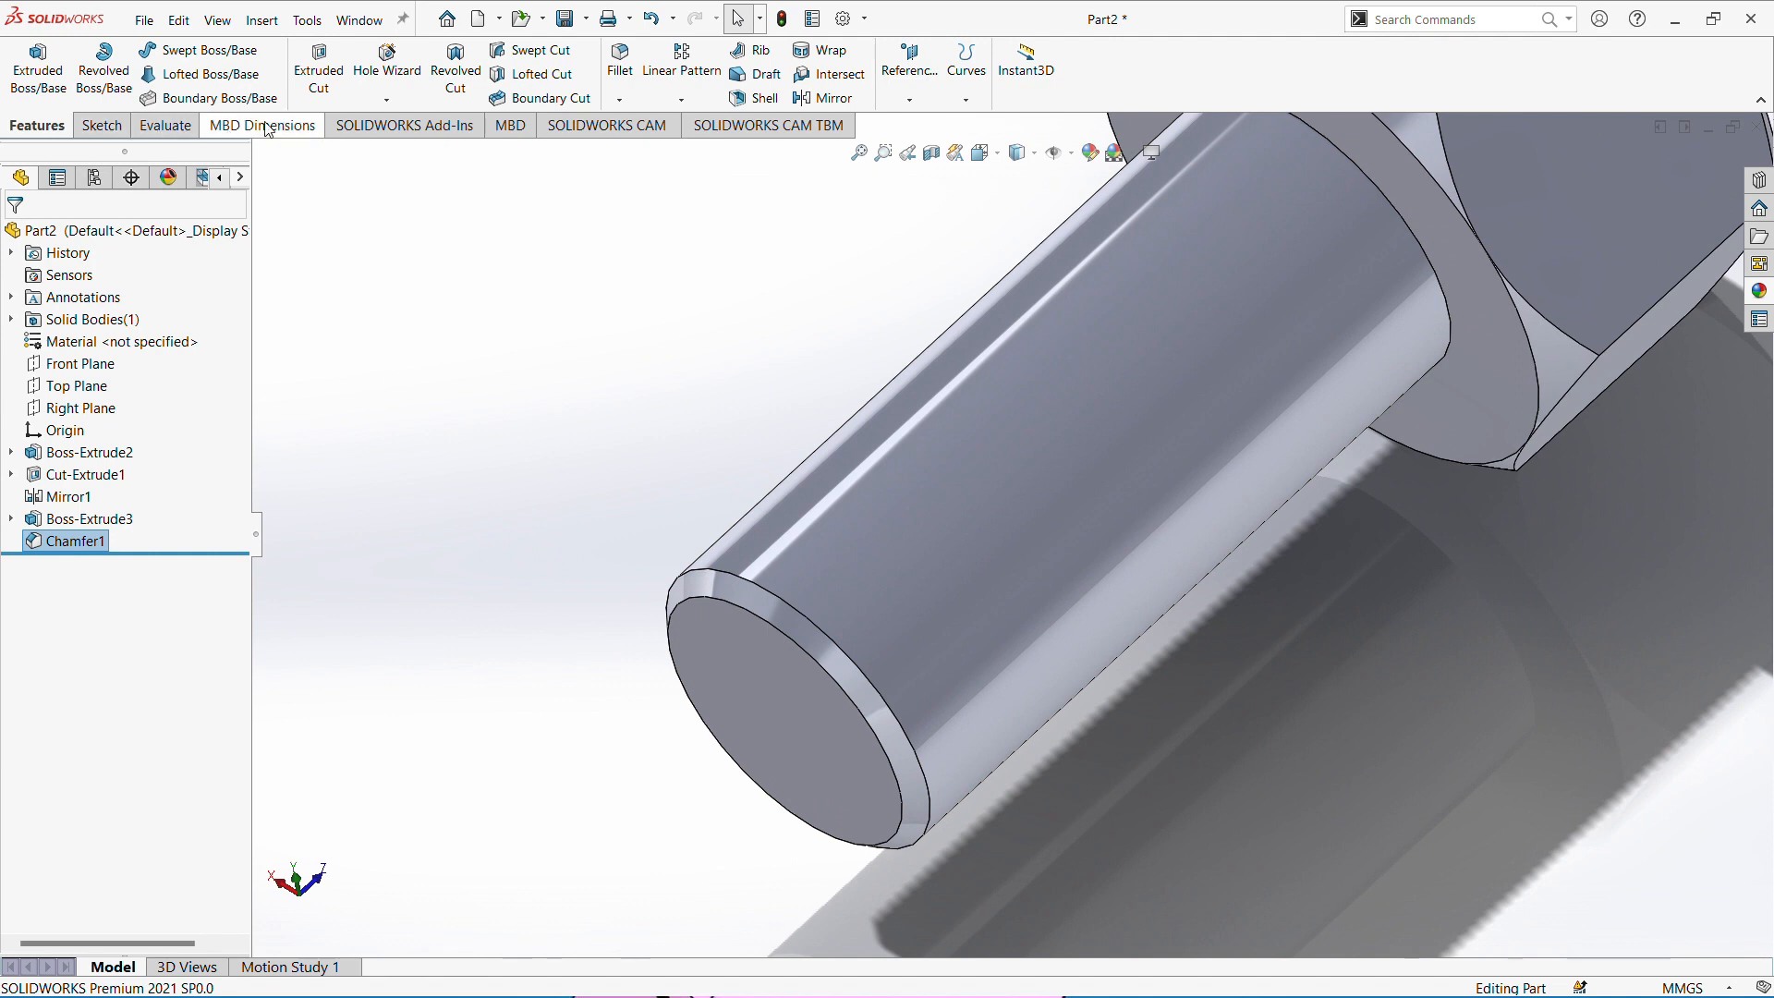
left_click(404, 103)
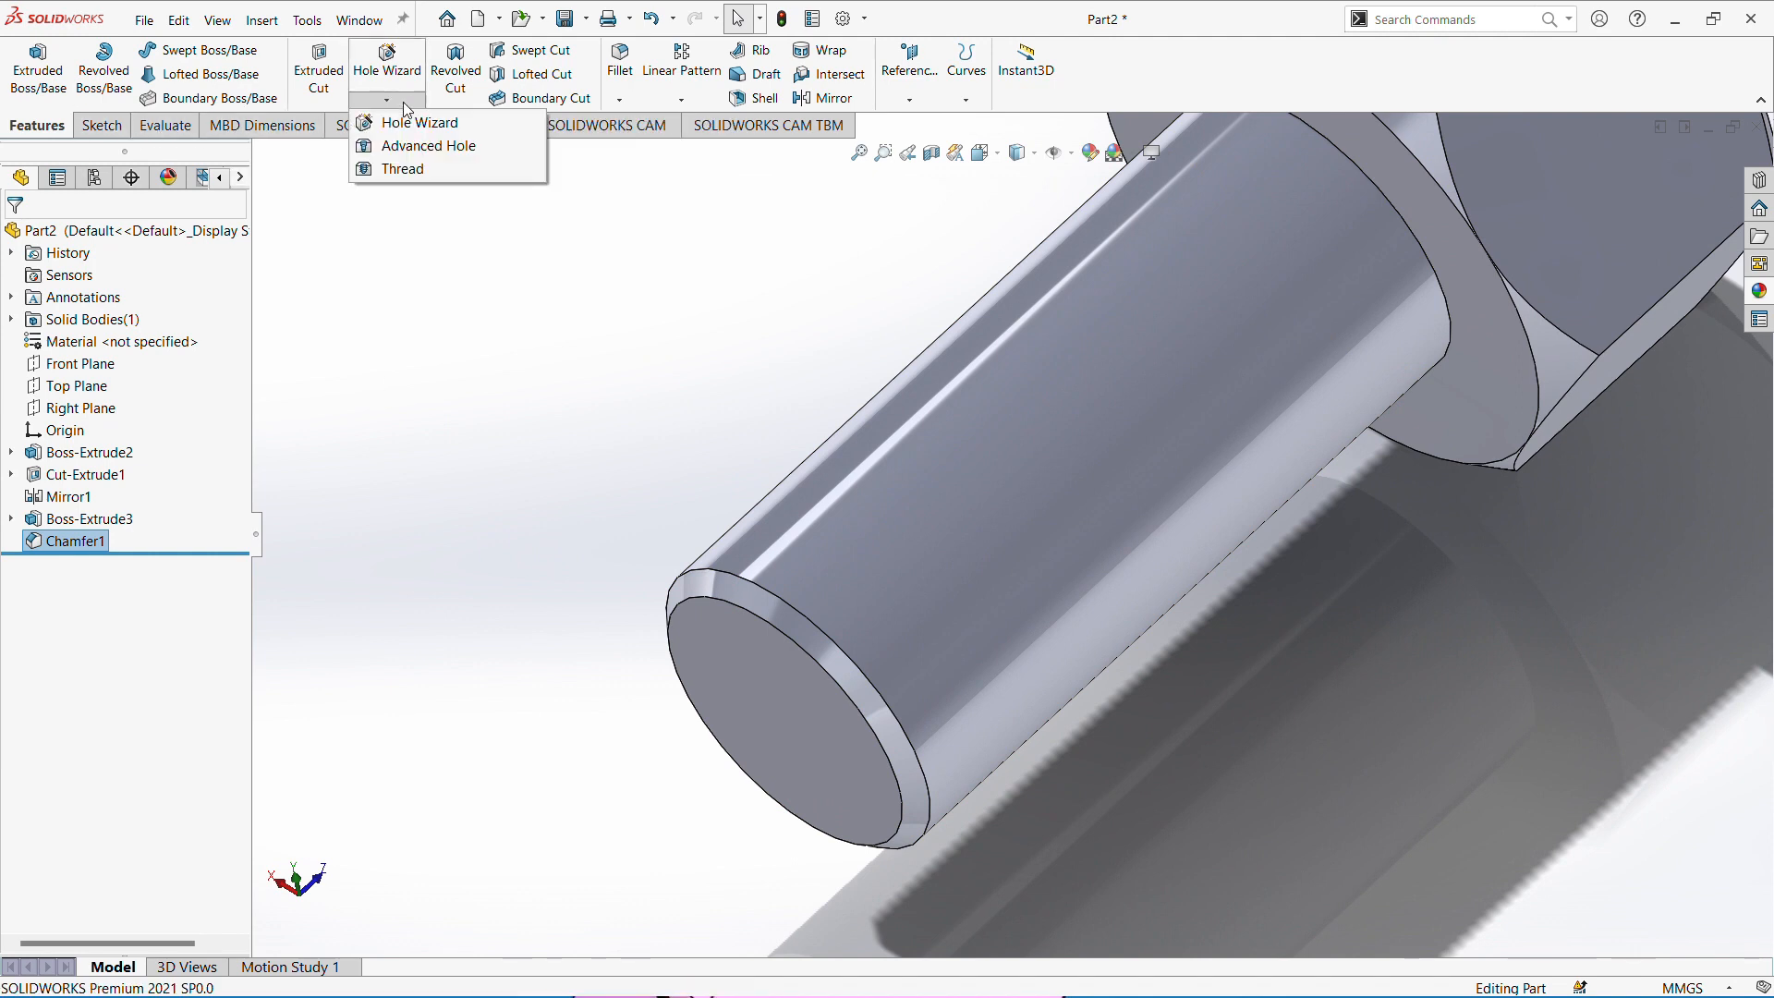
left_click(415, 170)
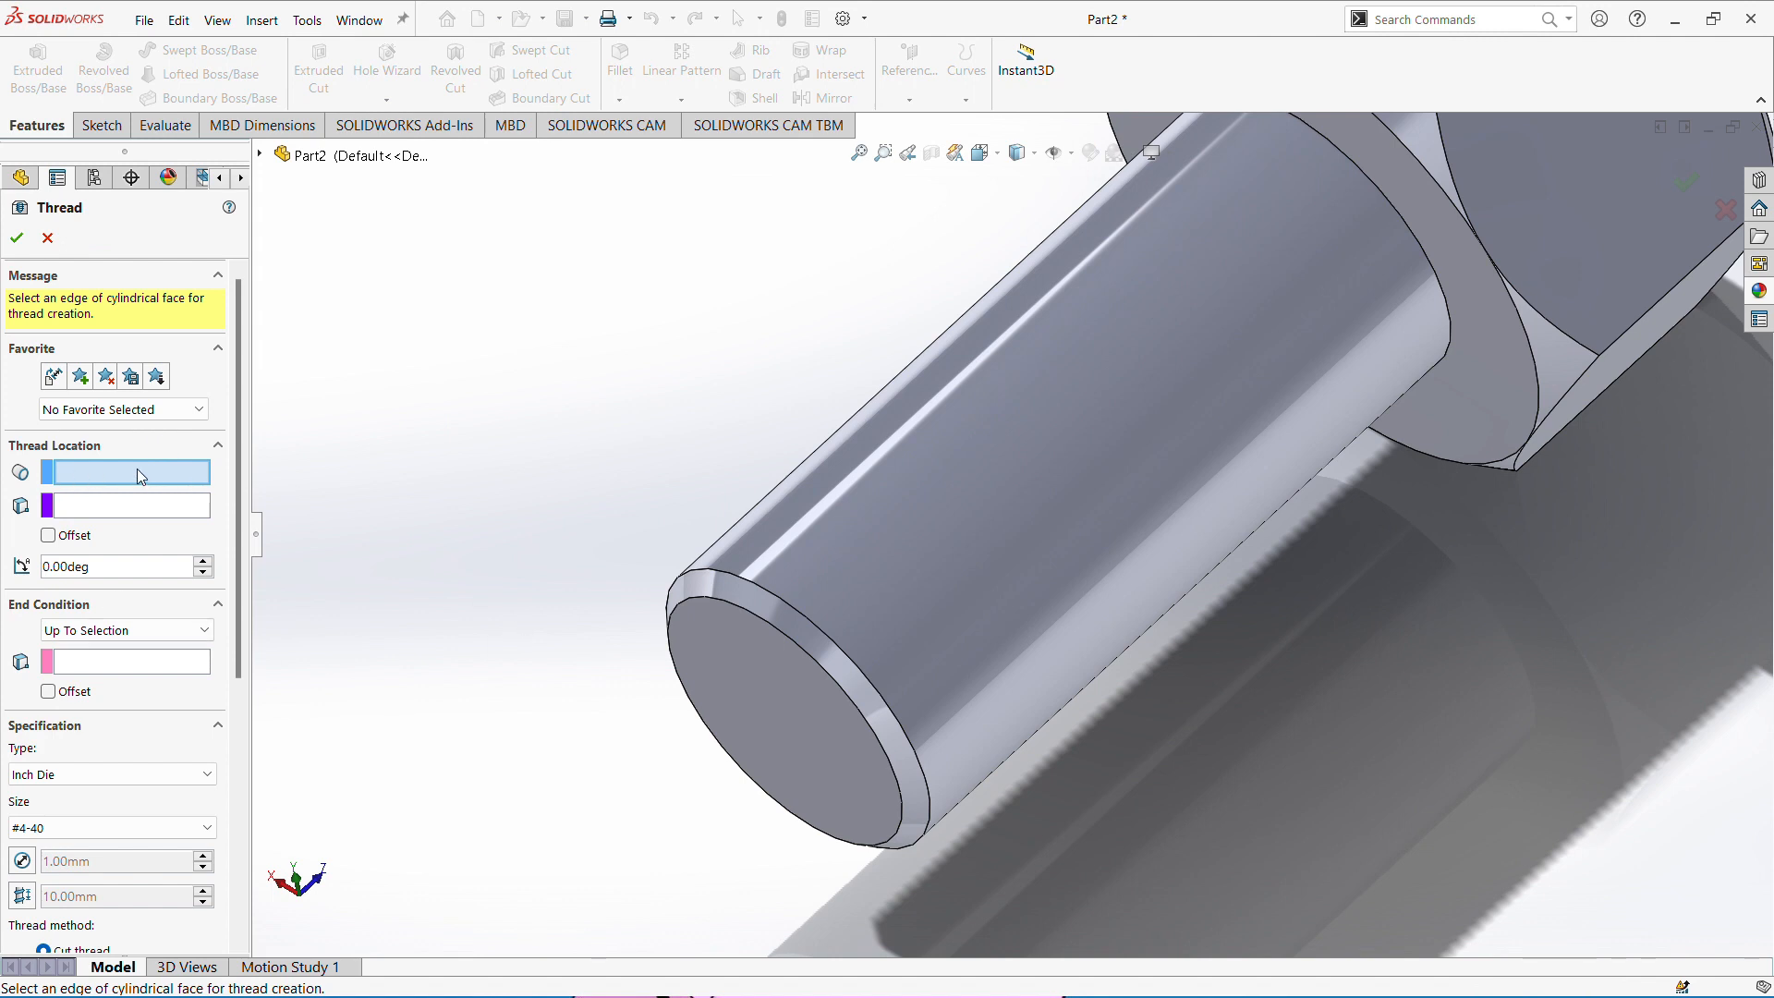
left_click(828, 647)
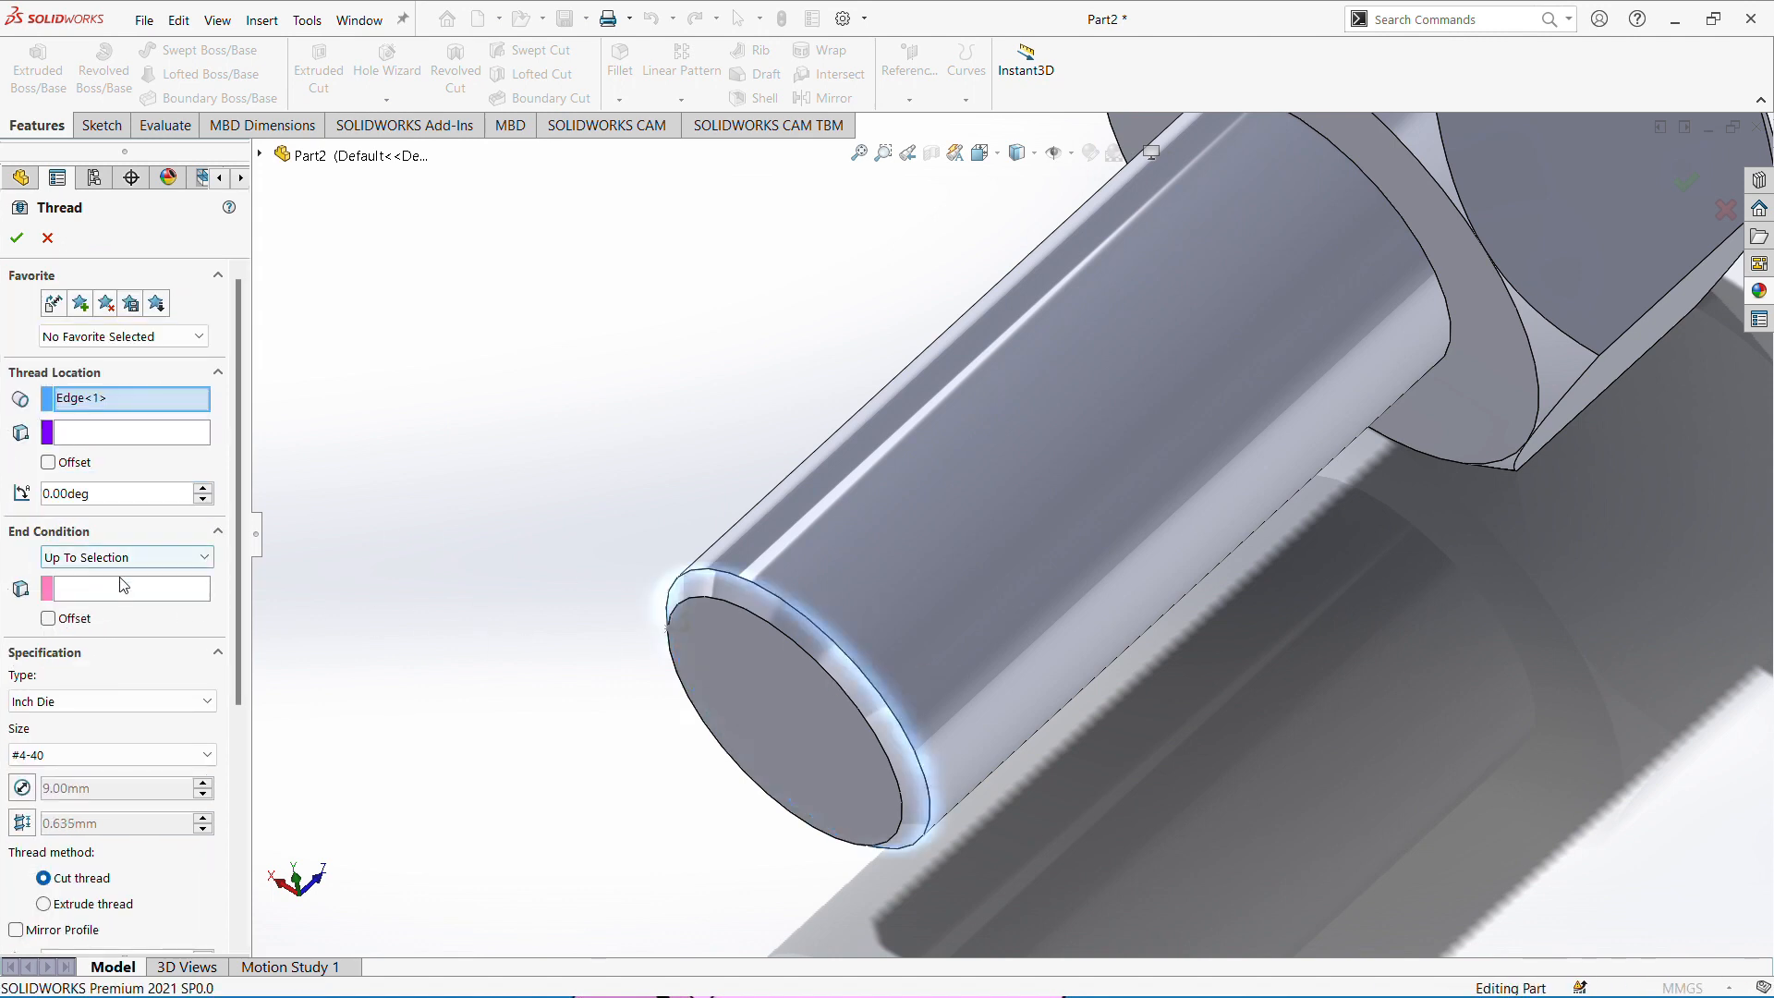
left_click(124, 596)
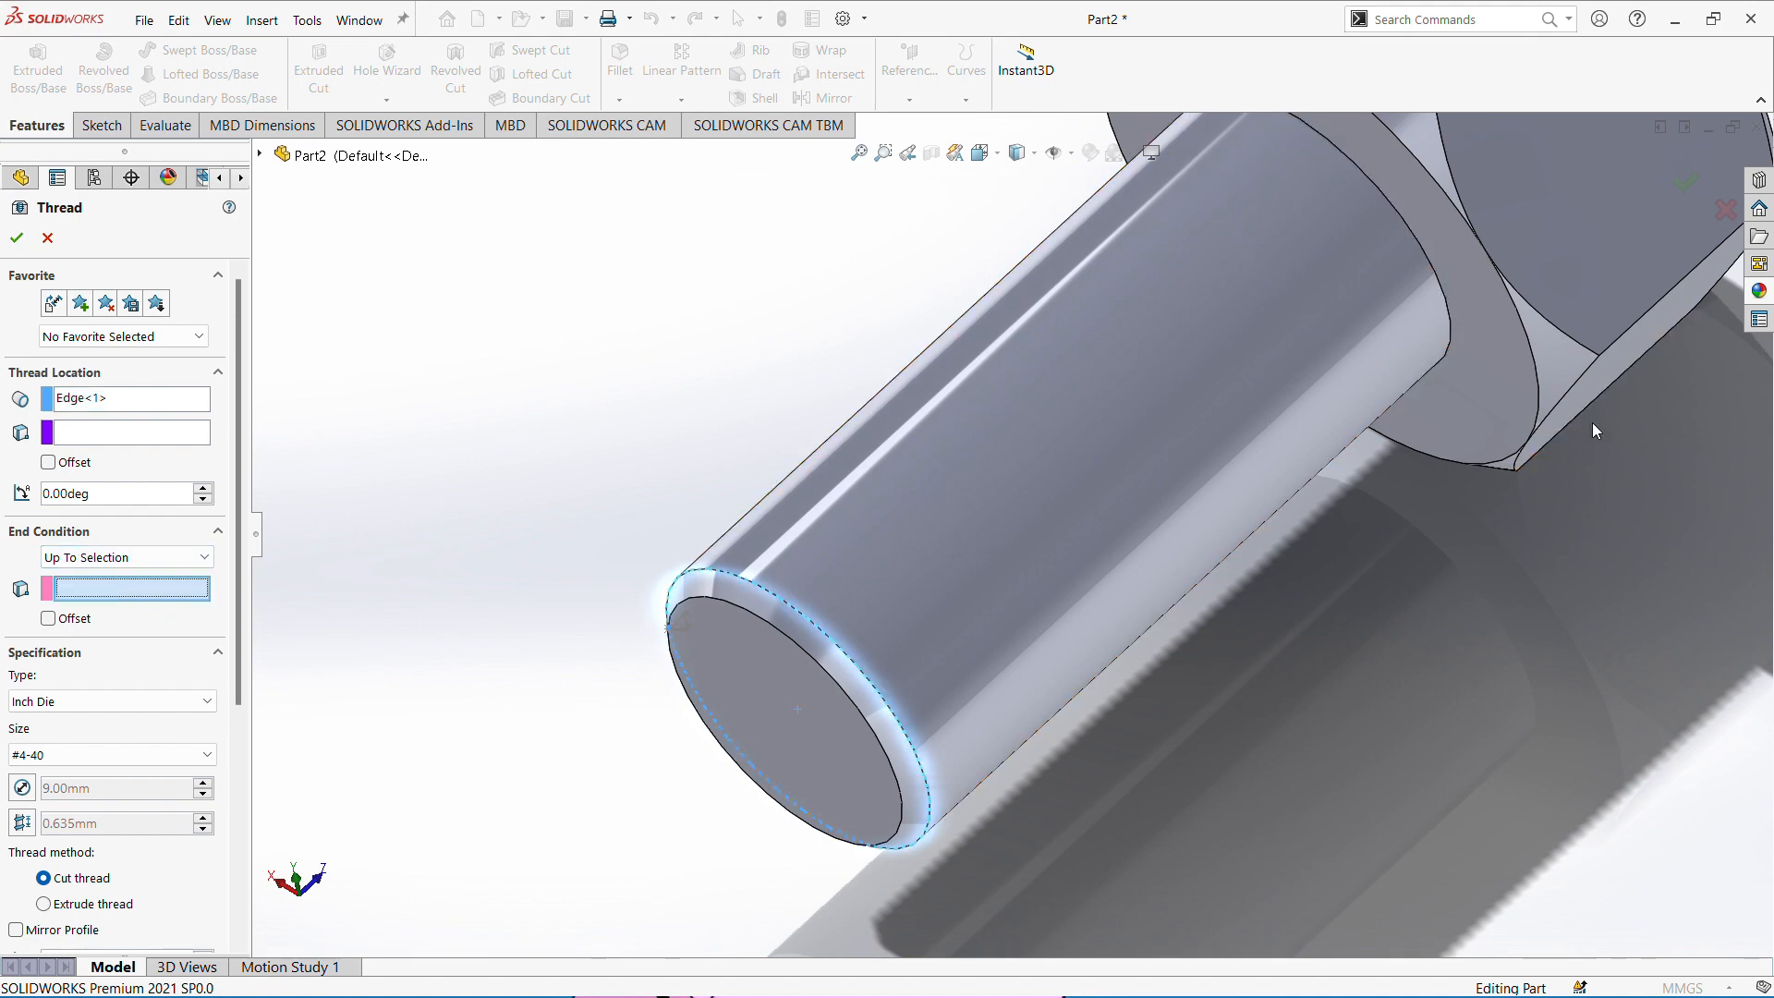
scroll(1593, 423, "up", 1)
scroll(1411, 305, "down", 1)
left_click(1376, 346)
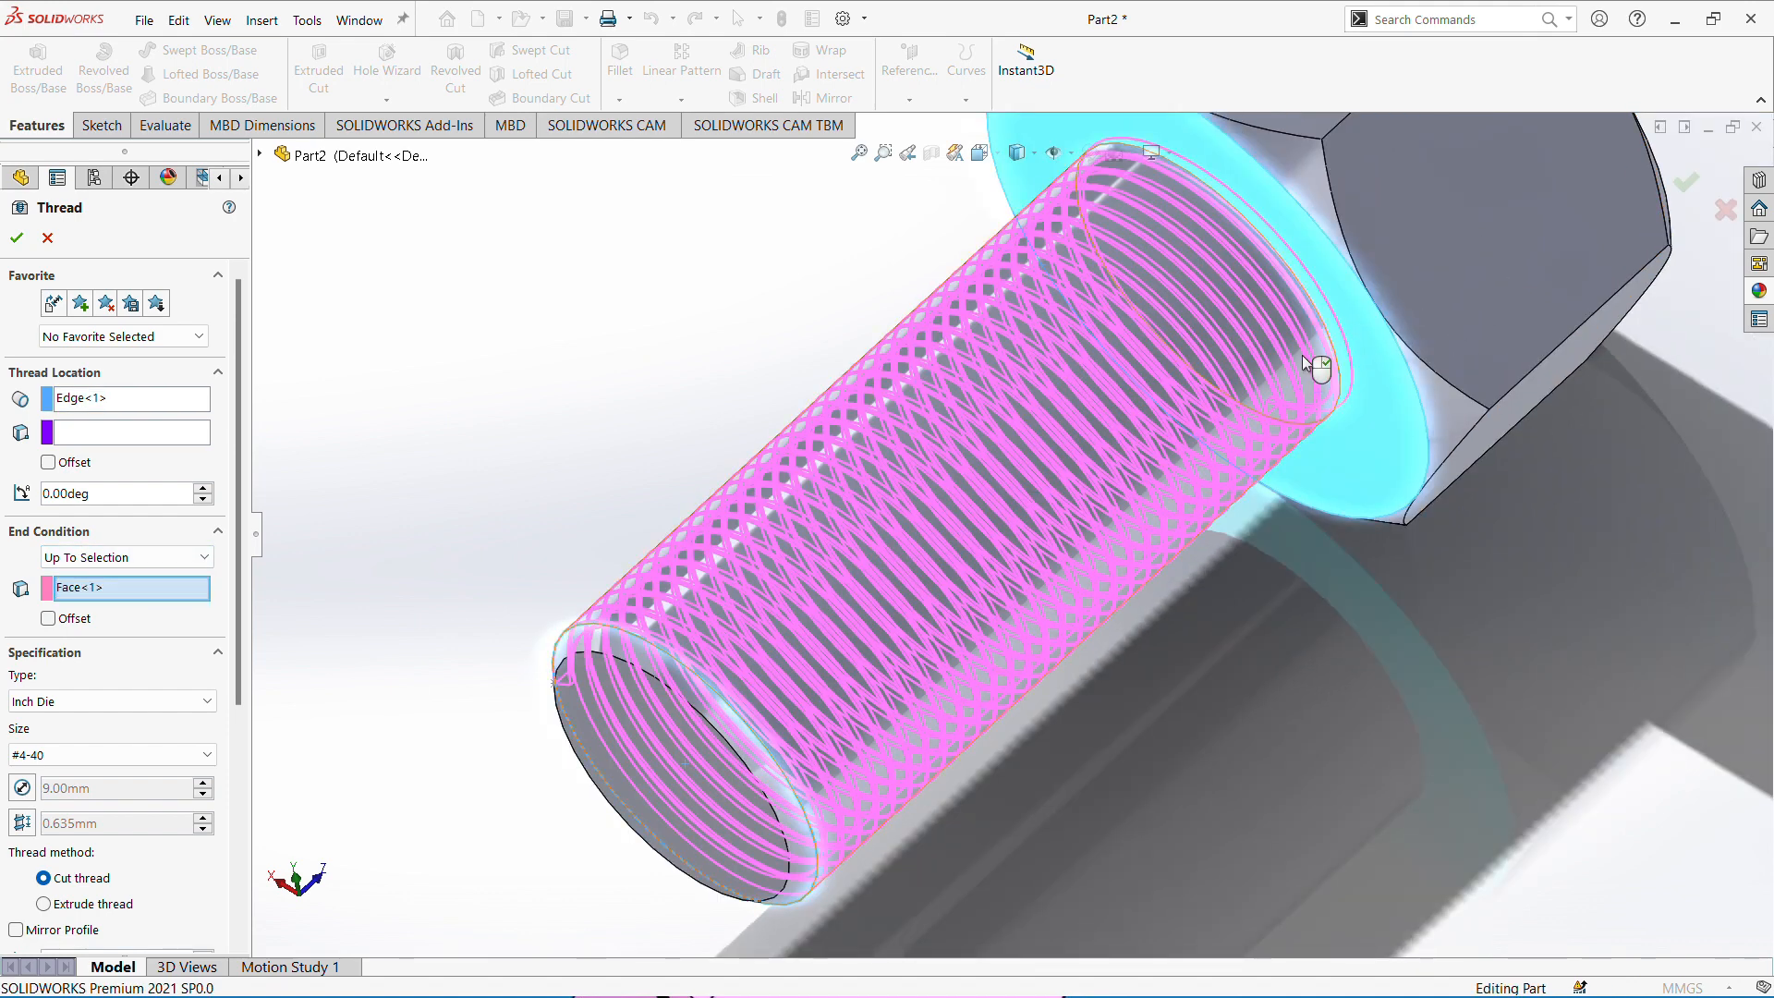
Offset the thread's end by 3 mm from the head face and its start by 1 mm from the shank edge.
left_click(49, 618)
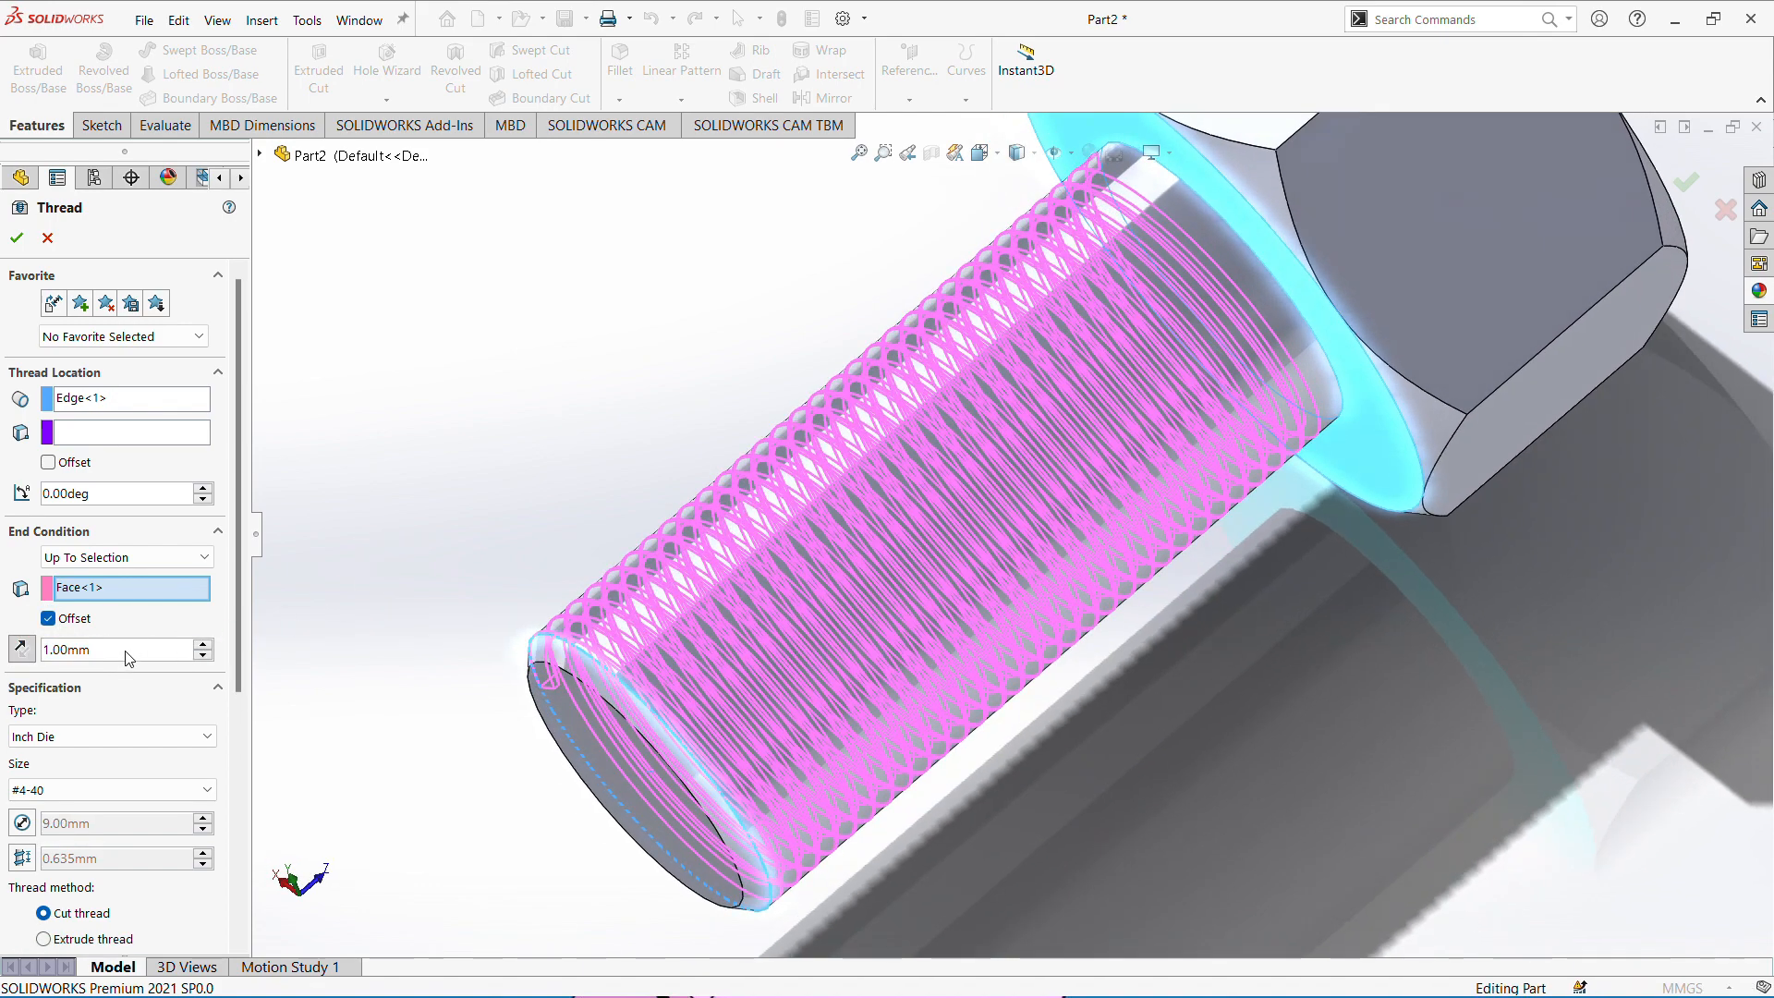
type("3mm")
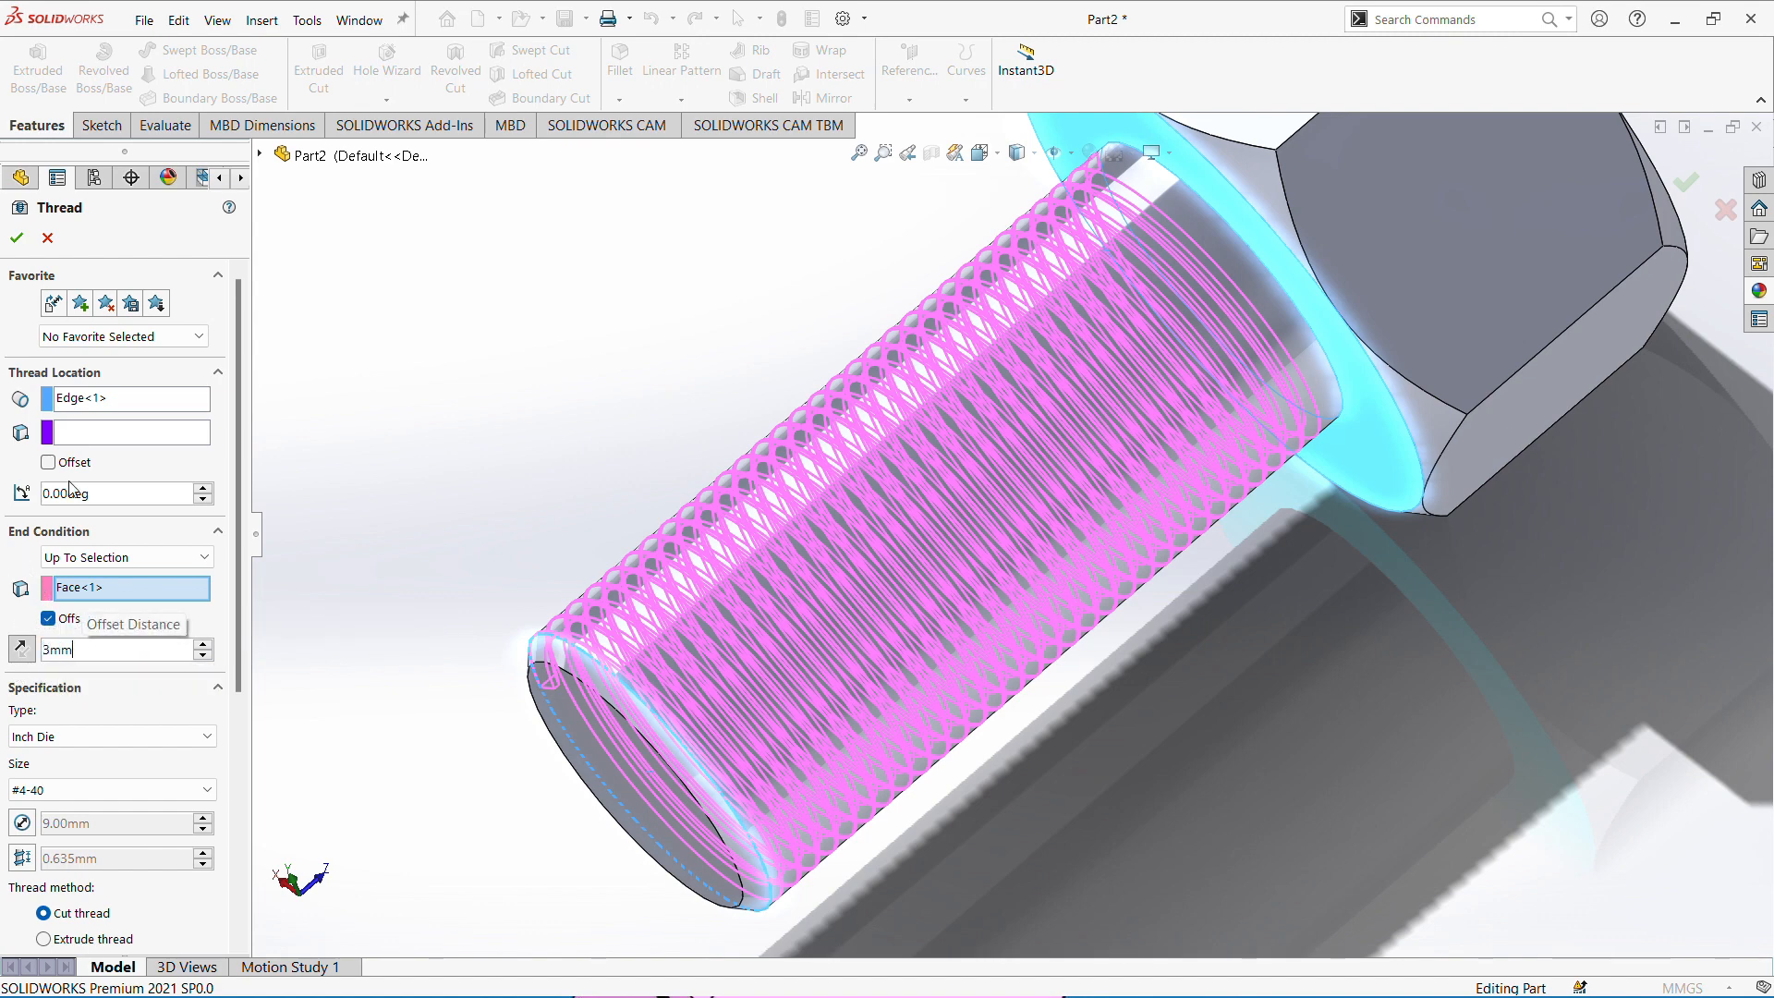
left_click(48, 462)
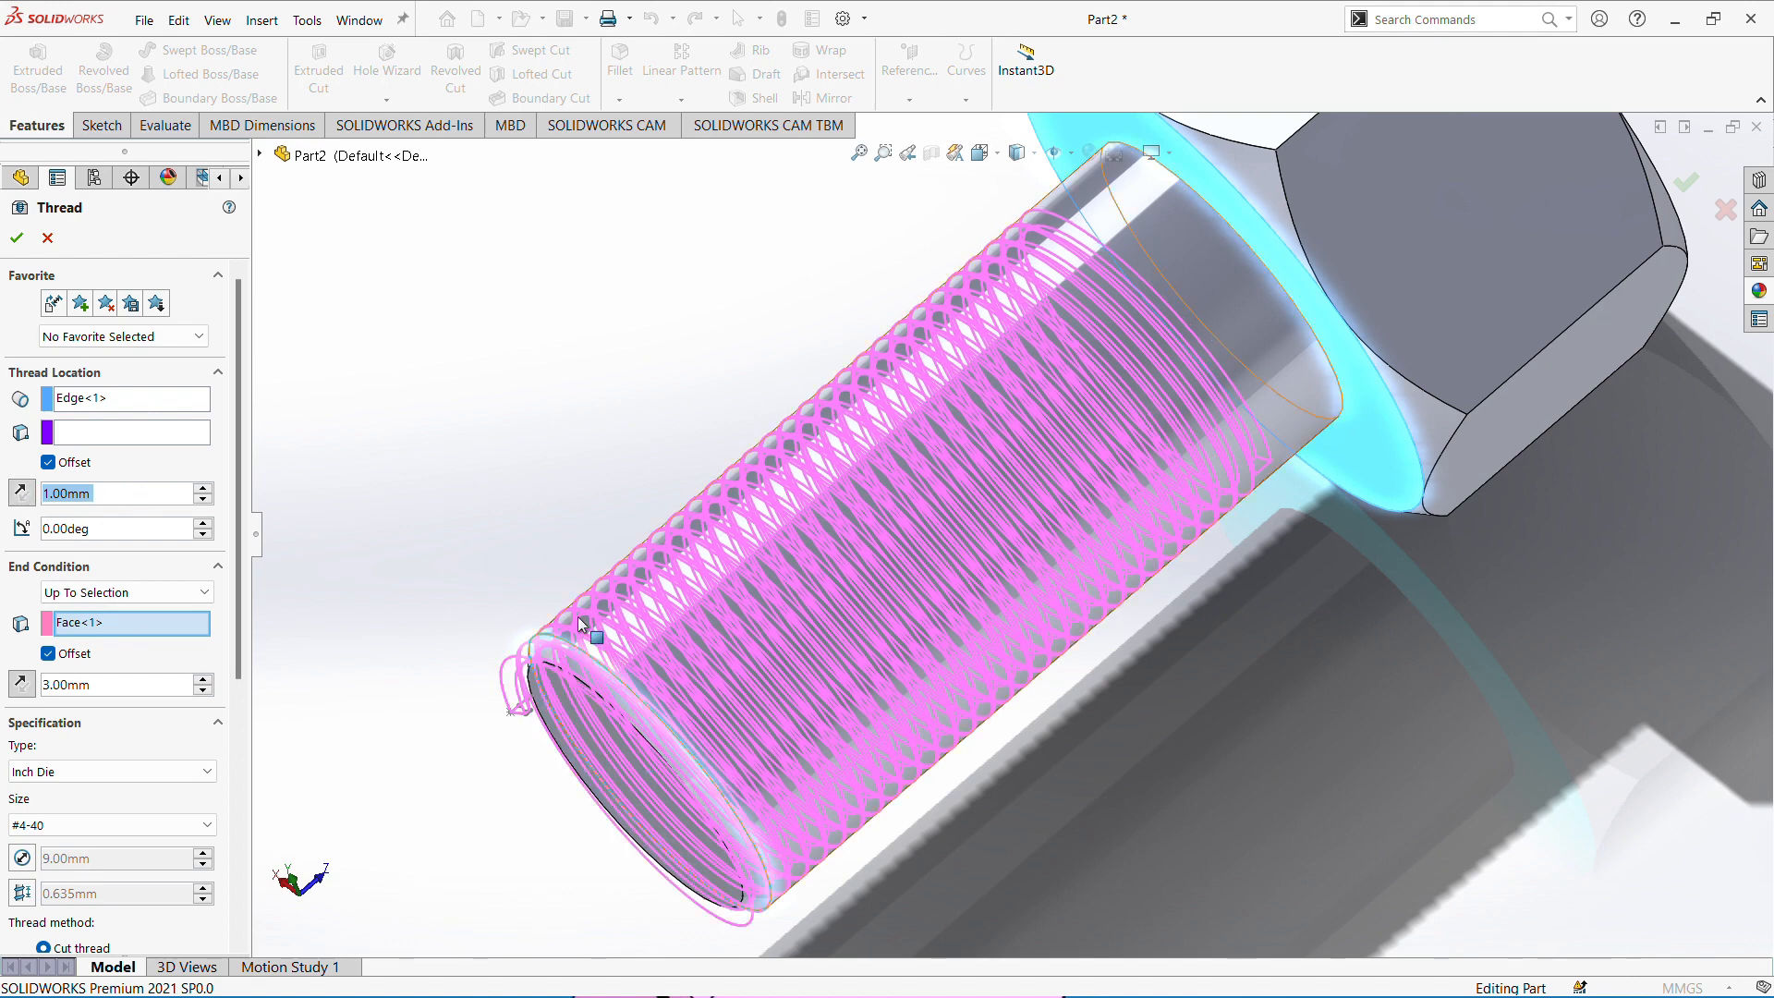
Set the thread type to Inch Die, override the pitch to 1 mm and create the cut thread.
scroll(143, 773, "down", 1)
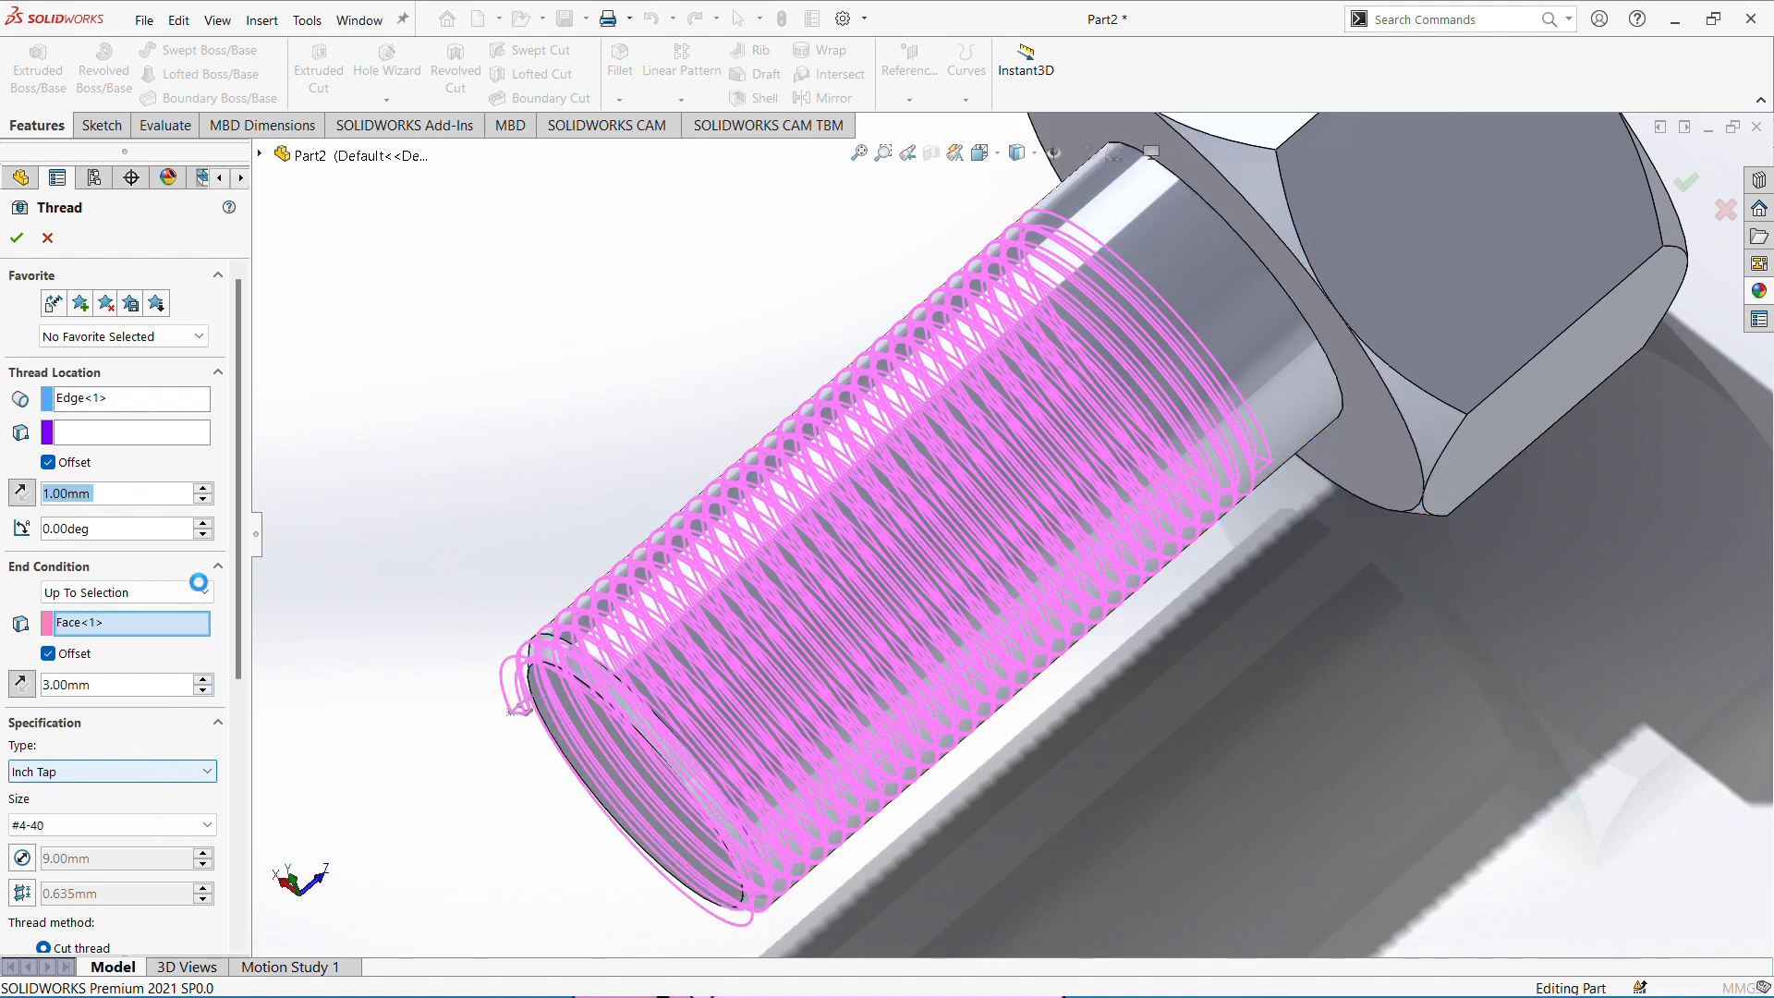
left_click(207, 775)
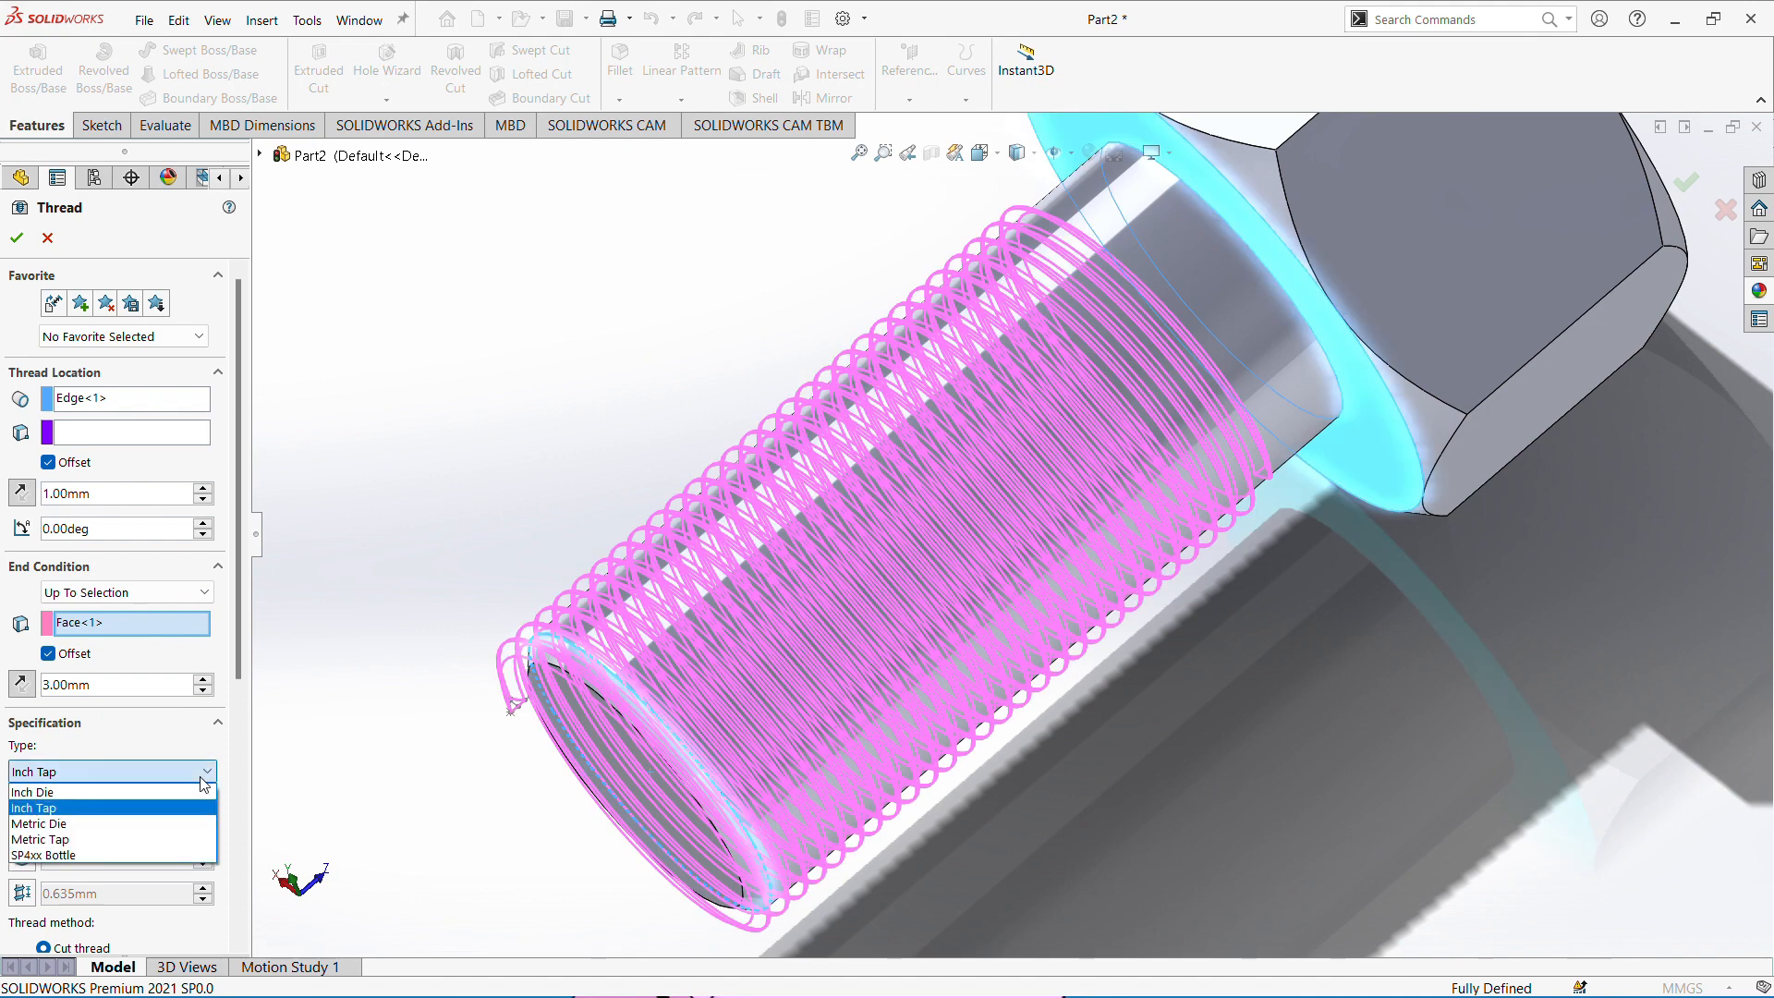
left_click(123, 788)
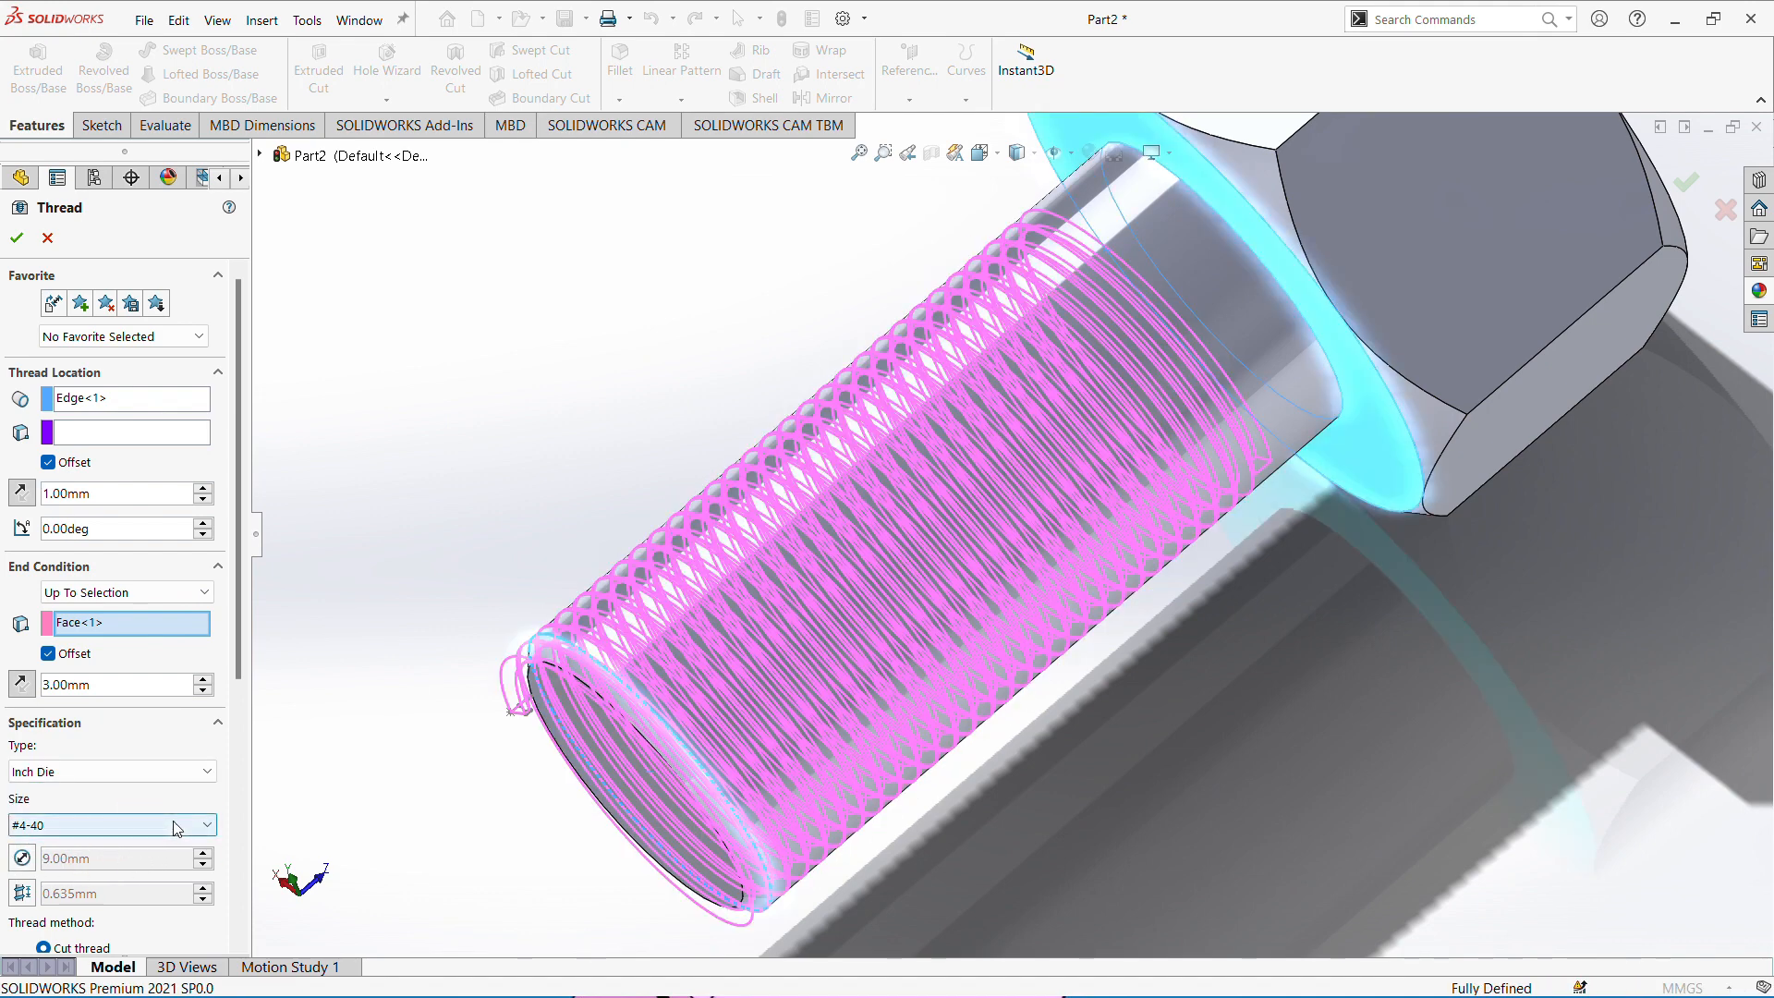
left_click(21, 893)
type("1mm")
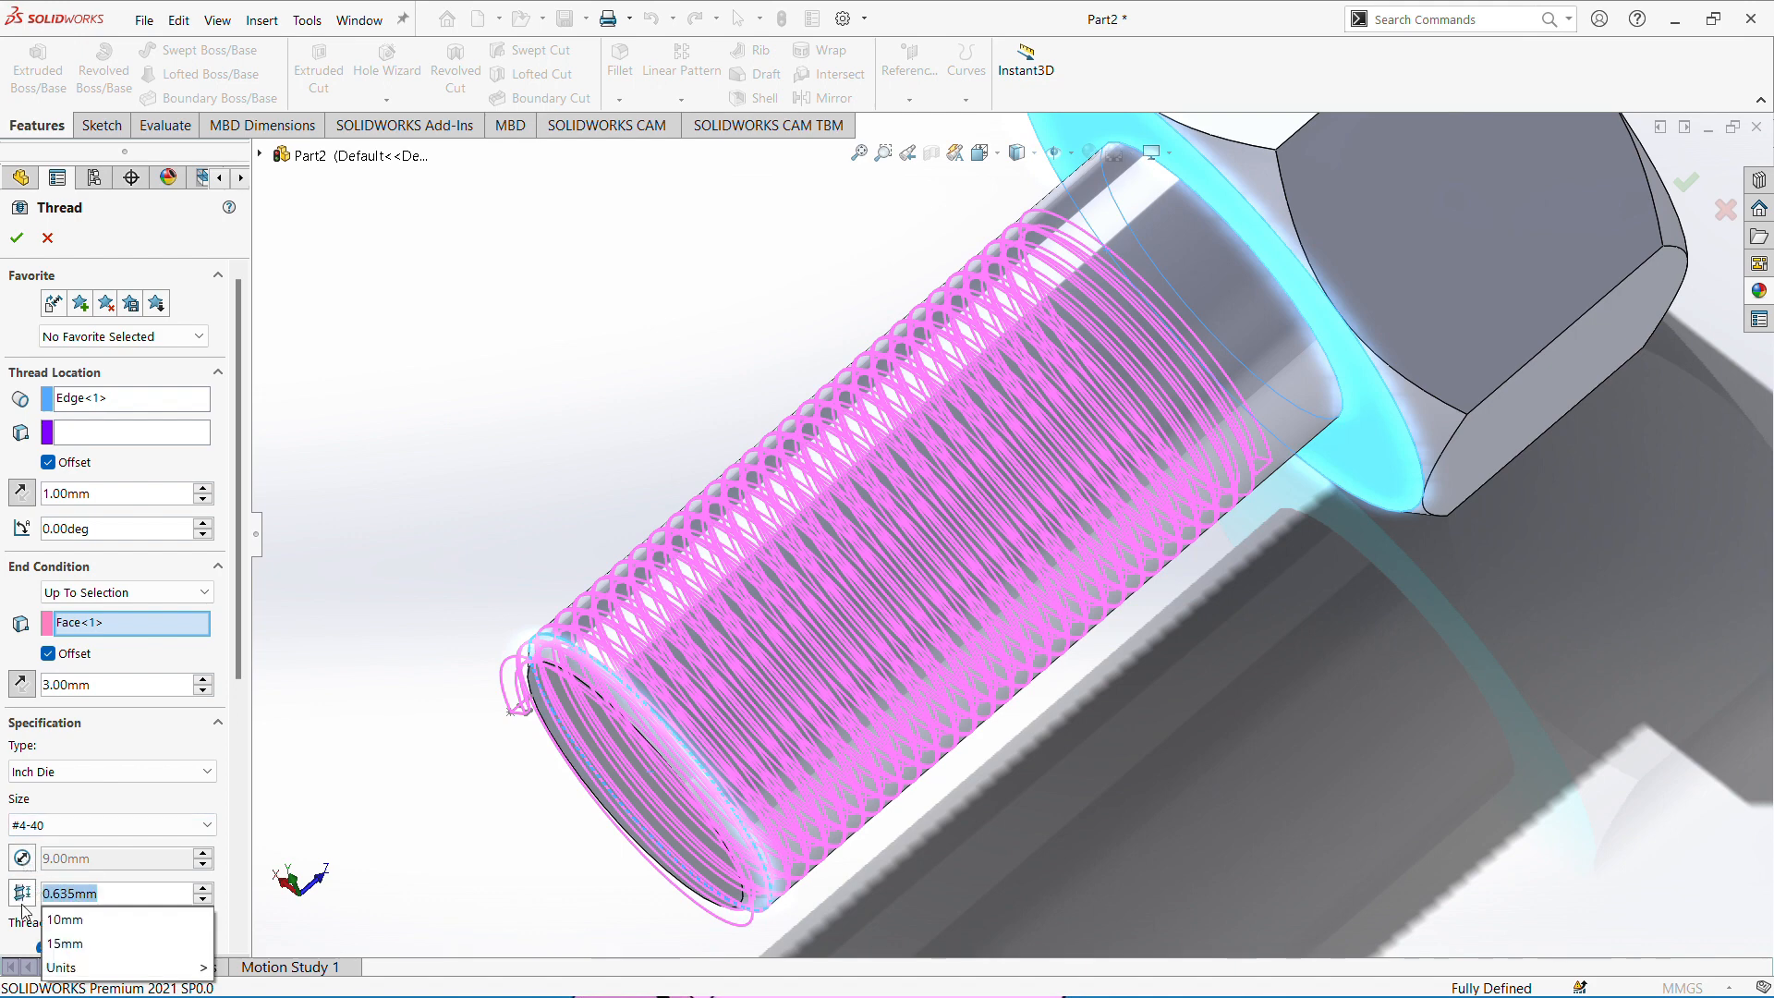
left_click(16, 239)
middle_click_drag(490, 406, 1276, 582)
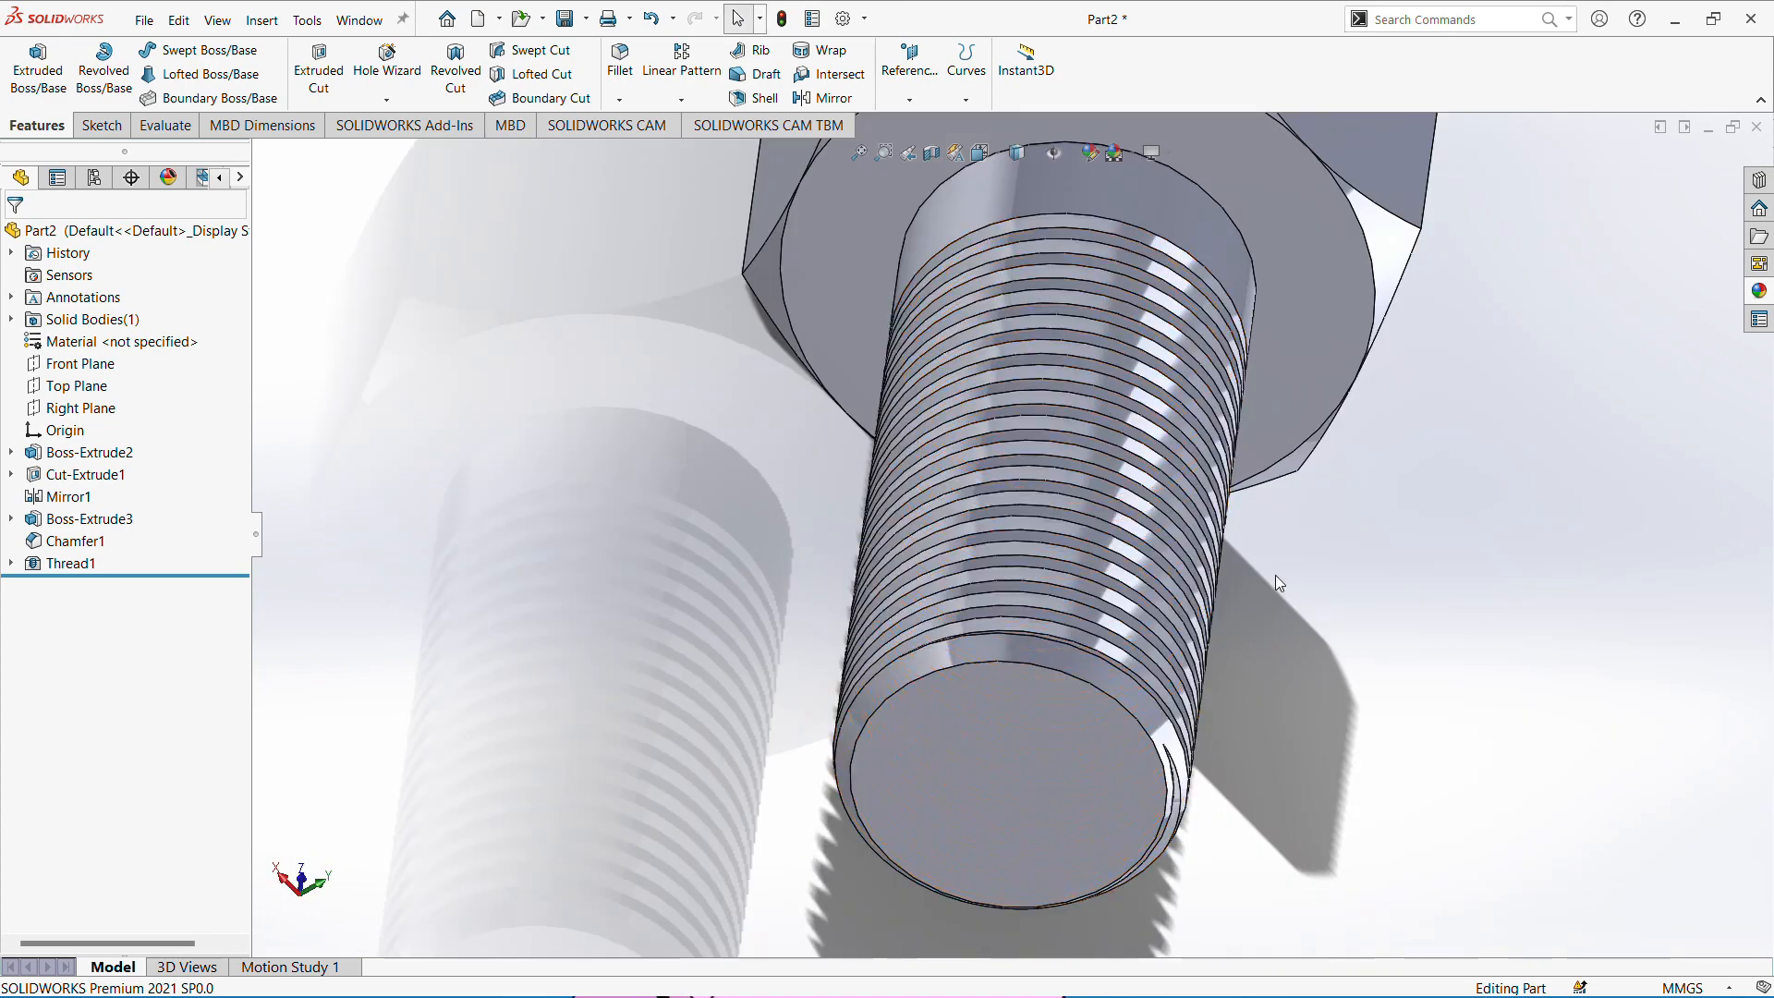
middle_click_drag(1291, 466, 1293, 639)
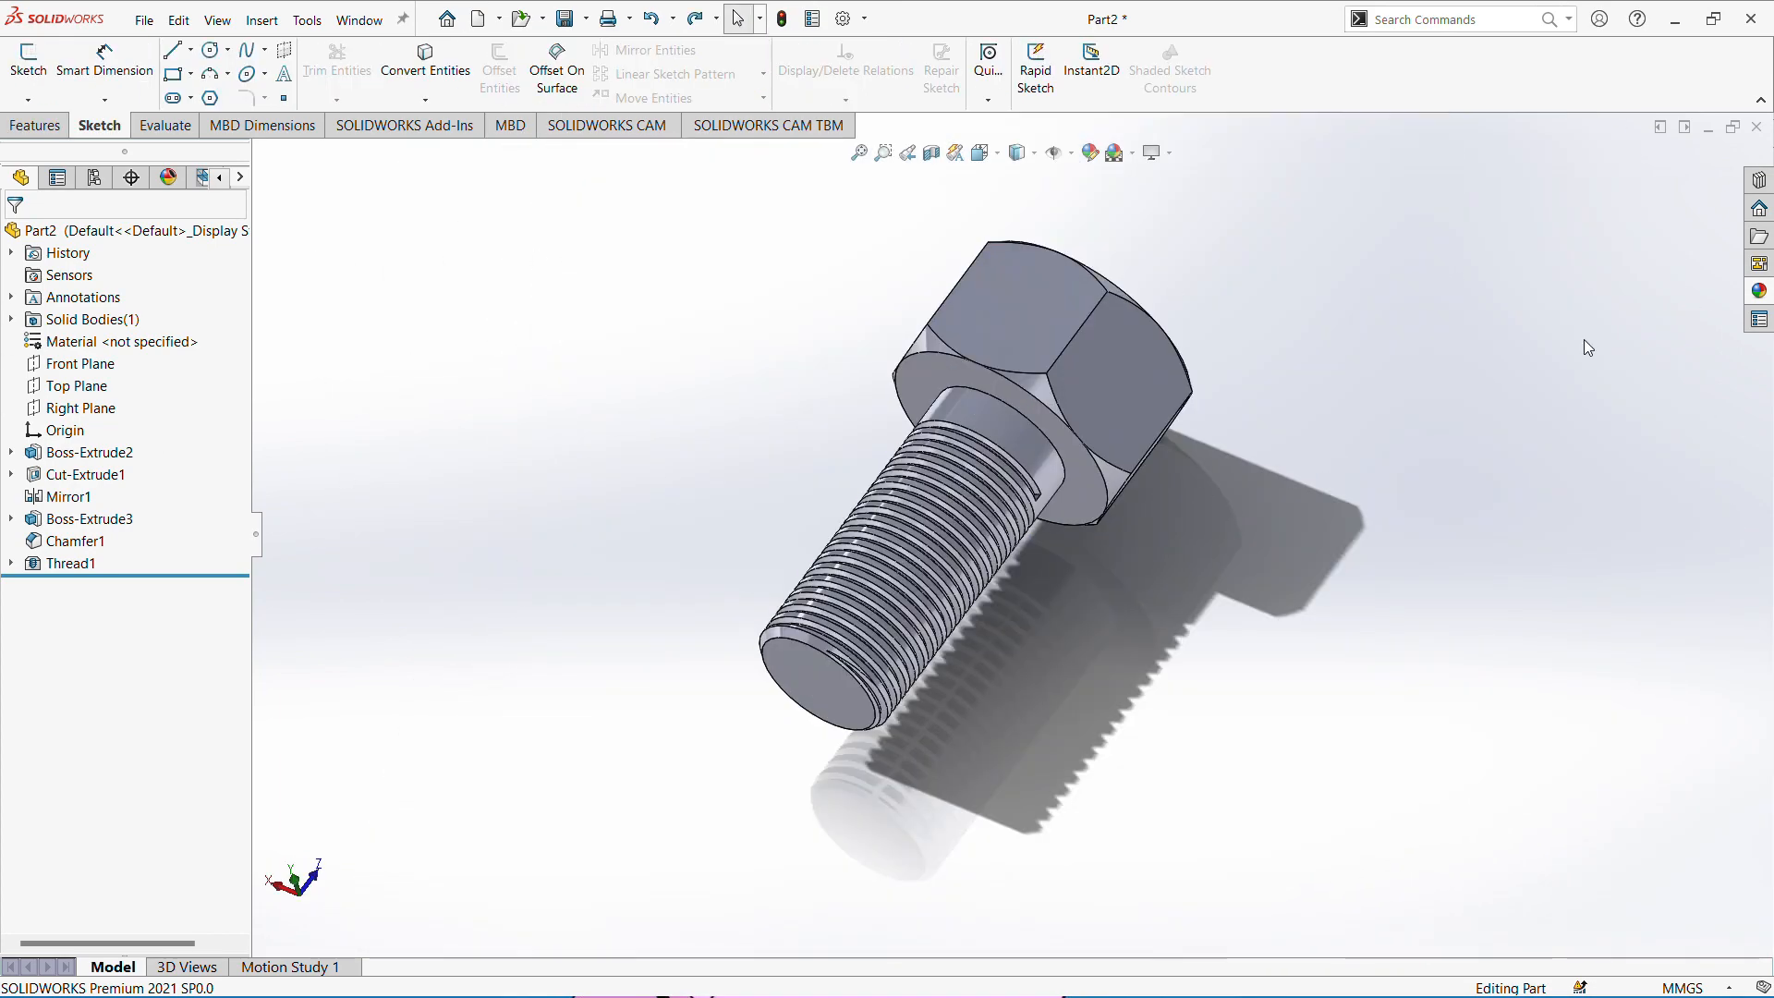
Apply the brushed steel appearance from the Metal > Steel category to the whole bolt part.
right_click(1031, 326)
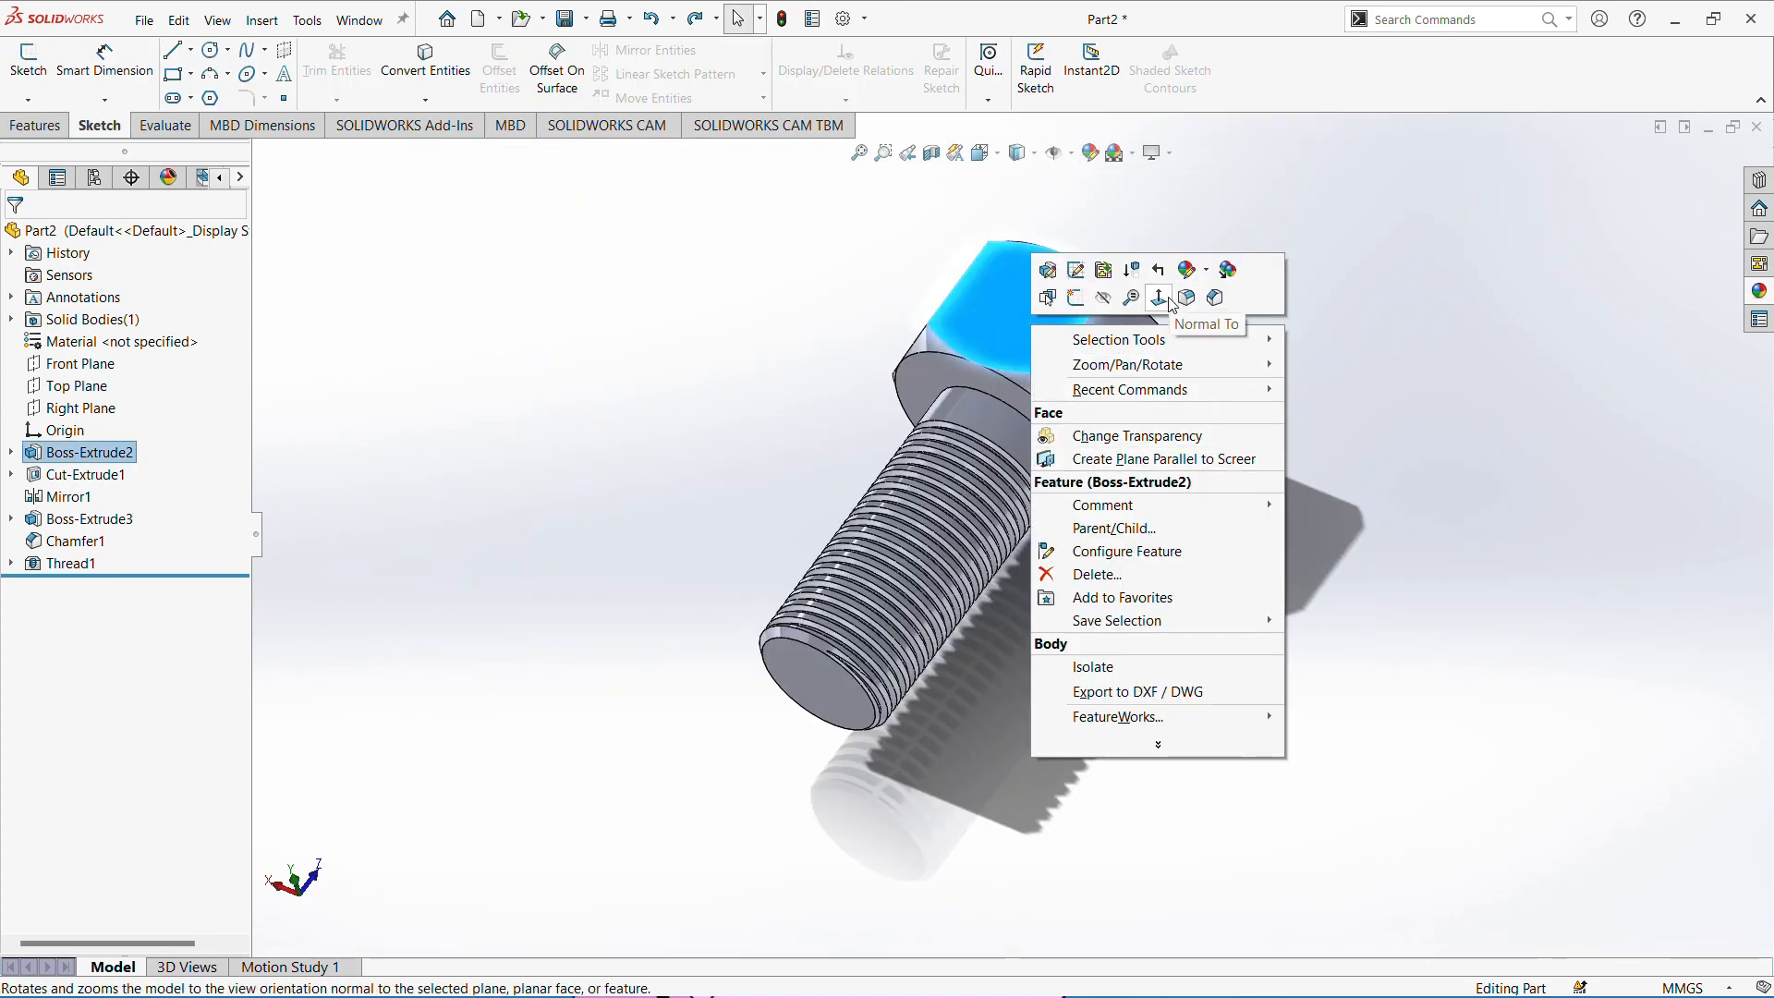
left_click(1185, 273)
left_click(1225, 374)
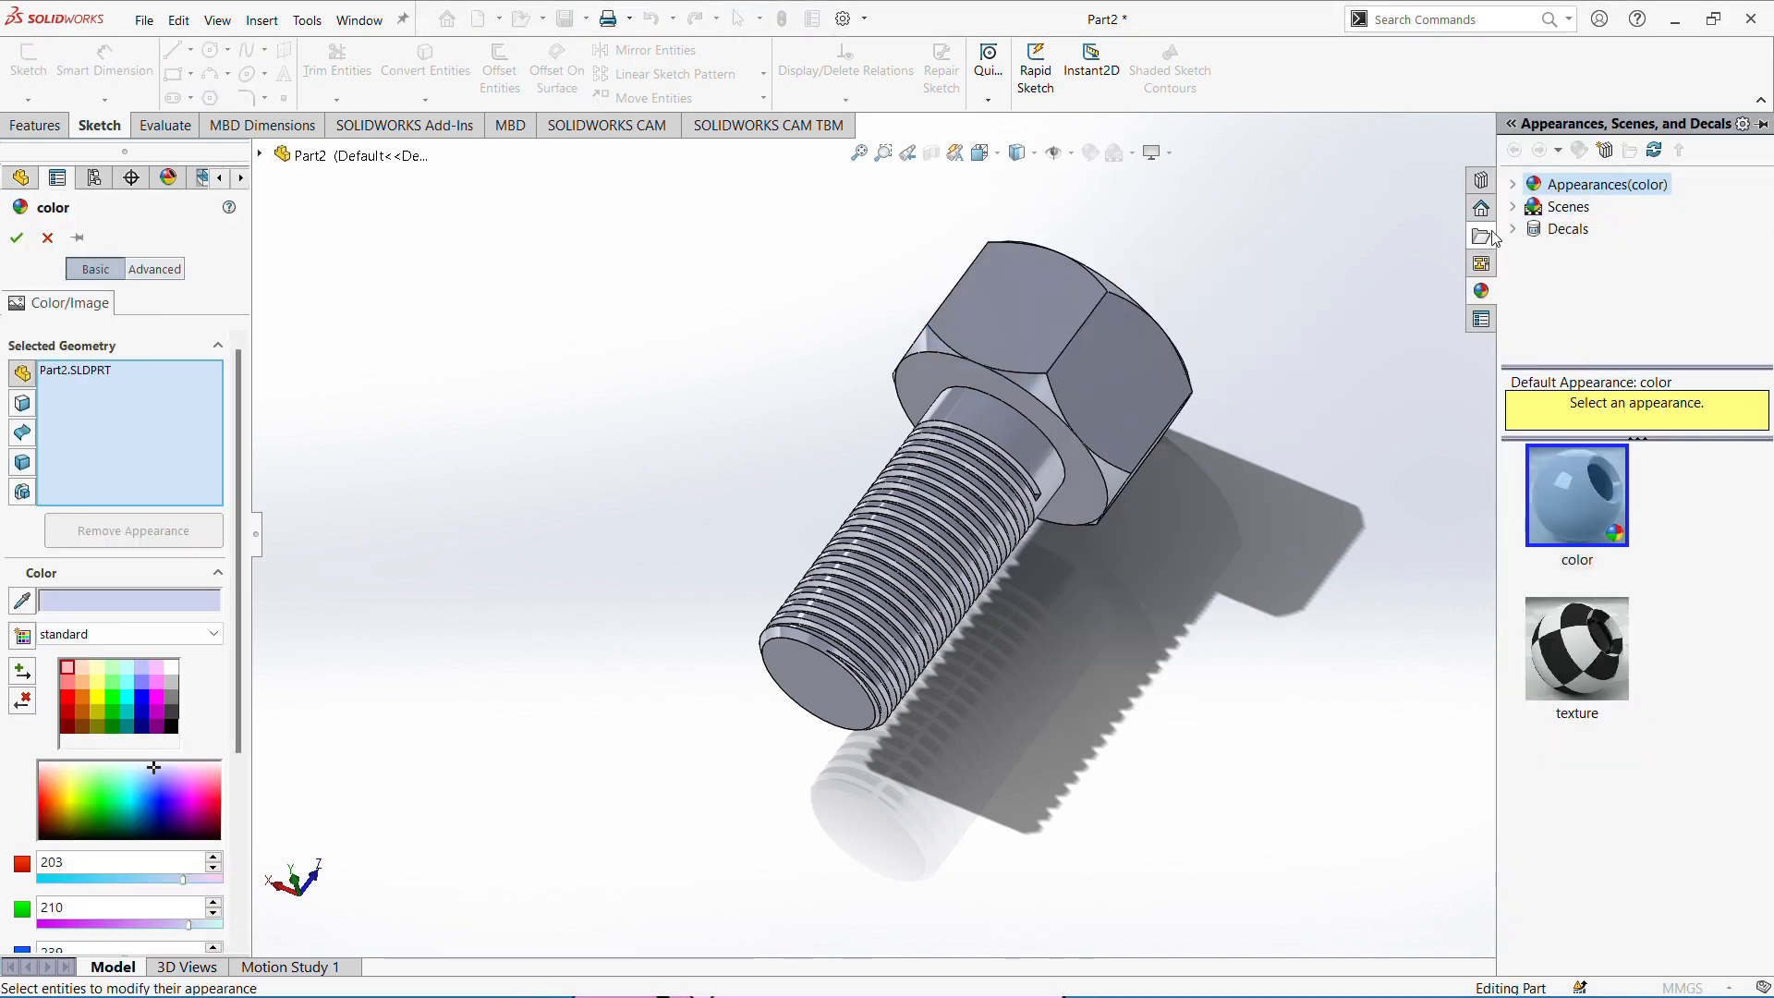
double_click(1569, 193)
double_click(1583, 229)
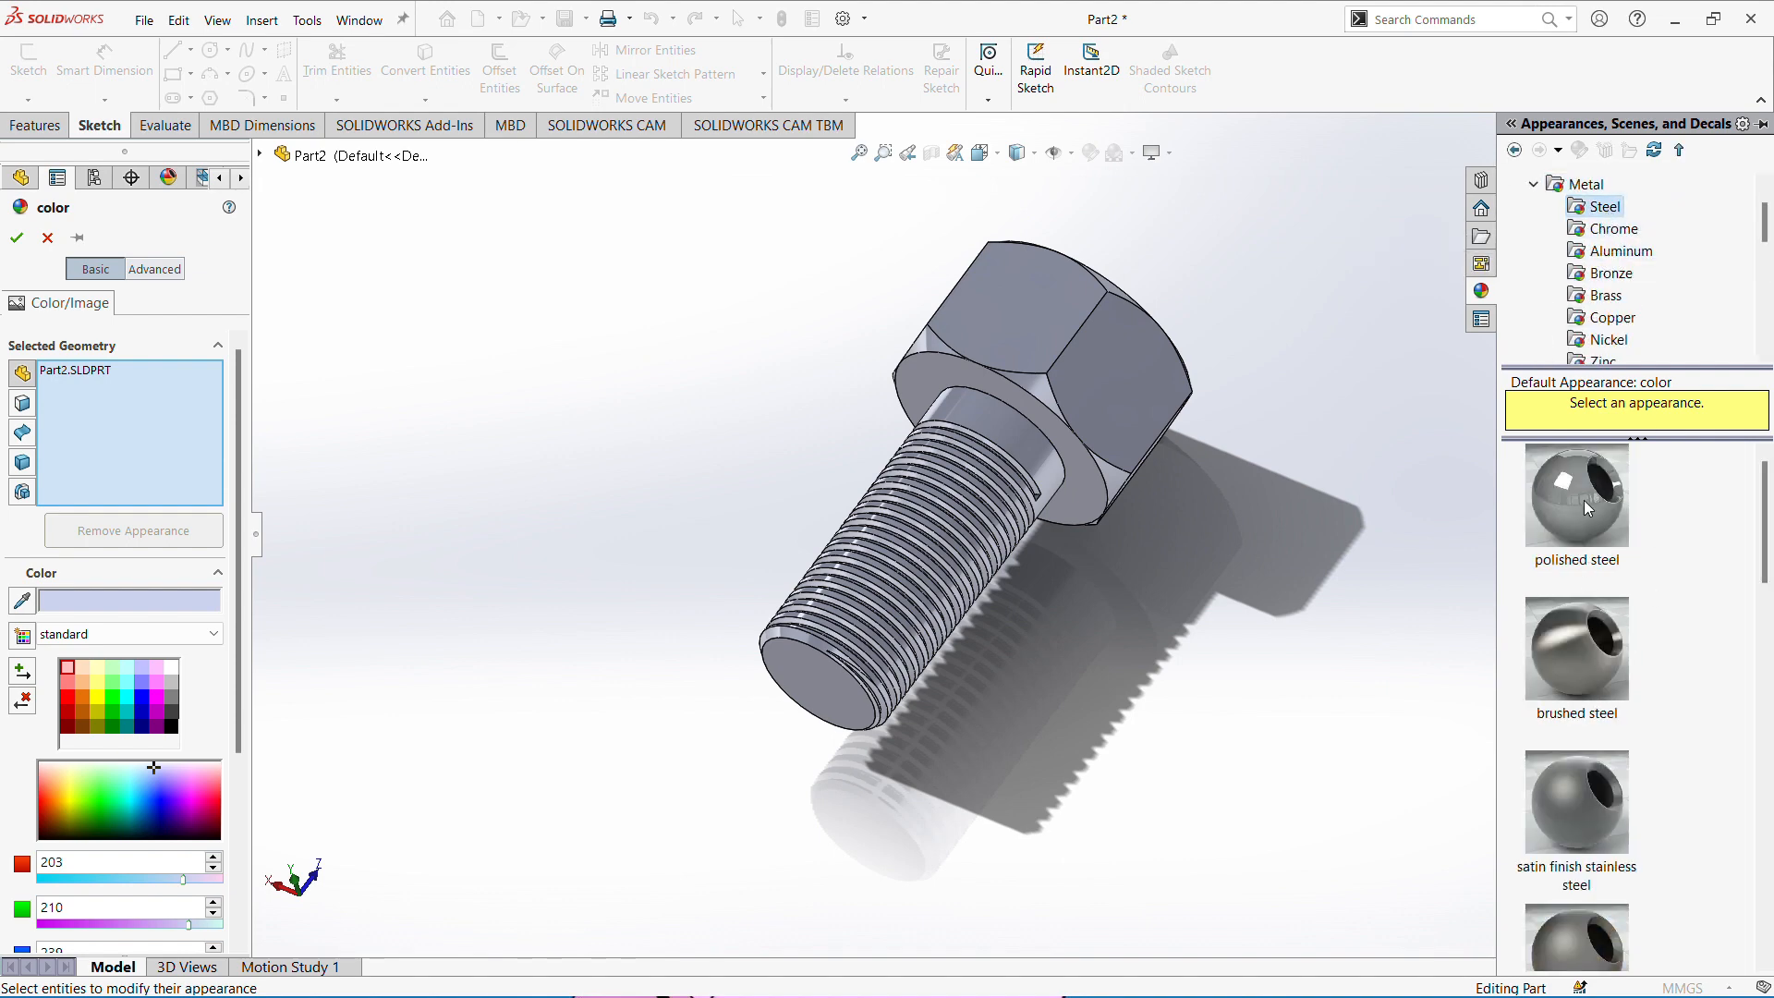
left_click(1576, 622)
mouse_move(1319, 515)
middle_mouse_down()
mouse_move(1236, 413)
mouse_move(1228, 453)
middle_mouse_up()
left_click(16, 233)
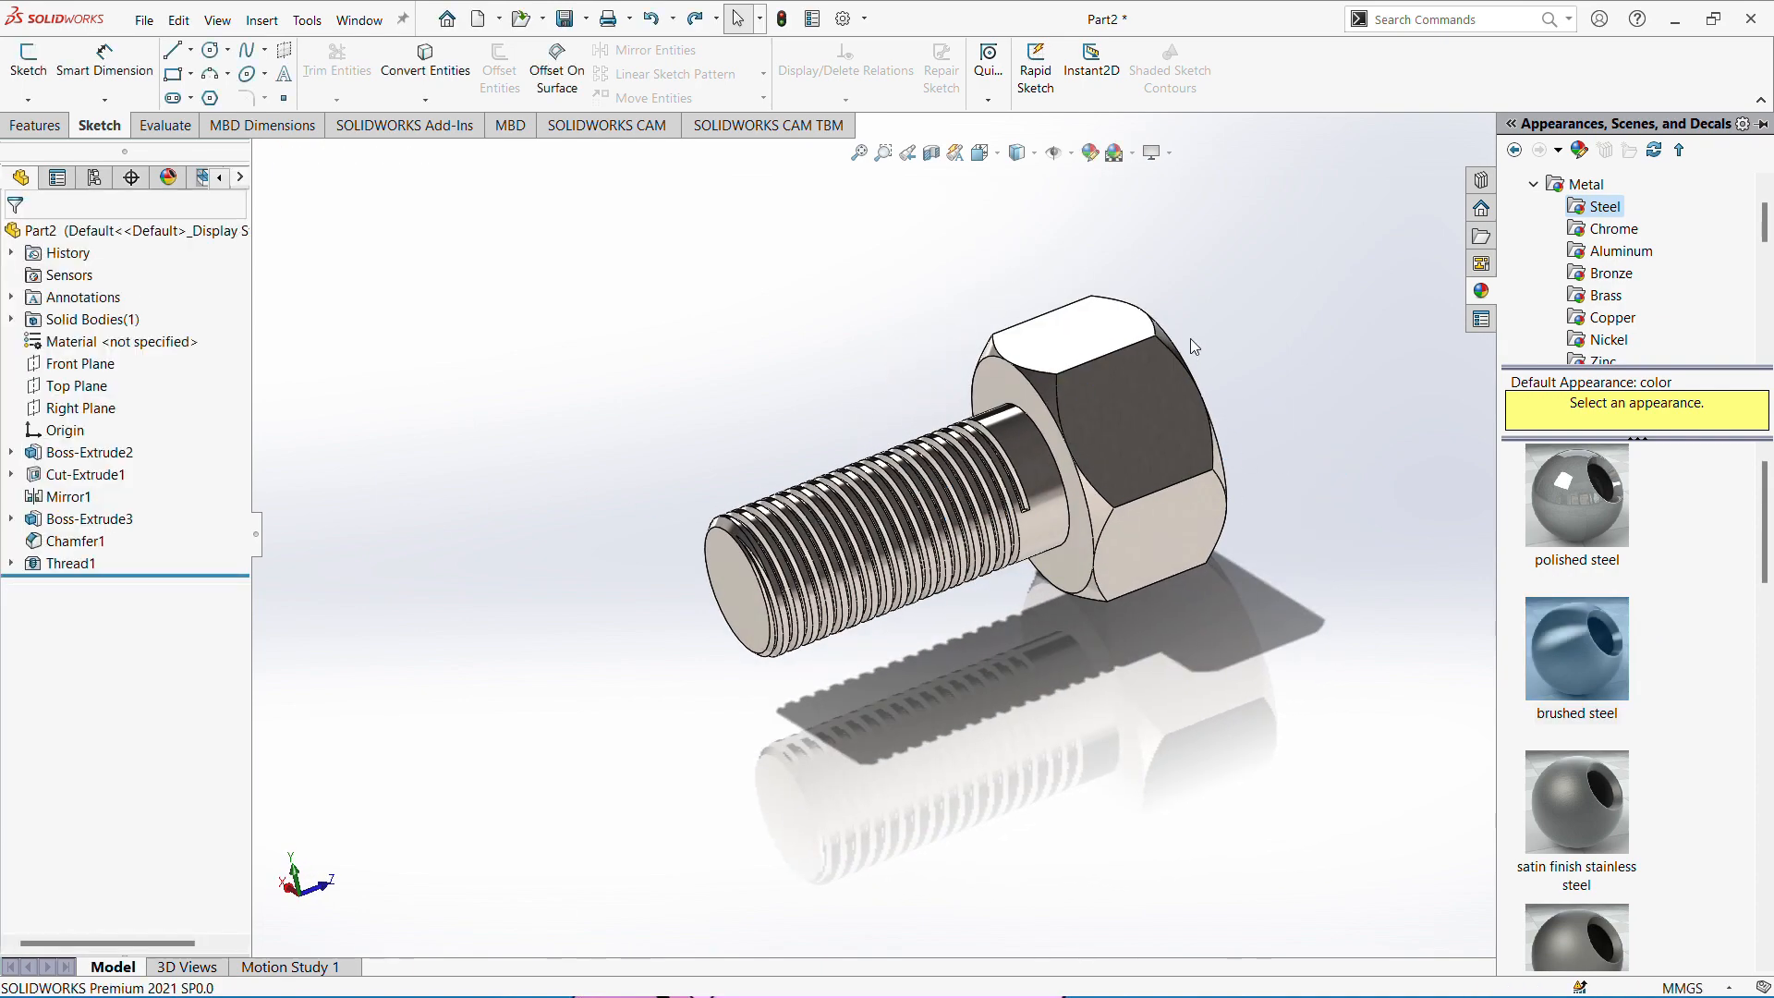
scroll(1196, 342, "down", 5)
scroll(1213, 350, "up", 5)
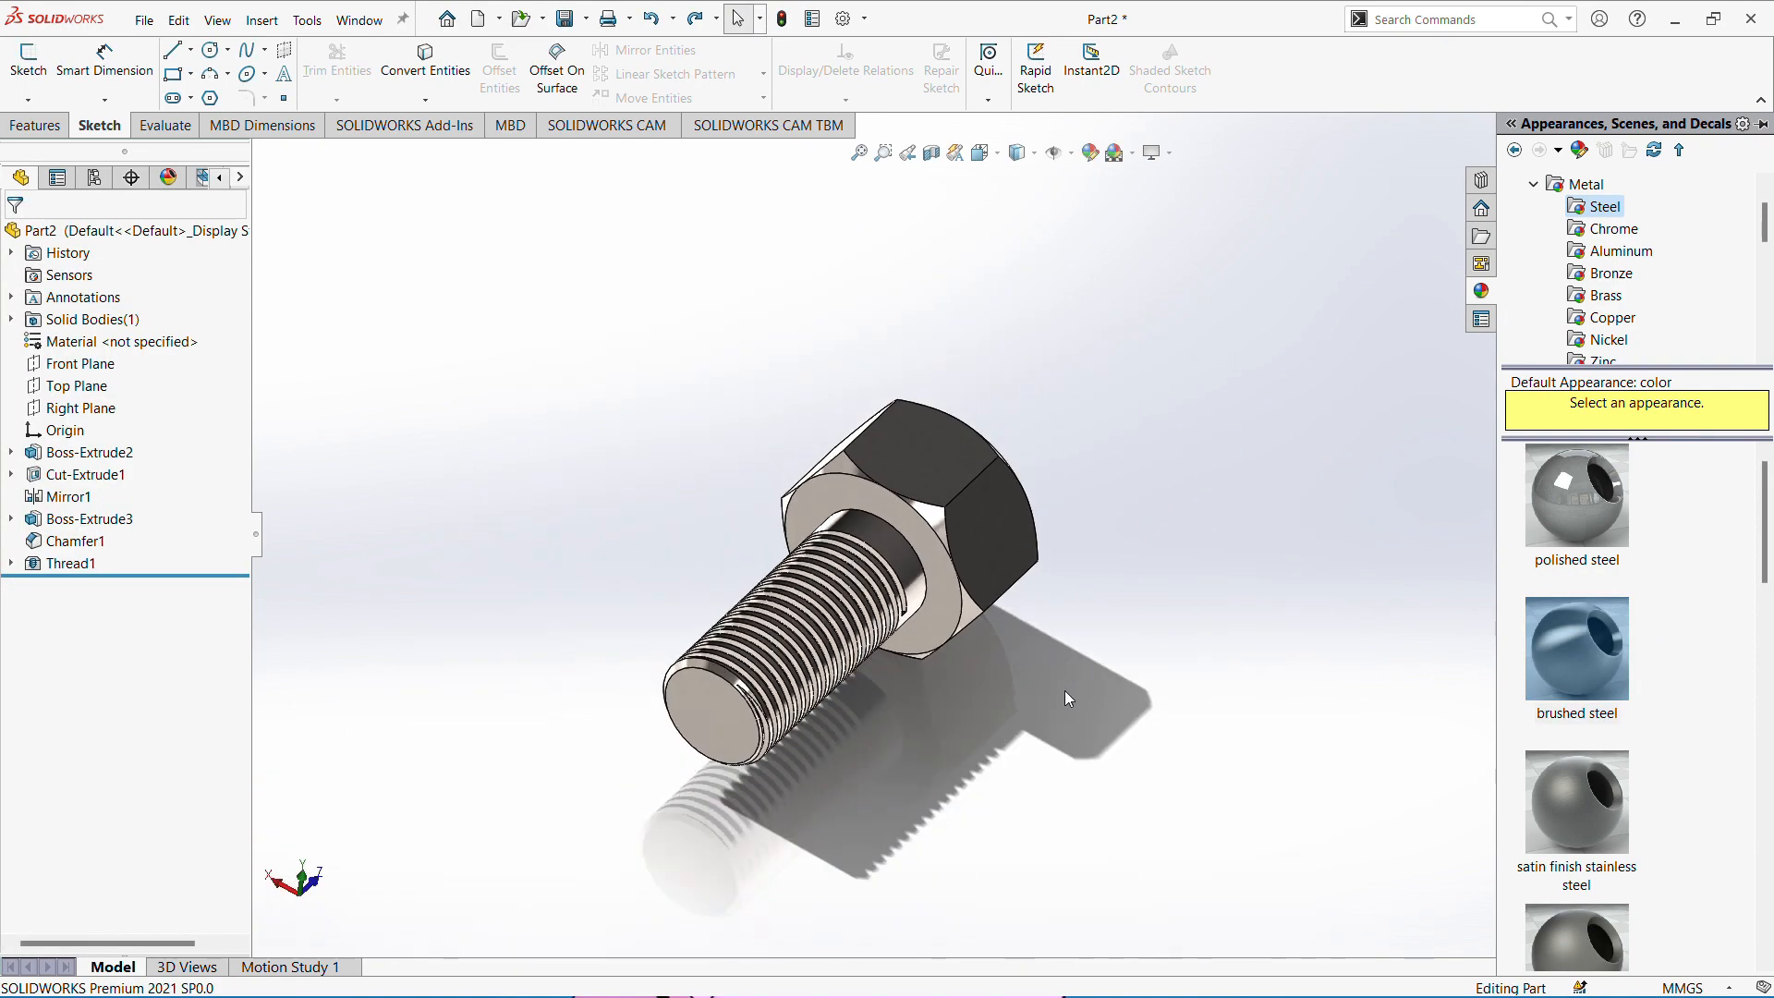
middle_click_drag(1064, 691, 1103, 480)
scroll(1103, 481, "down", 5)
scroll(1059, 516, "up", 5)
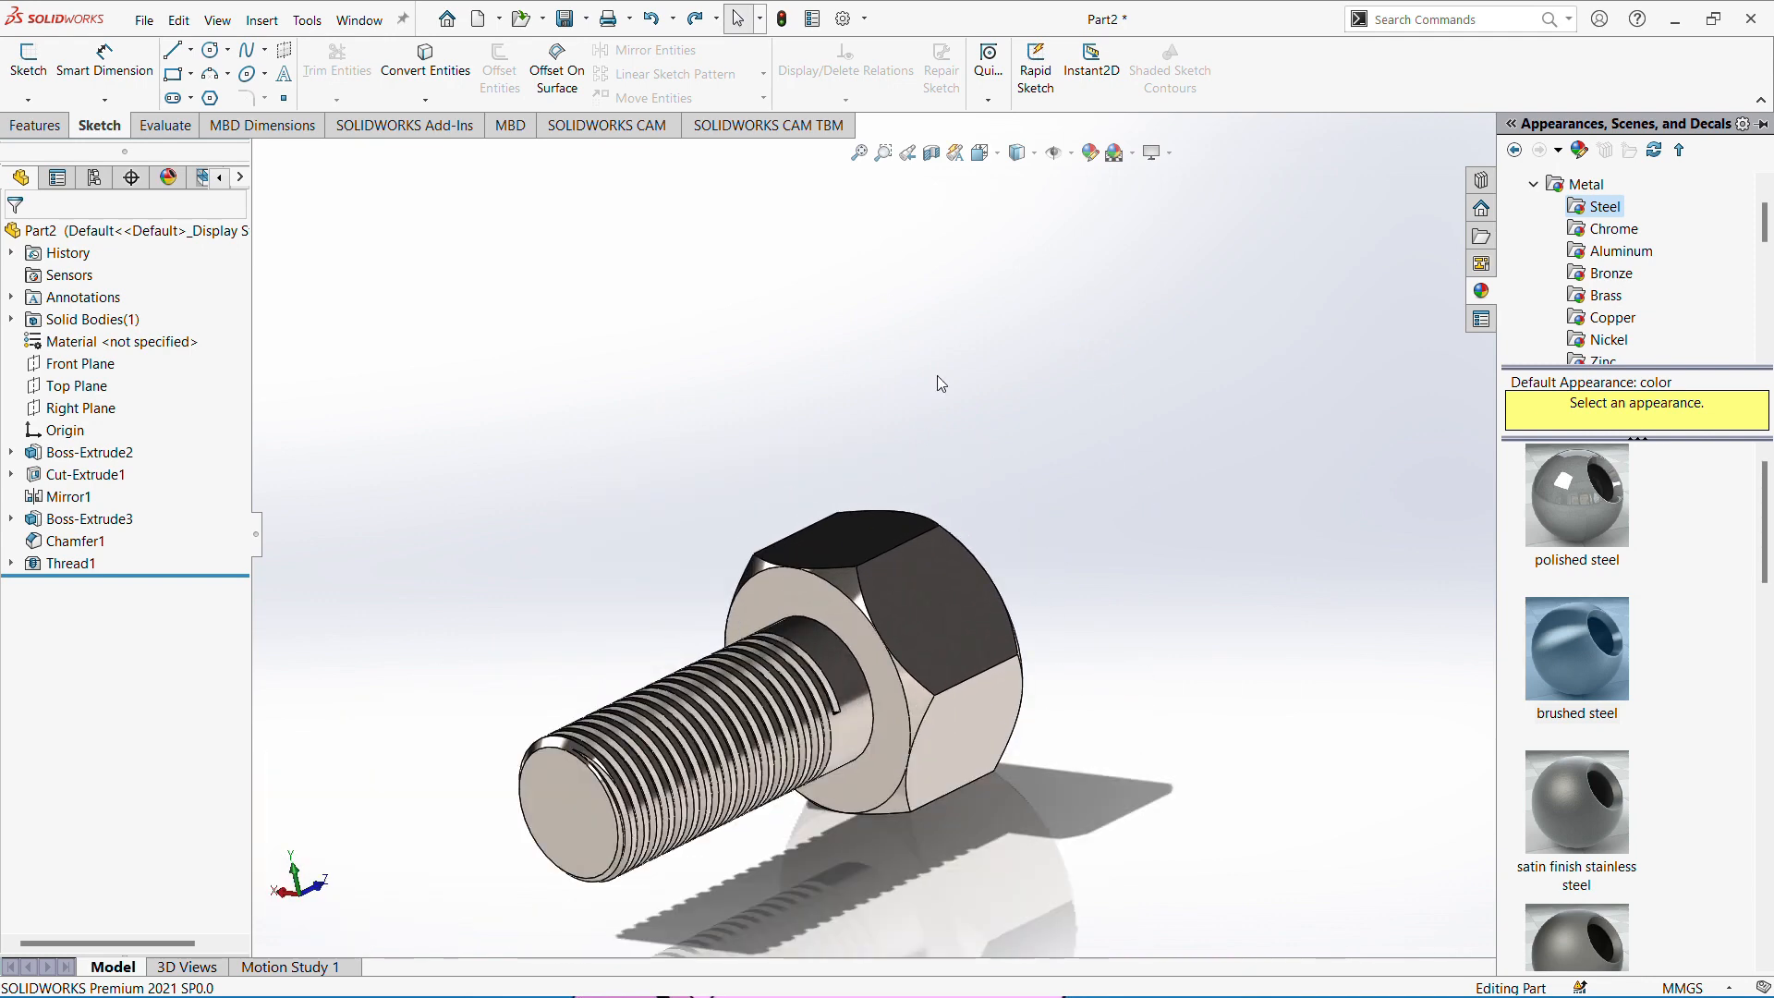